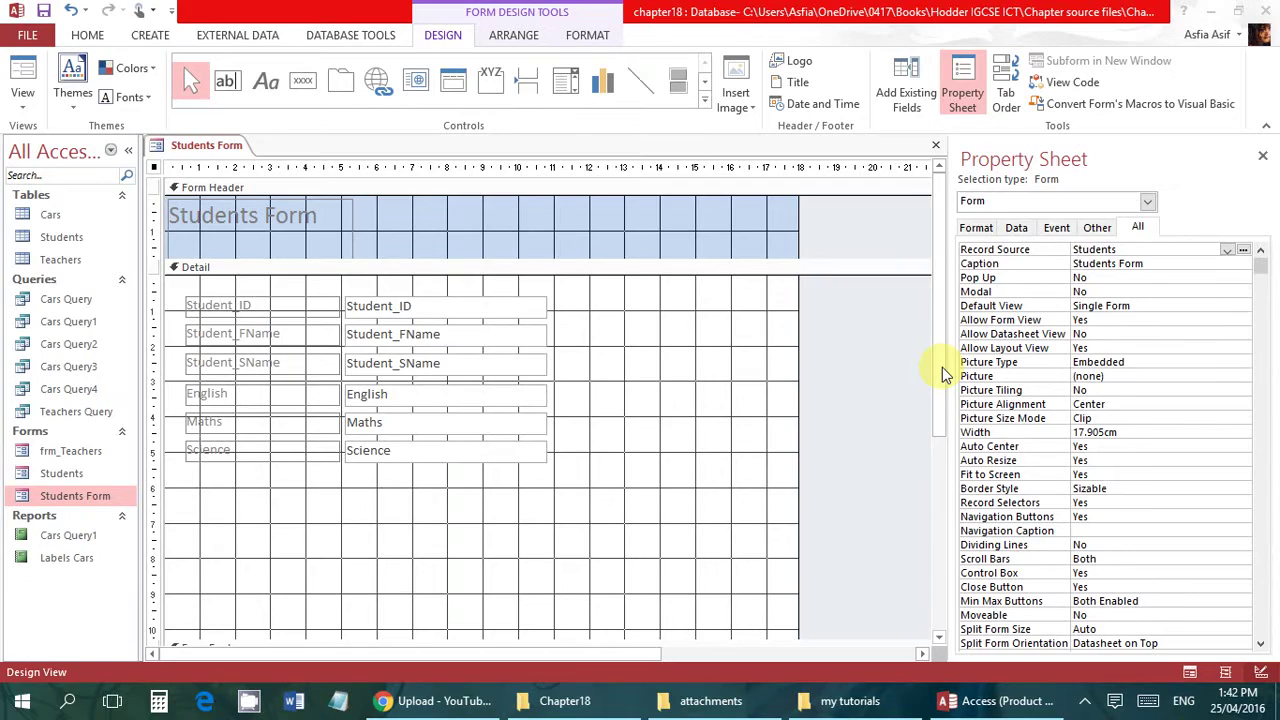
Step: Draw an unbound combo box below the Science field in the Detail section
mouse_move(942, 367)
mouse_down()
mouse_move(942, 500)
mouse_move(951, 380)
mouse_up()
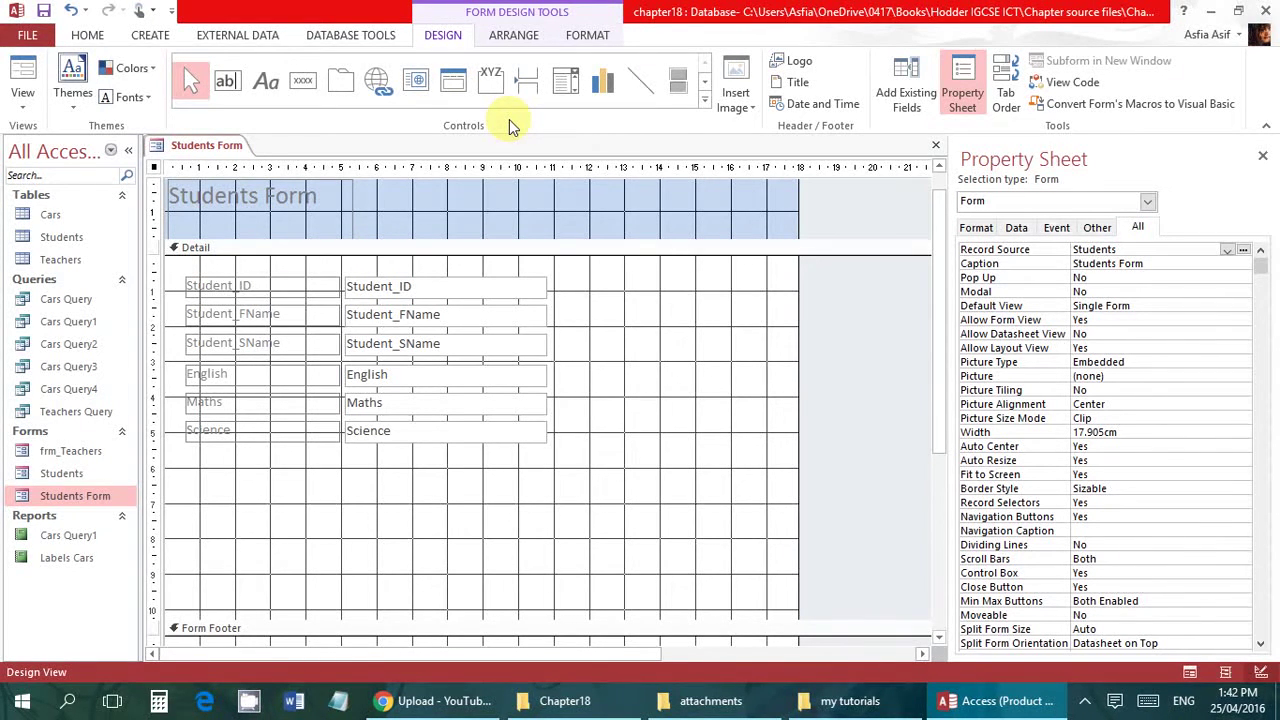
click(705, 85)
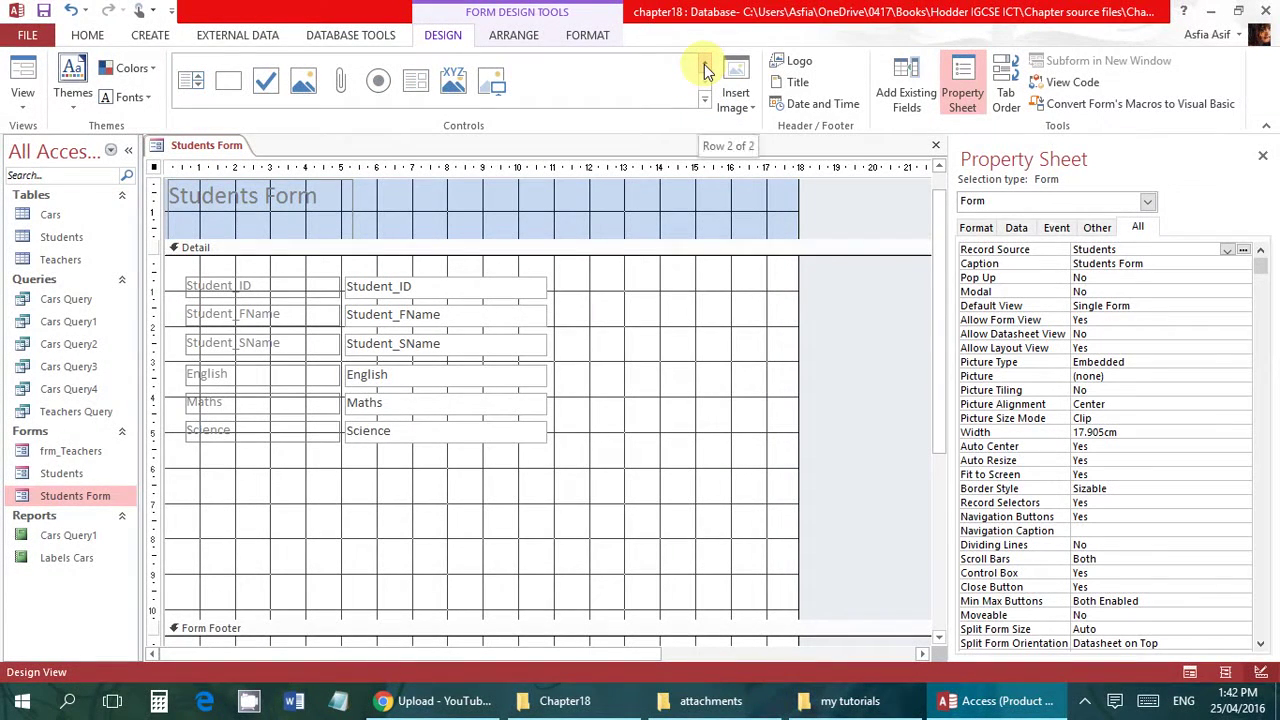
click(704, 64)
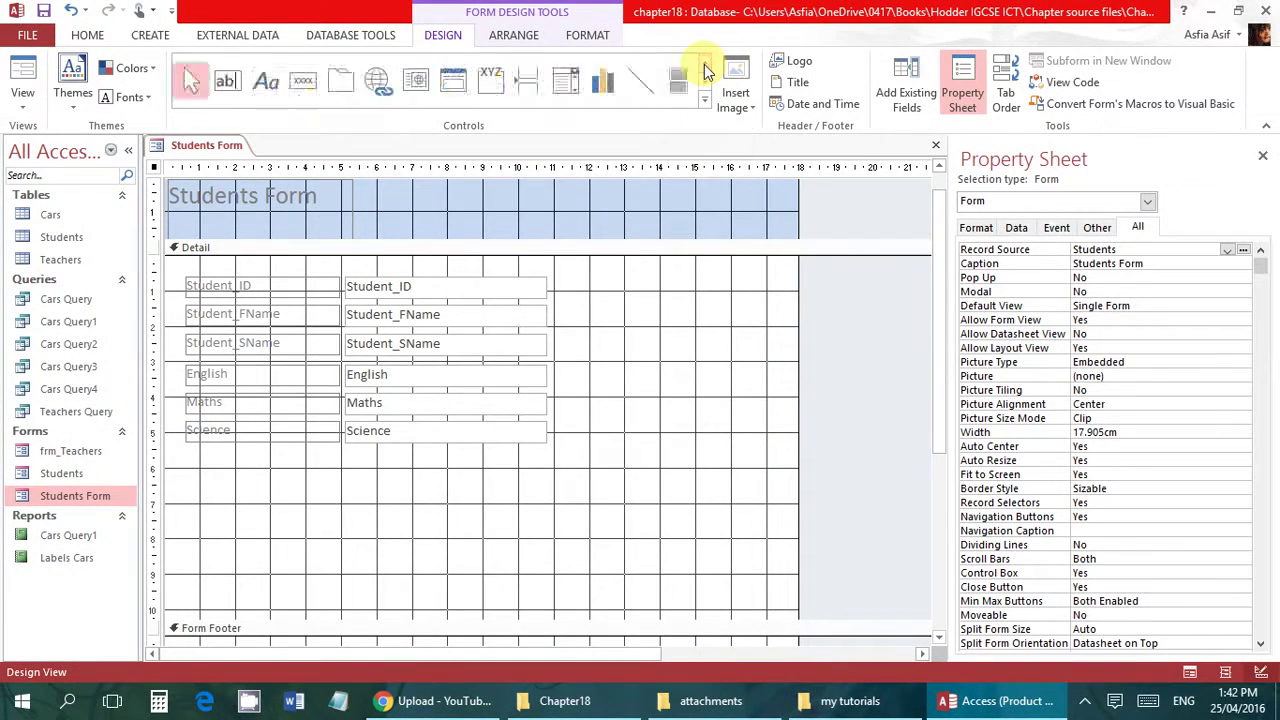
click(572, 92)
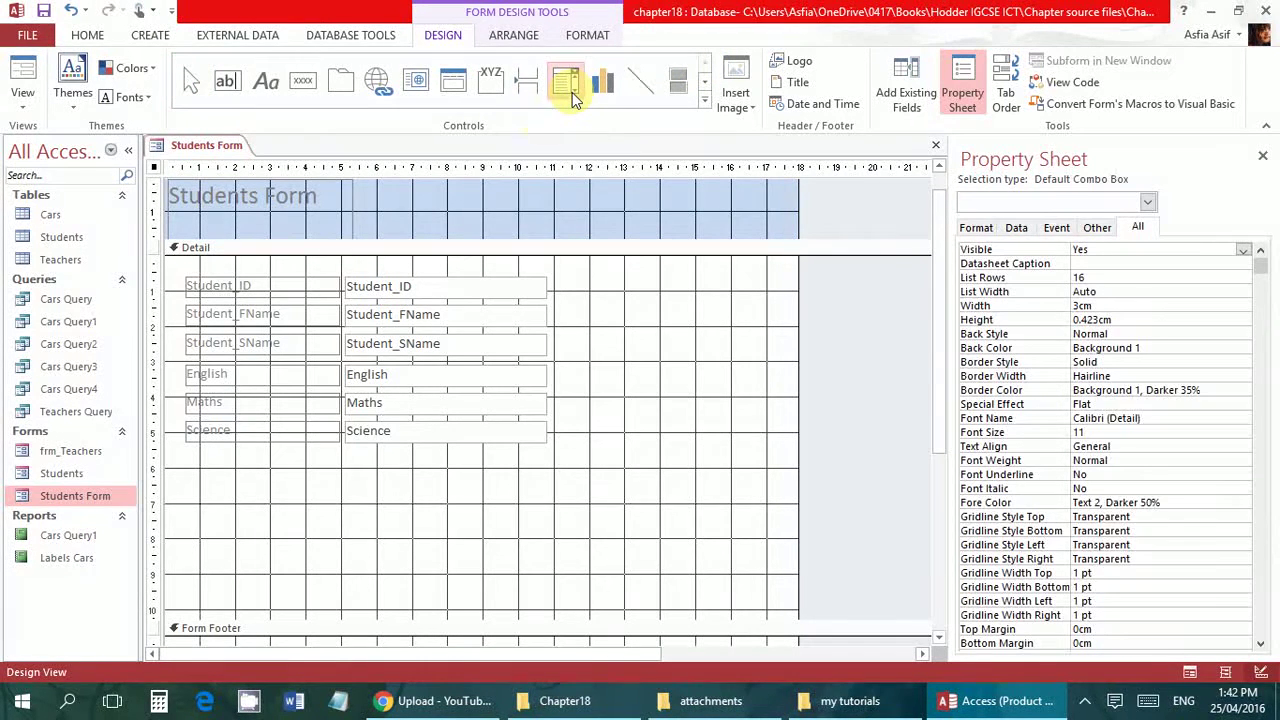
drag(345, 461, 510, 485)
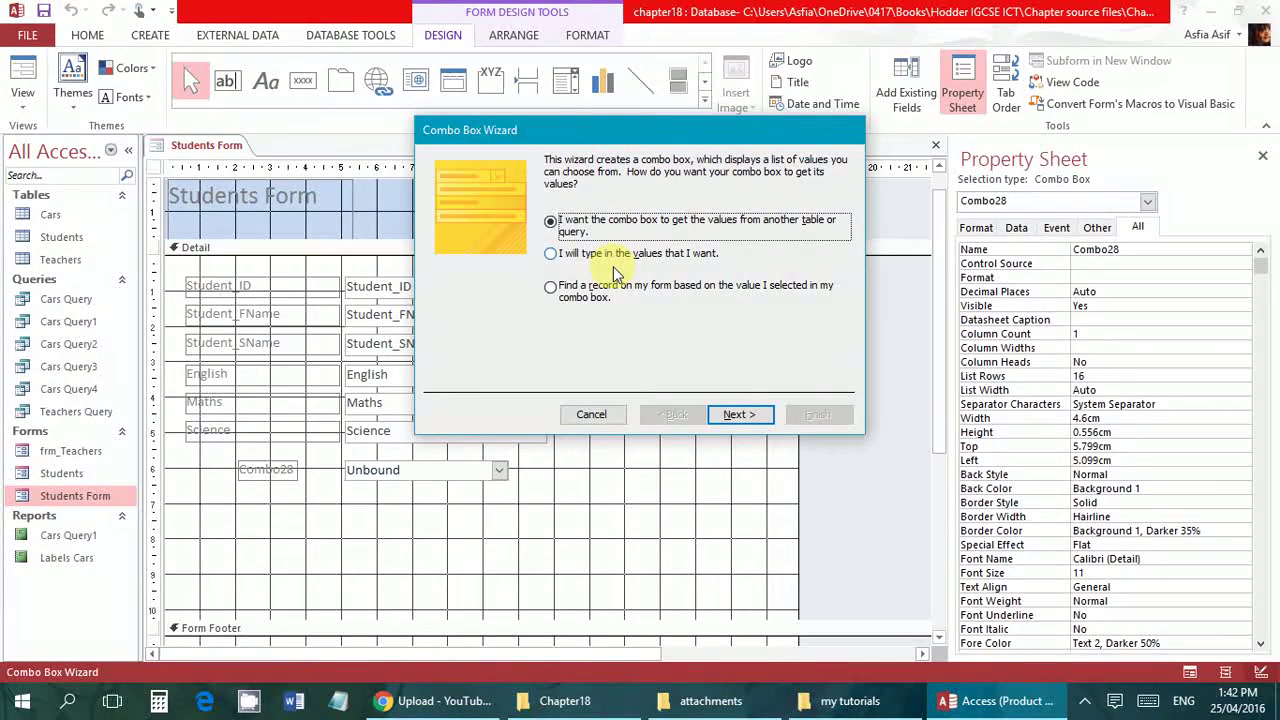
Step: Choose to type the list values and enter 7, 8, 9, 10 and 11 in Col1
click(648, 256)
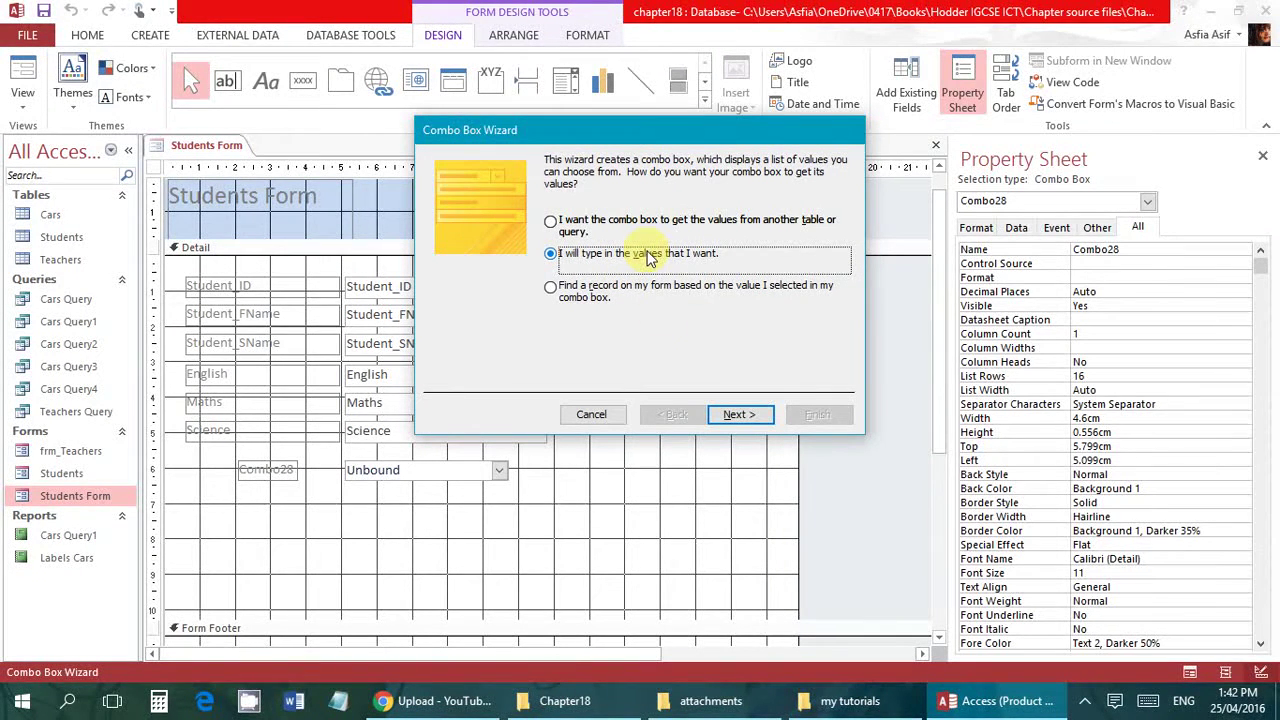
click(740, 415)
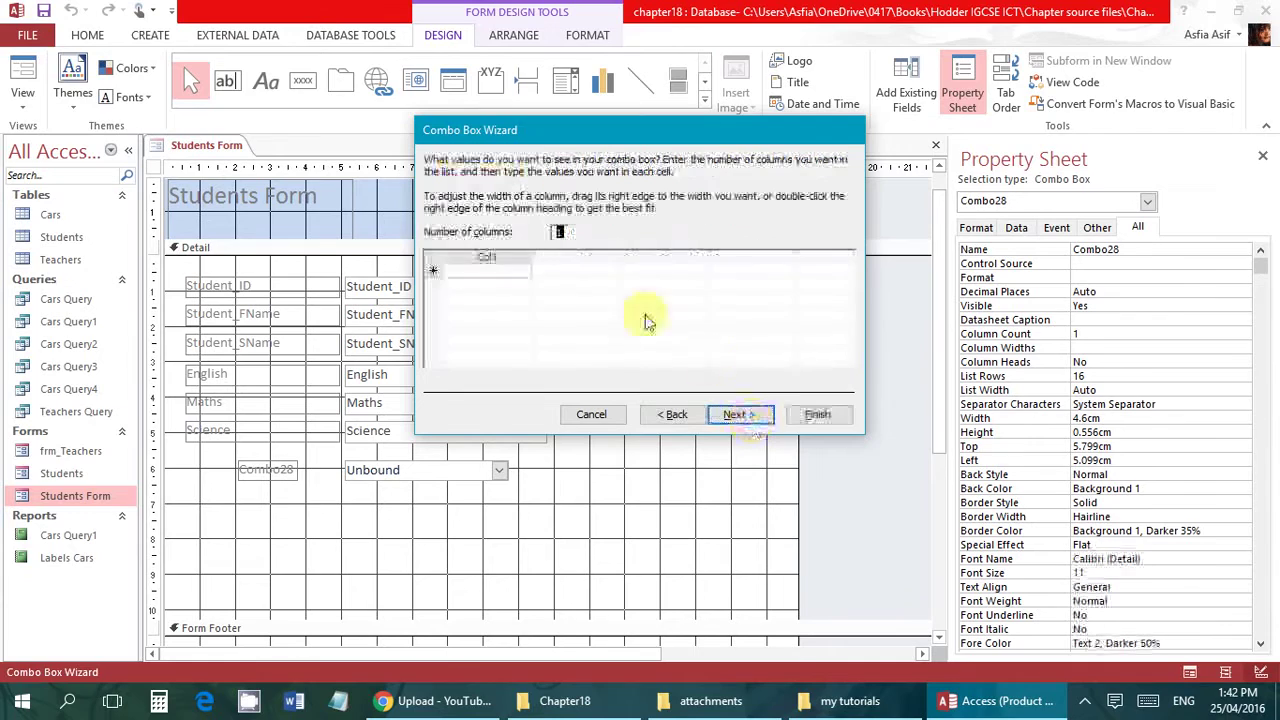
click(510, 268)
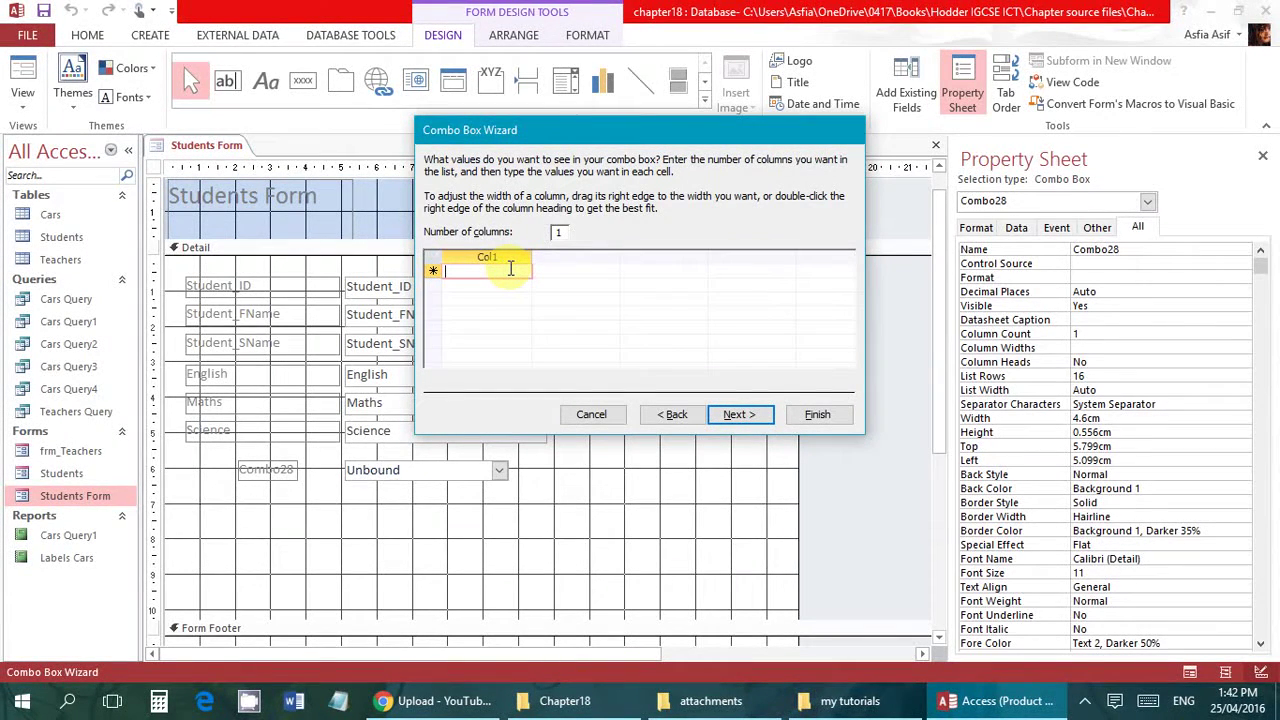
text(Ye)
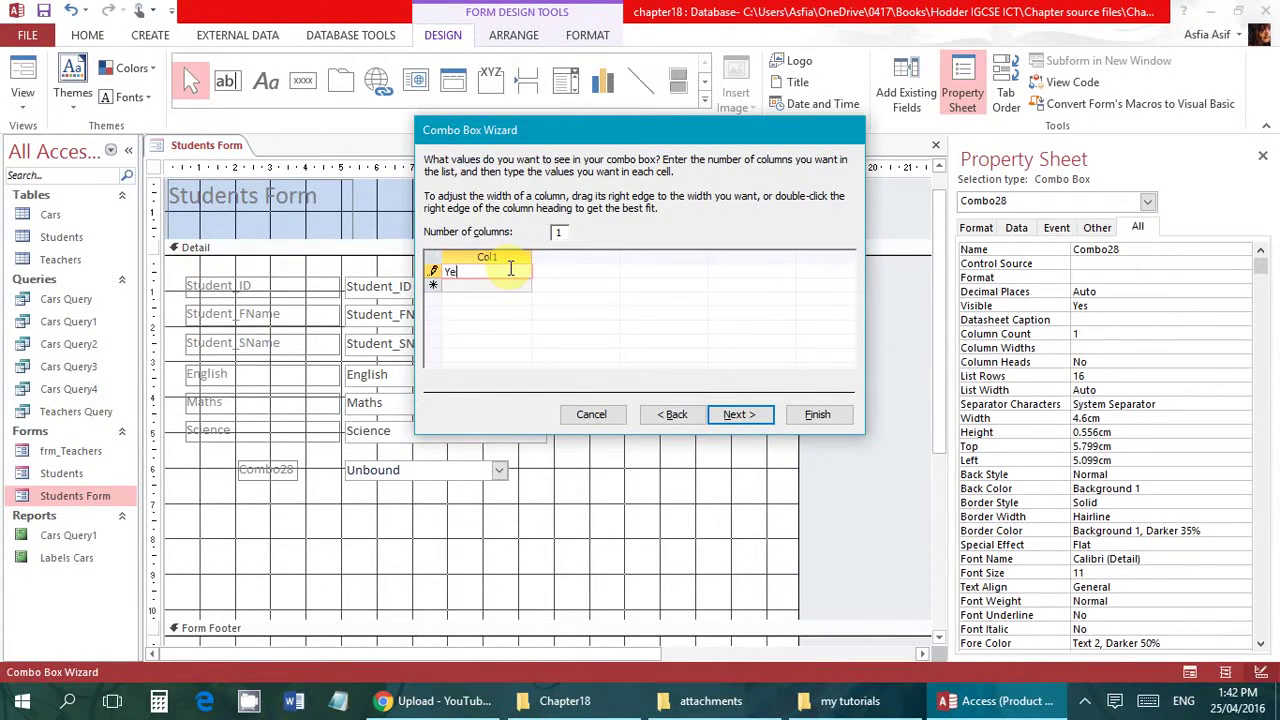
key(BackSpace)
key(BackSpace)
text(7)
key(Tab)
text(8)
key(Tab)
text(9)
key(Tab)
text(10)
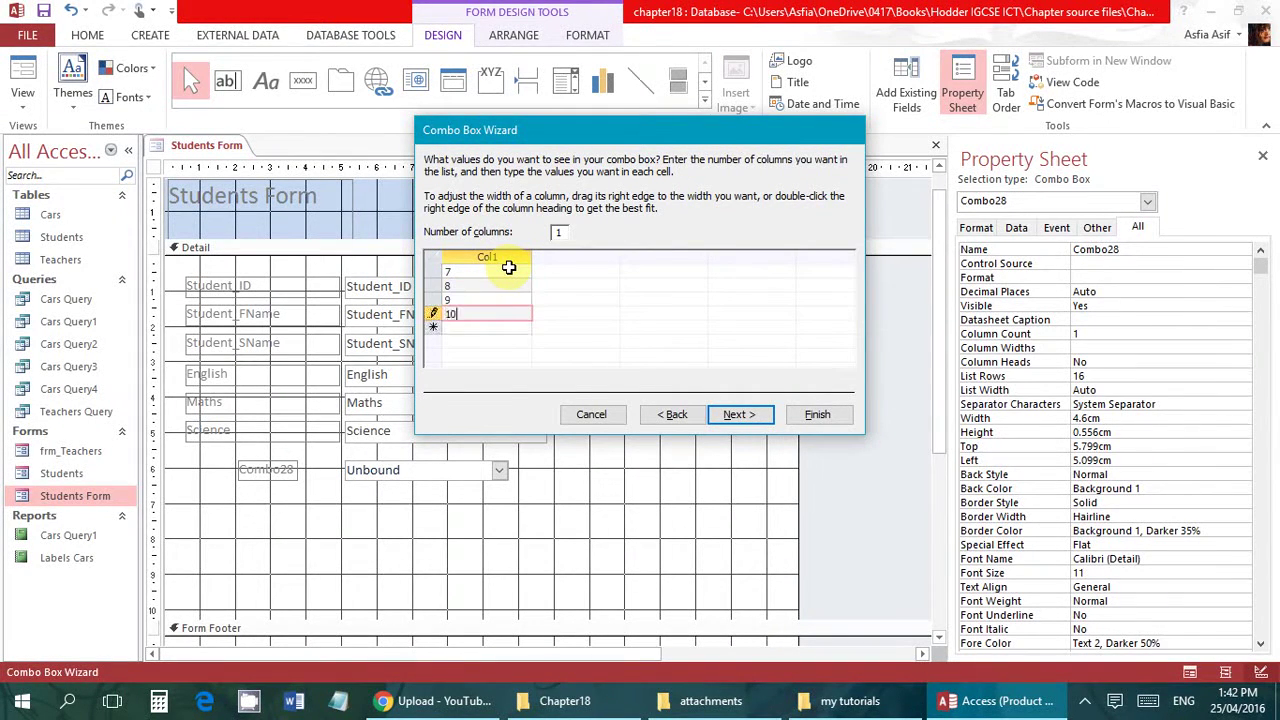
key(Tab)
text(11)
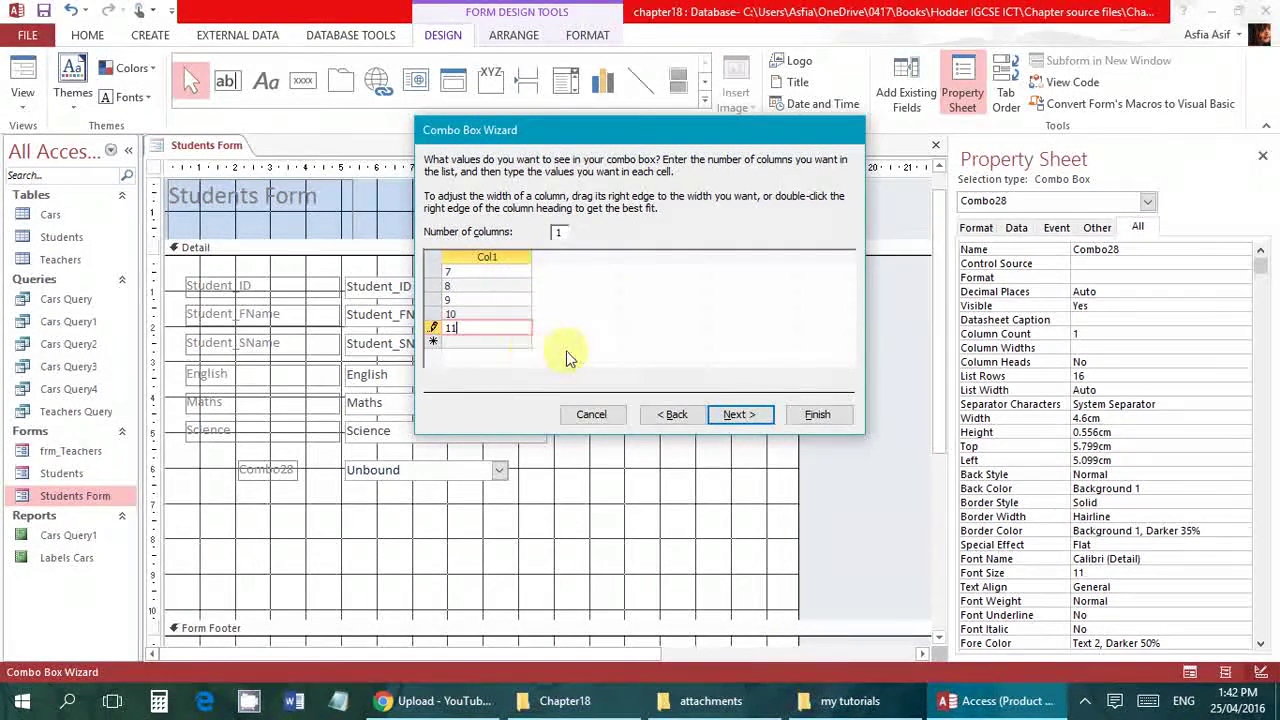
Step: Have the combo box store its chosen value in the Year_Group field
click(735, 415)
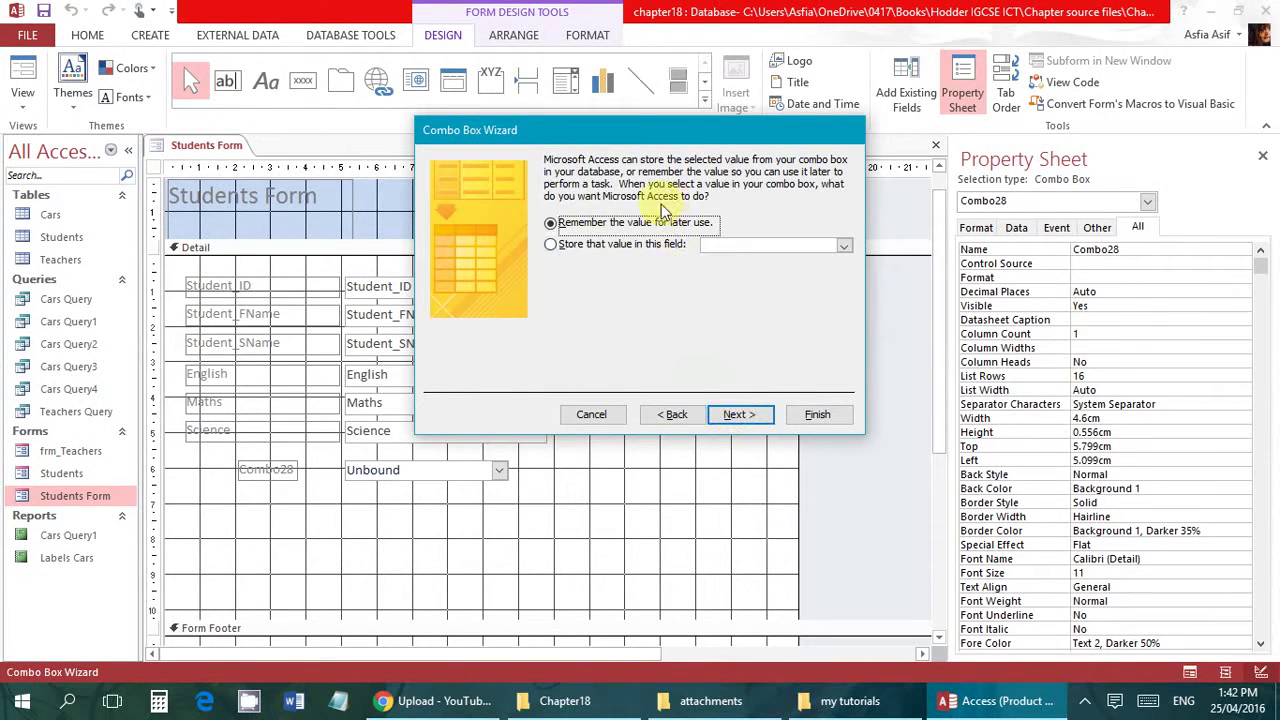
click(640, 246)
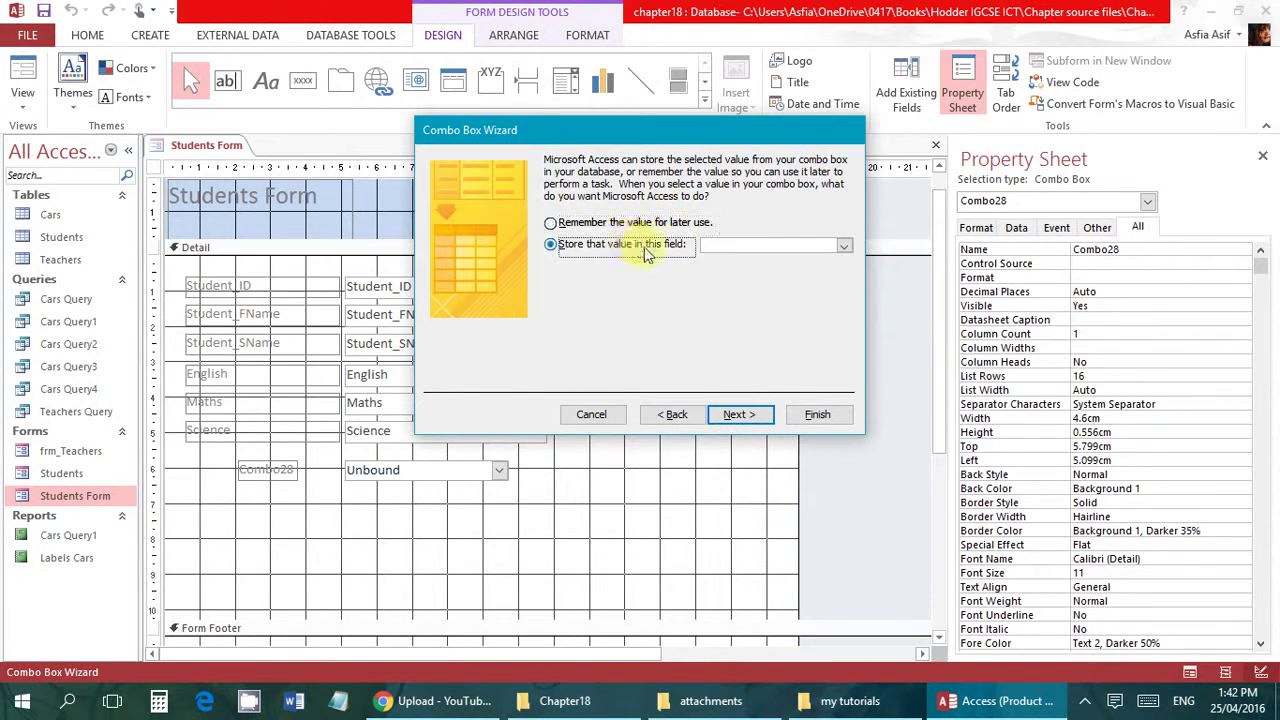
click(844, 246)
click(764, 348)
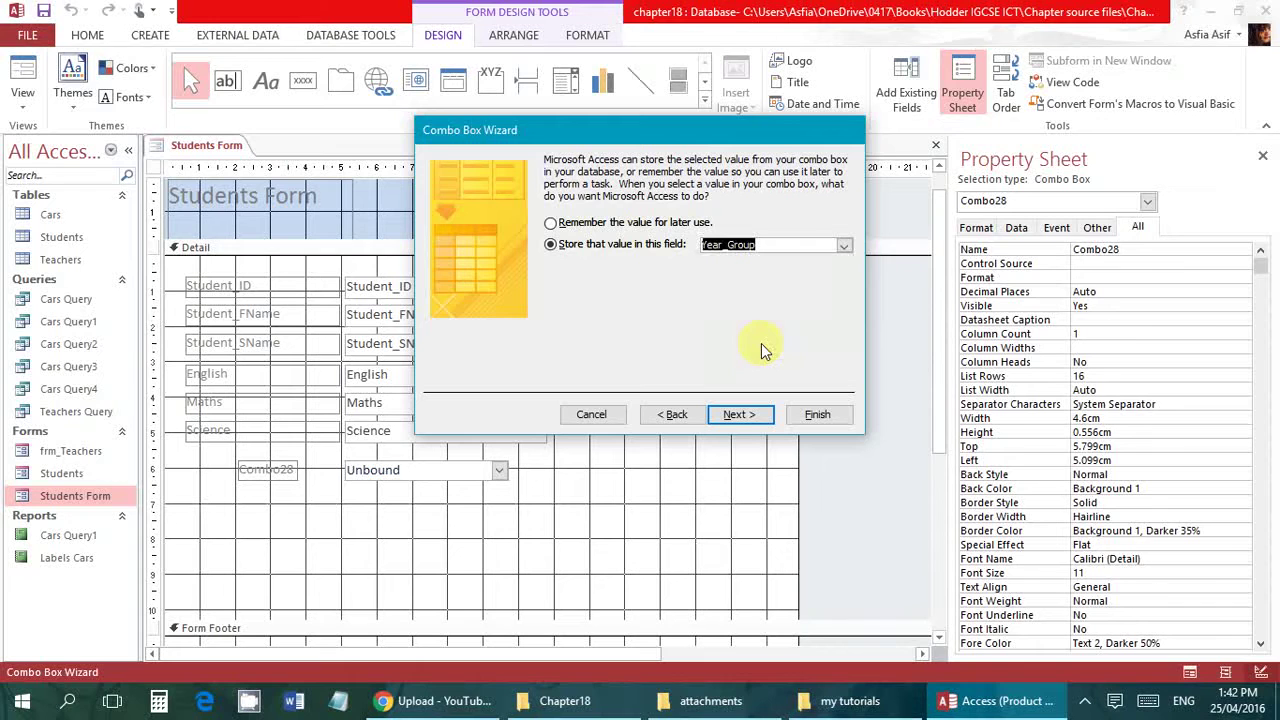
Step: Label the combo box 'Year Group List' and finish the wizard
click(745, 413)
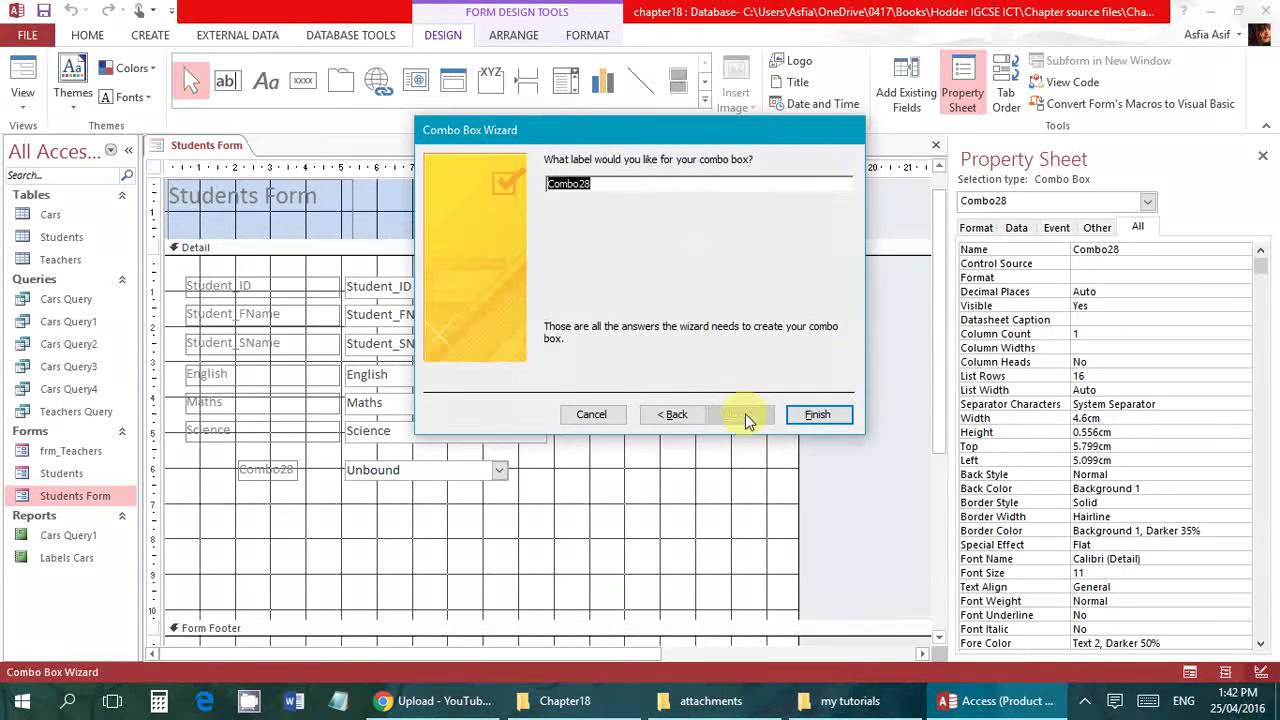
click(683, 416)
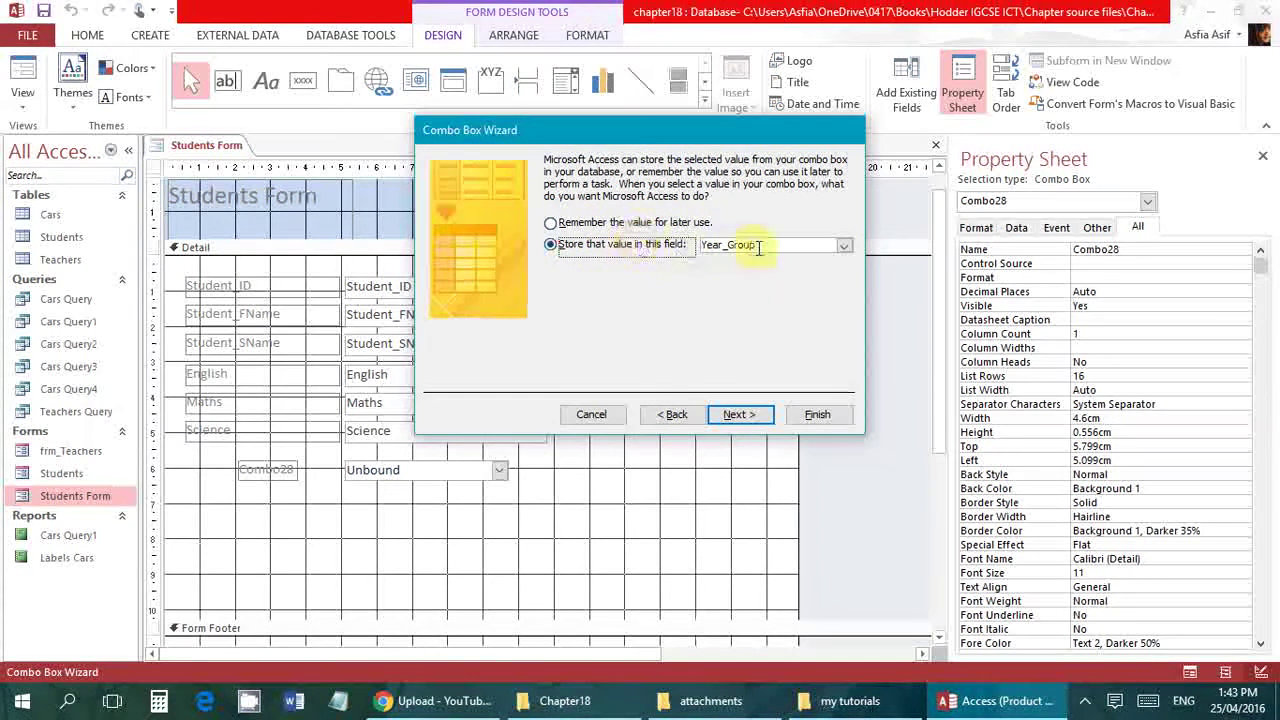
click(737, 416)
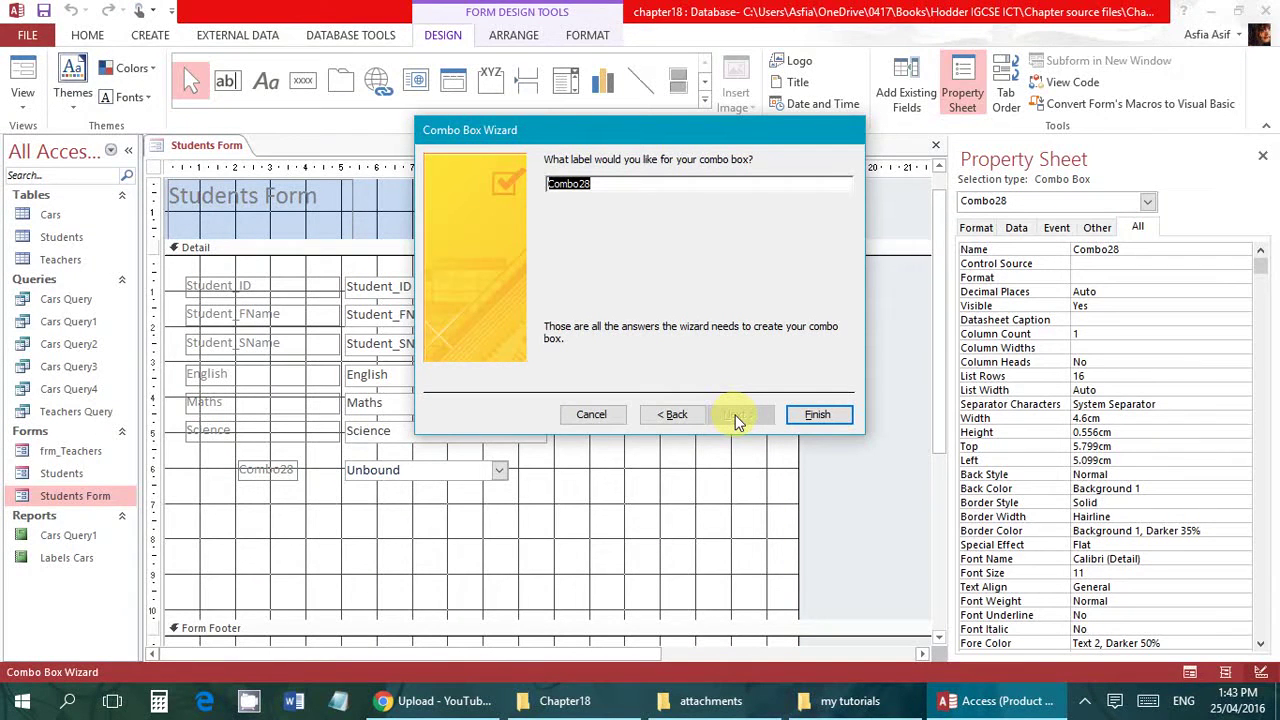
text(Year Group List)
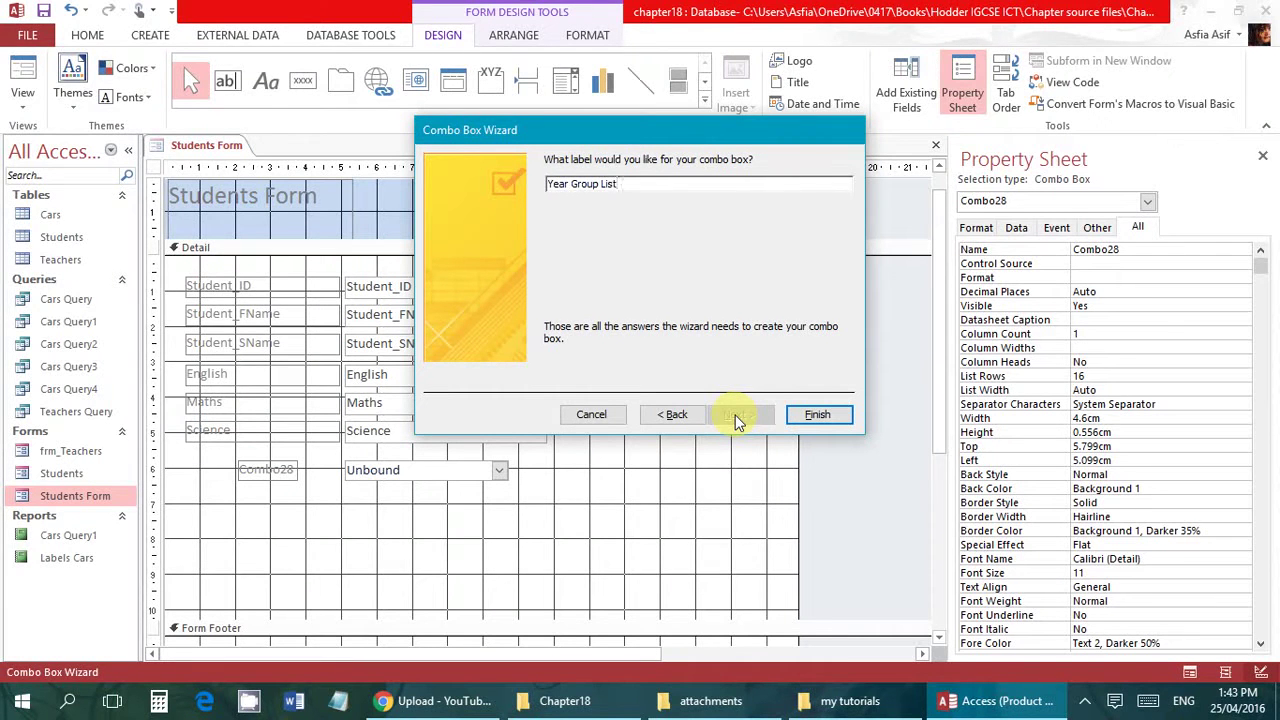
click(817, 414)
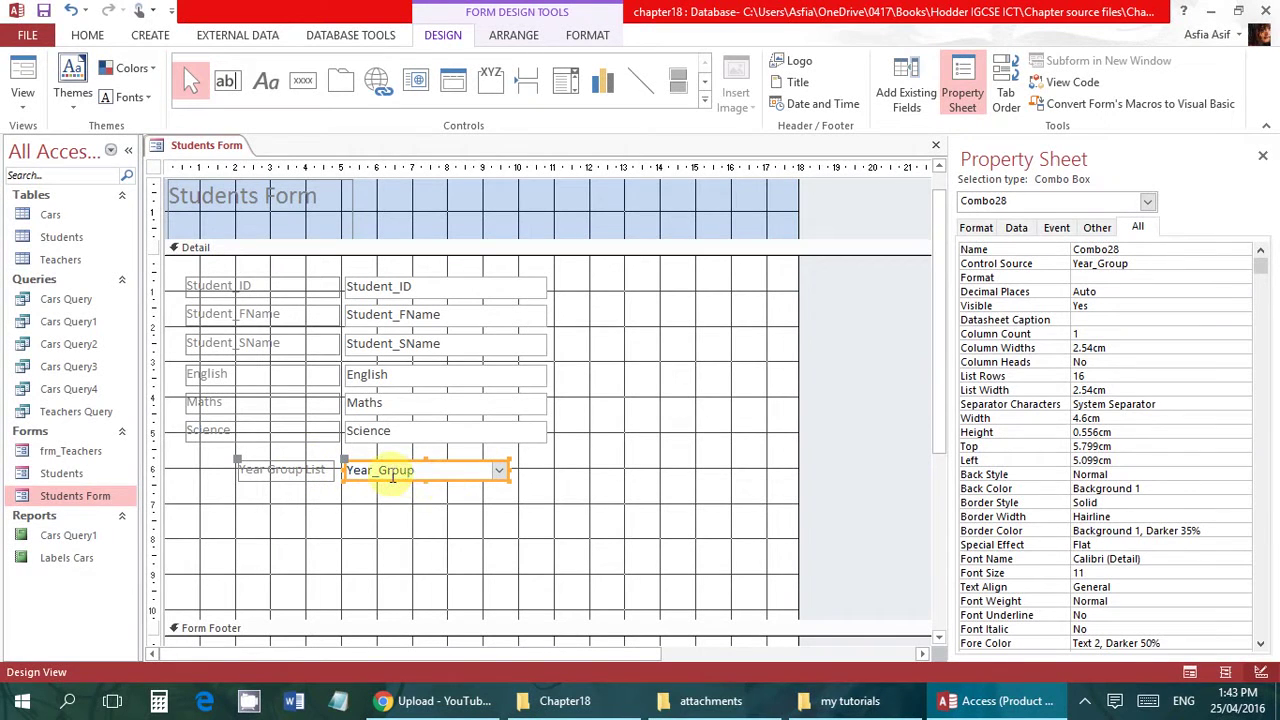
click(424, 512)
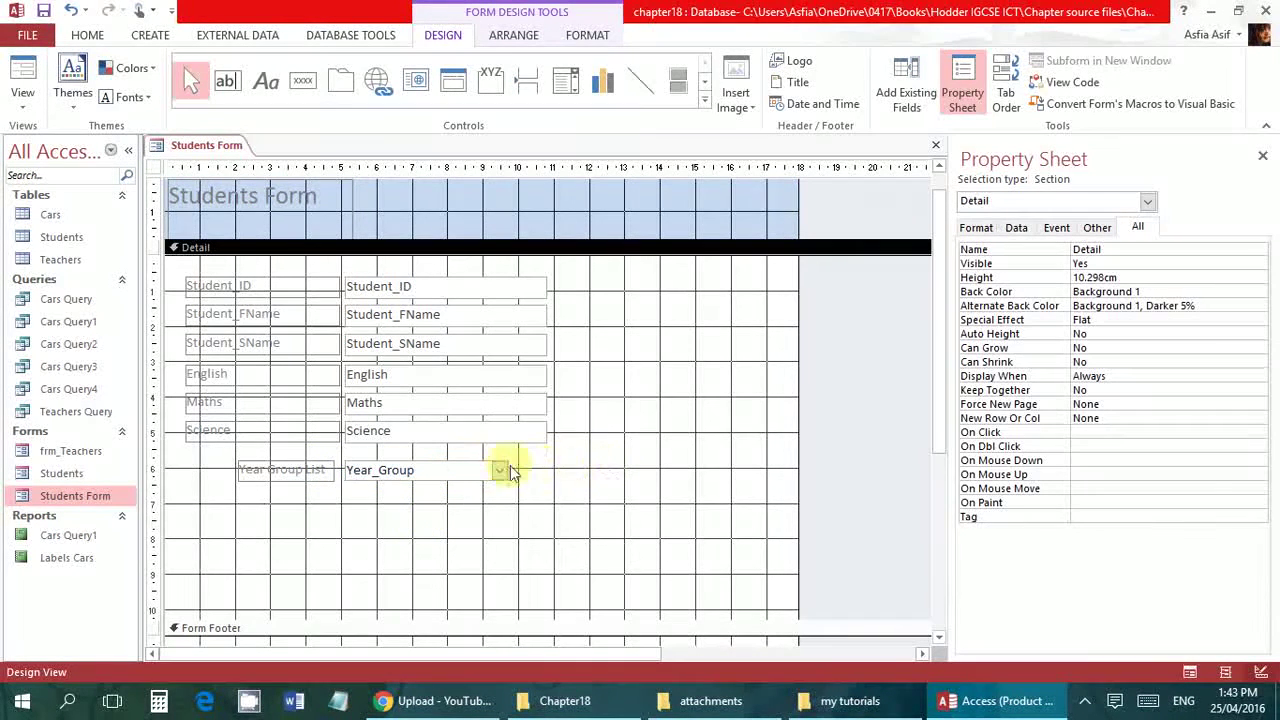
Step: Switch the Students Form to Form View and step forward several records
right_click(220, 146)
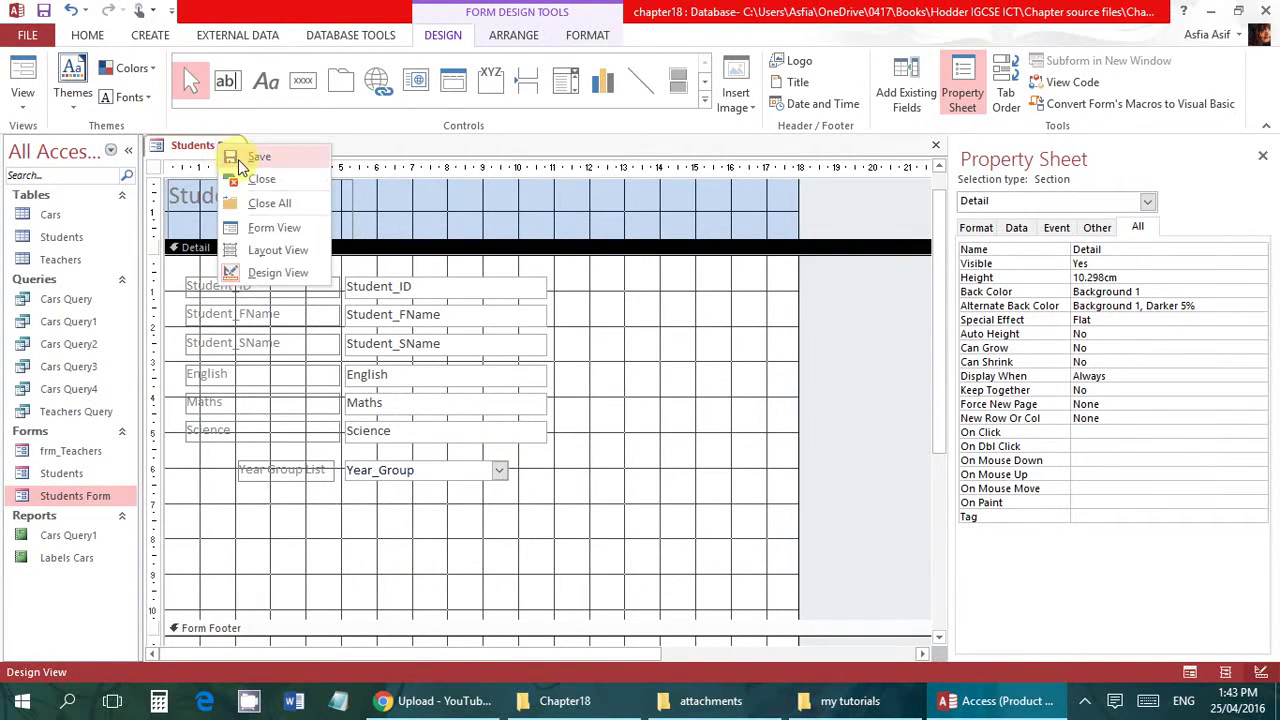
right_click(210, 147)
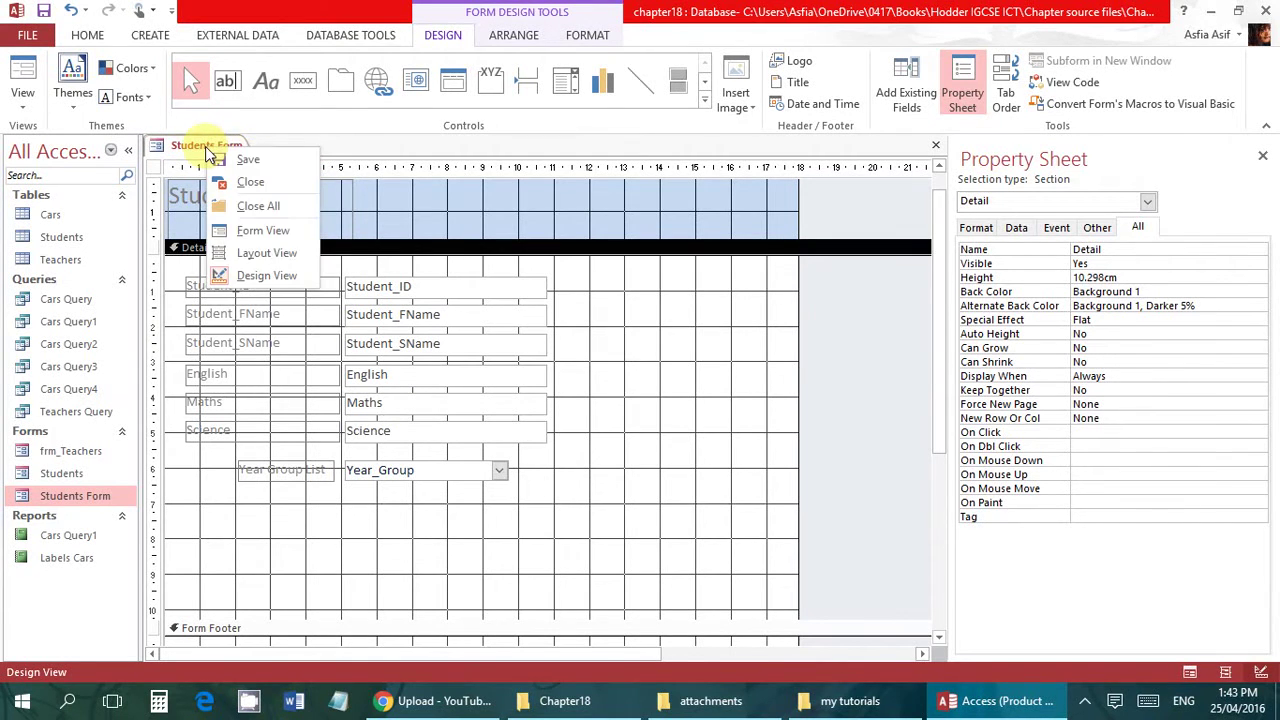
click(263, 231)
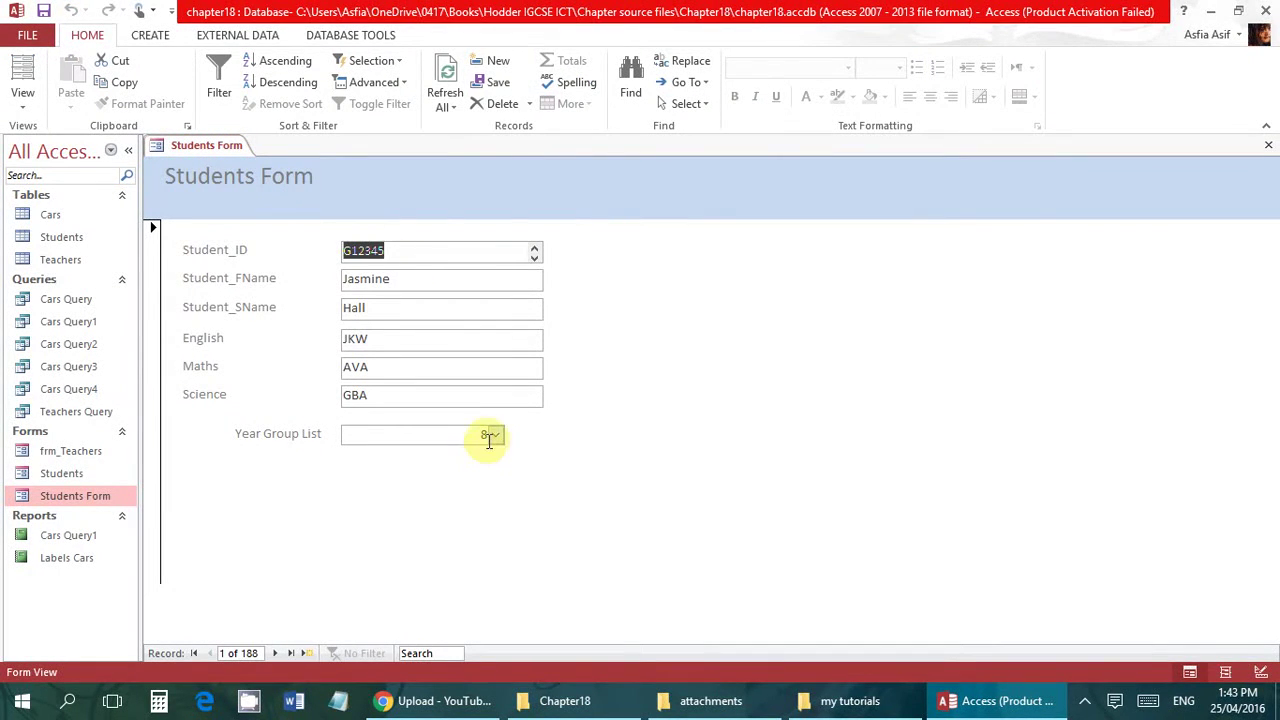
click(276, 655)
click(276, 655)
click(276, 655)
click(276, 655)
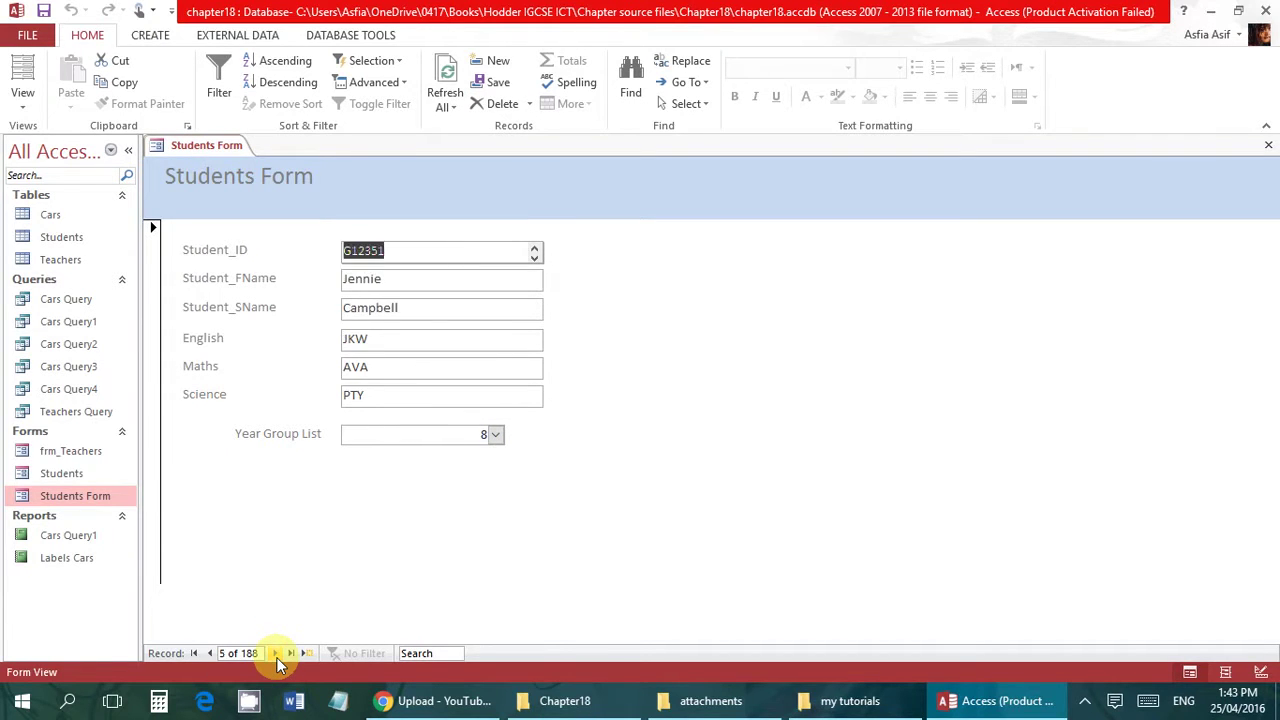
click(276, 655)
click(276, 655)
click(276, 655)
click(276, 655)
click(276, 655)
click(276, 655)
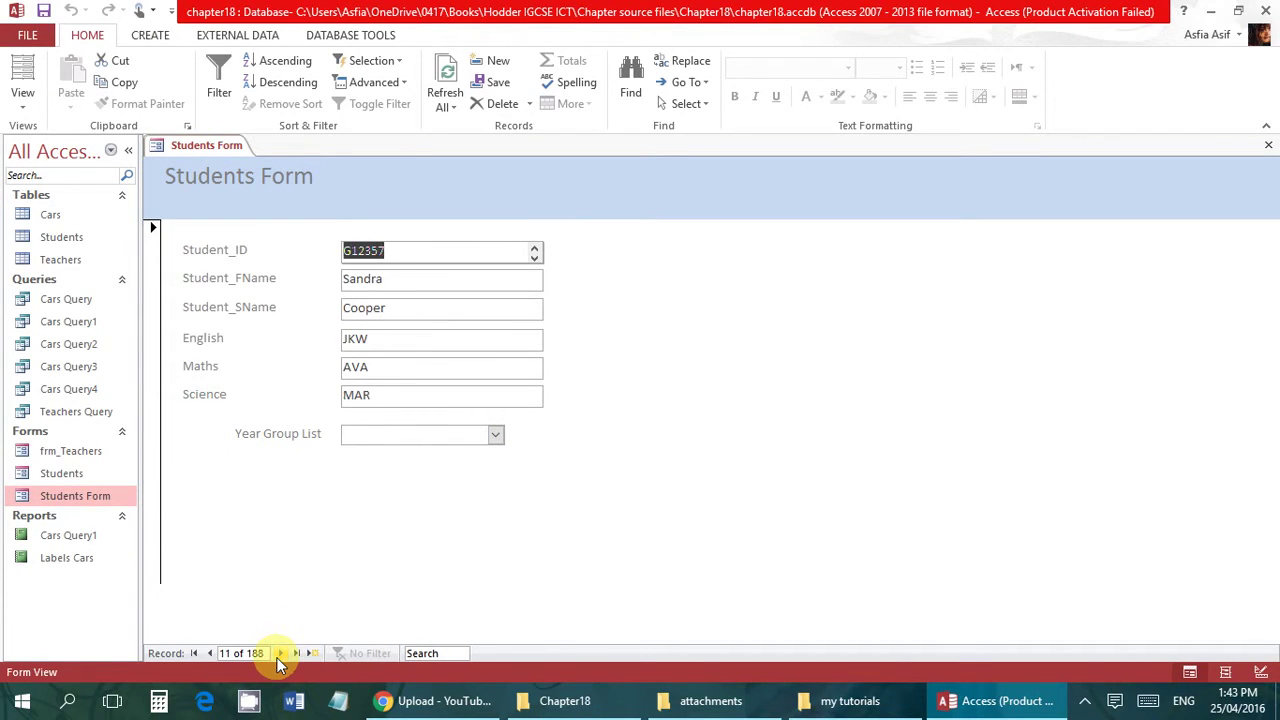
Step: Set Year Group List to 7 and then 8 on consecutive records
click(497, 437)
click(460, 452)
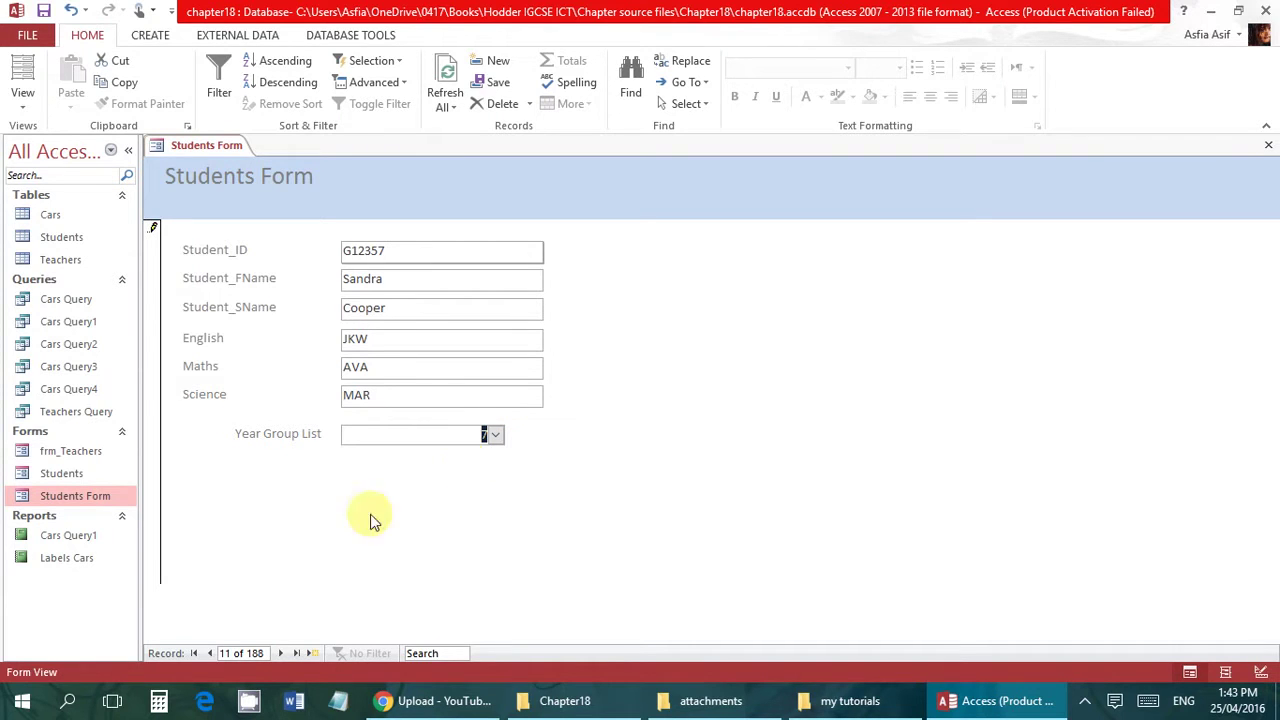
click(279, 653)
click(495, 437)
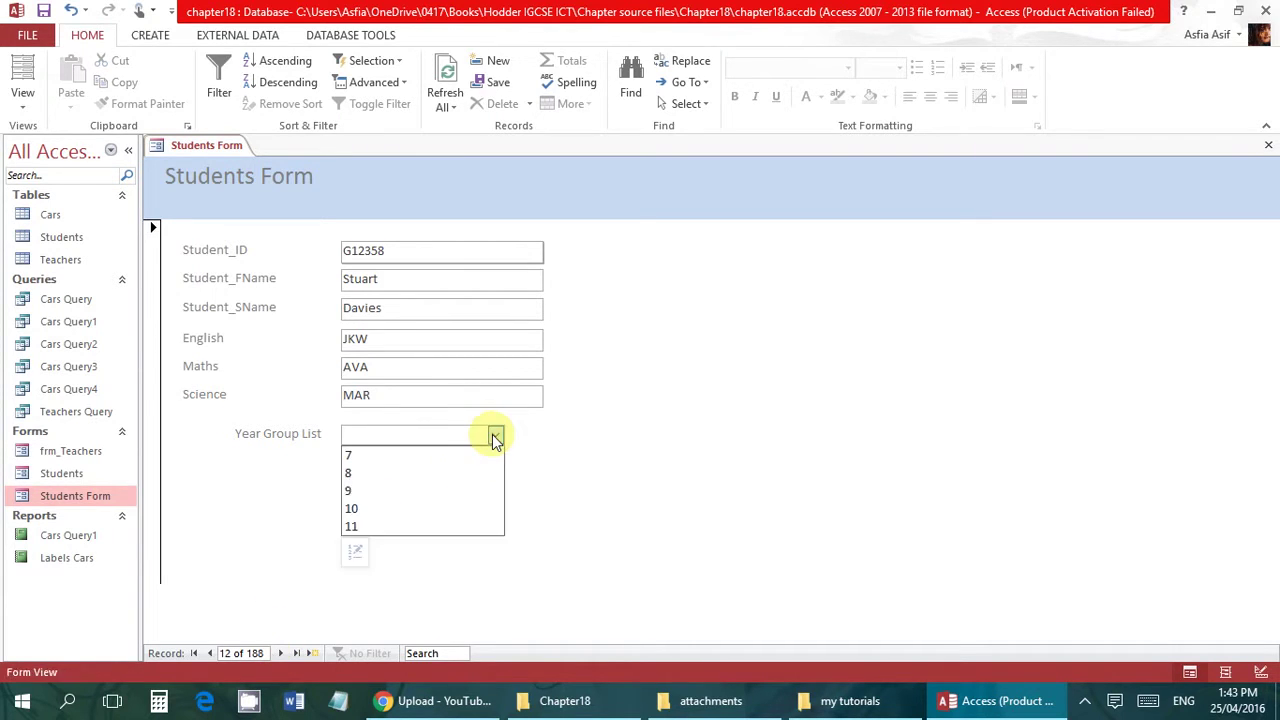
click(437, 474)
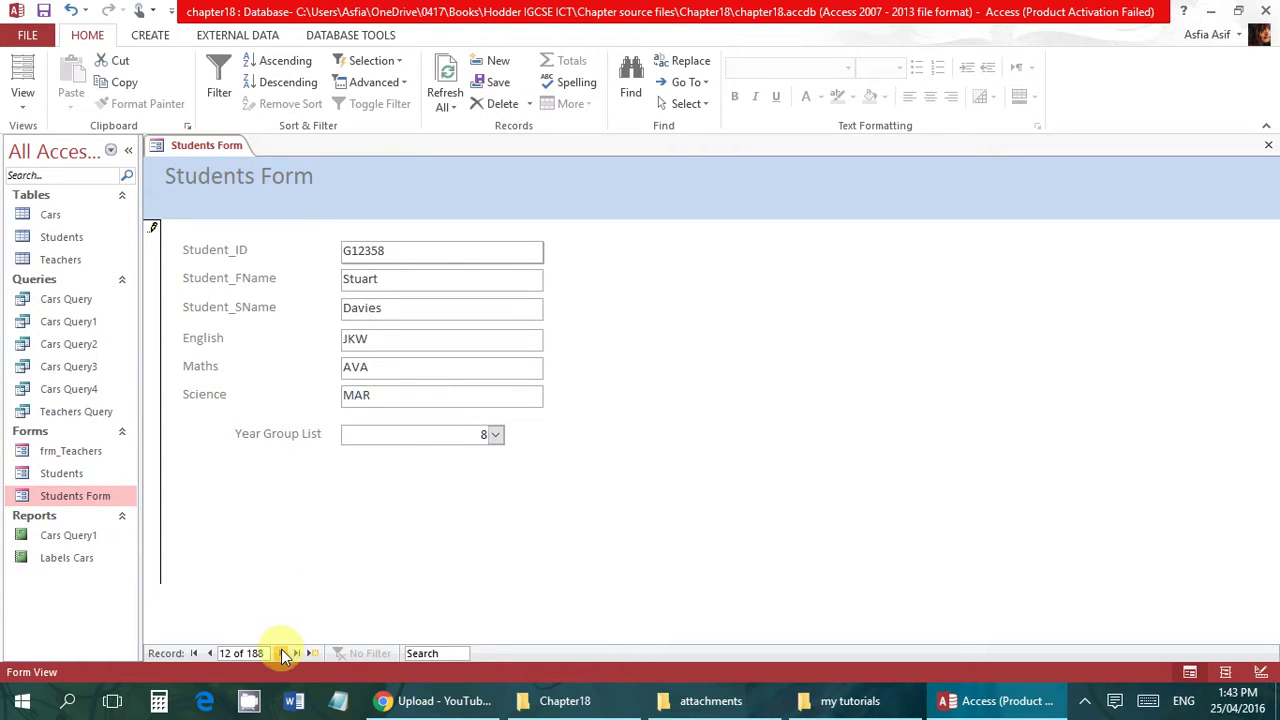
click(284, 653)
Step: Set Year Group List to 9 and 10 on the next two records, reaching record 15
click(495, 433)
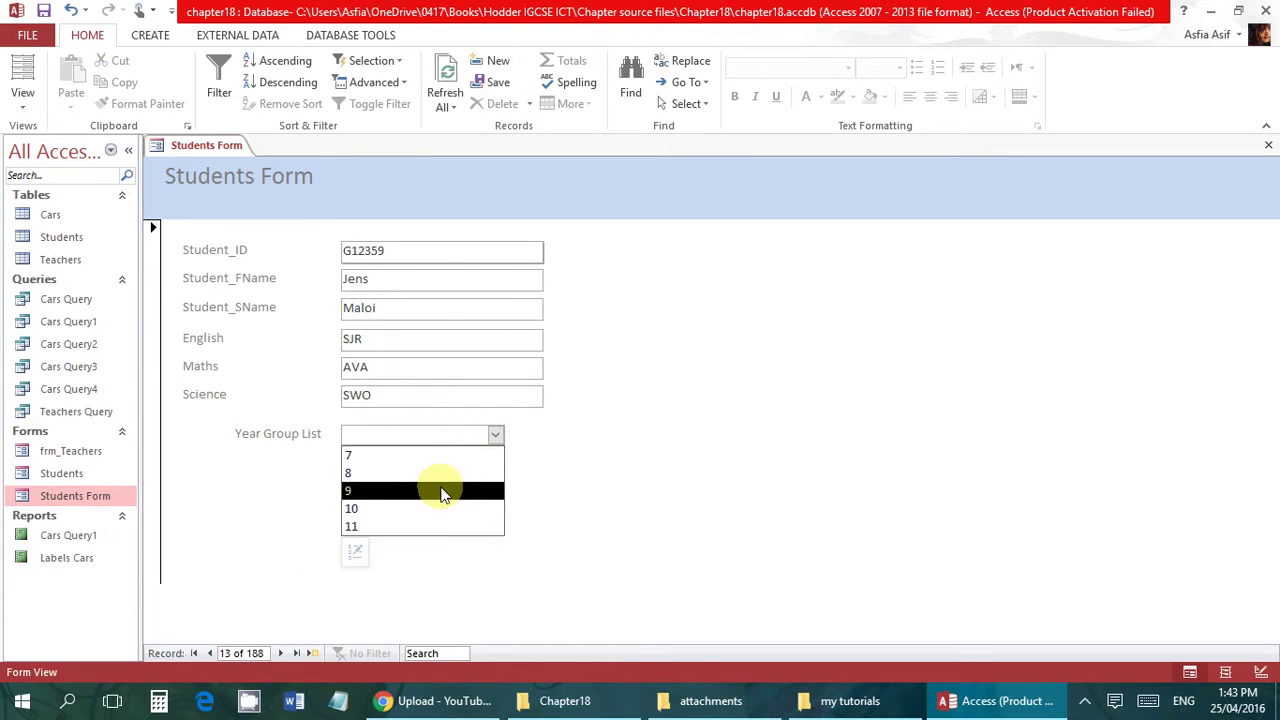
click(443, 491)
click(278, 652)
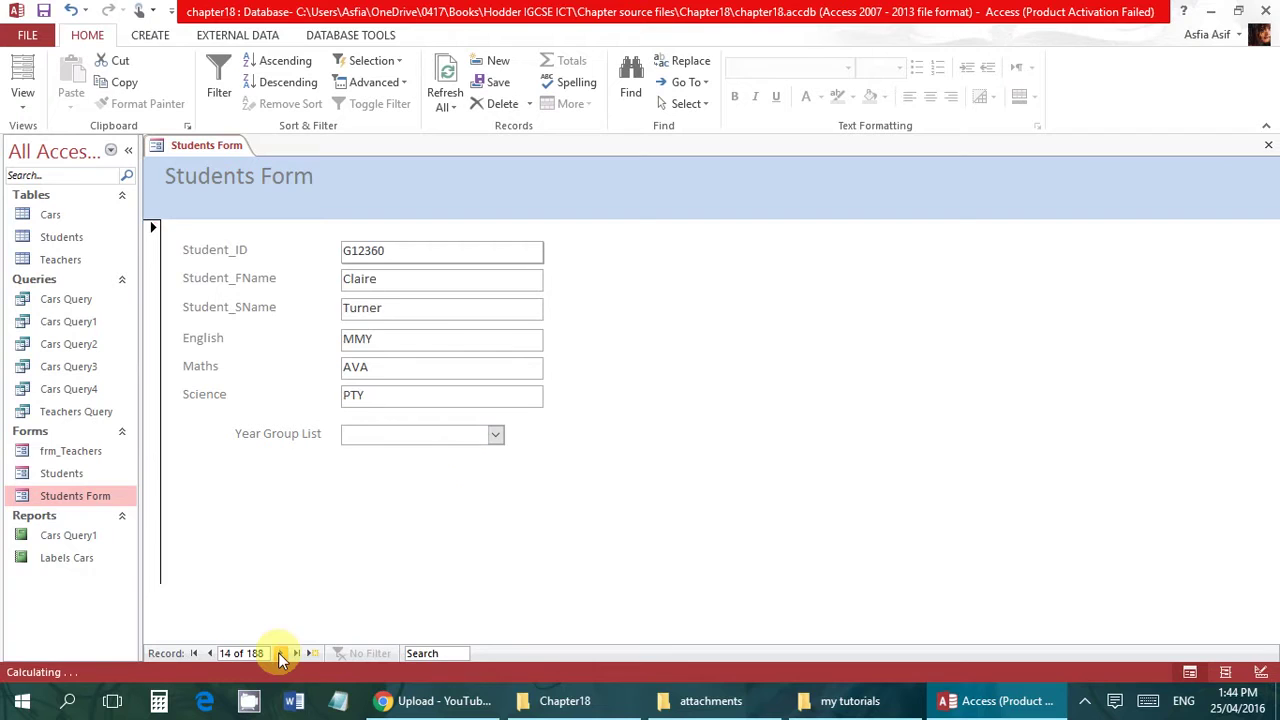
click(495, 433)
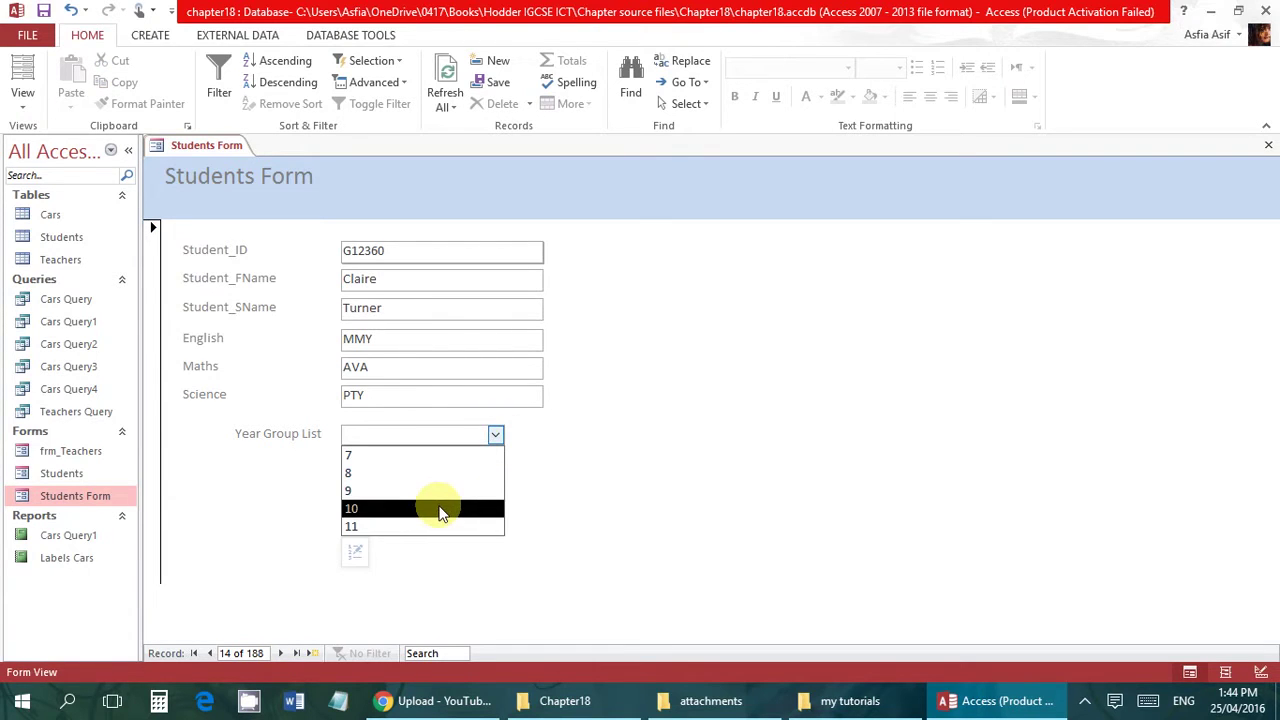
click(440, 509)
click(280, 653)
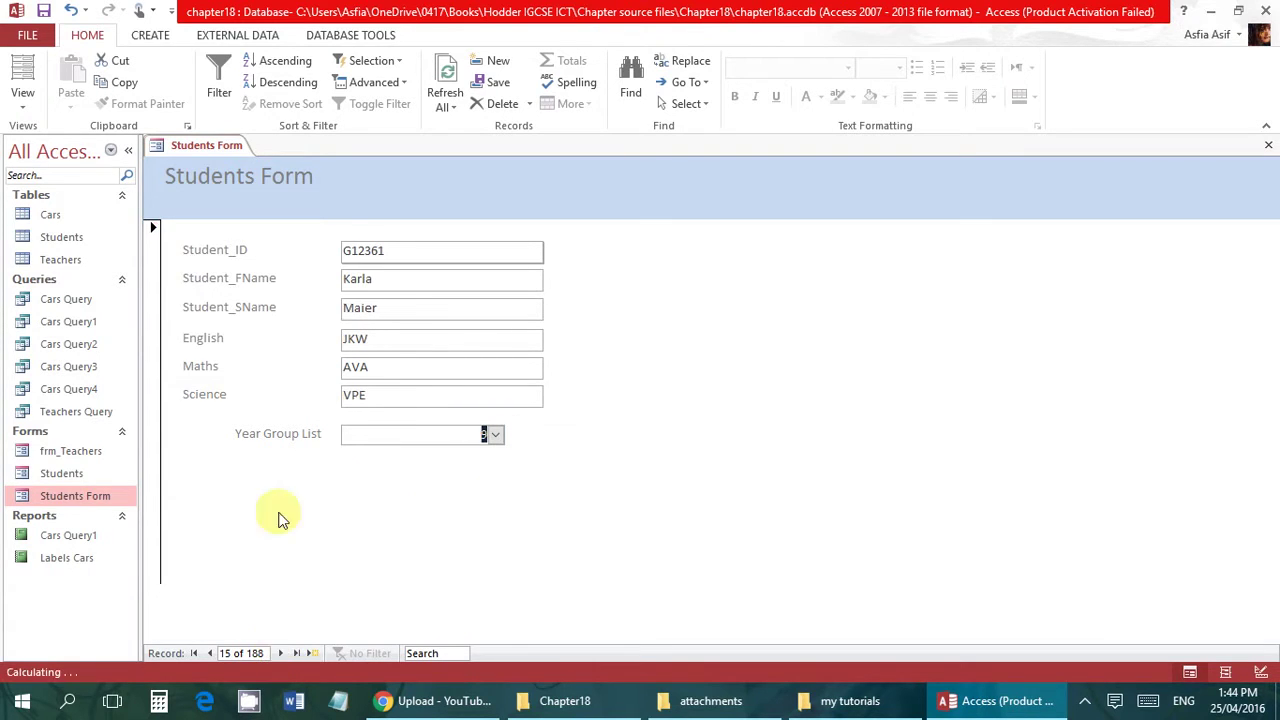
Step: Open the Students table and check the stored Year_Group values for records 11–14
double_click(86, 241)
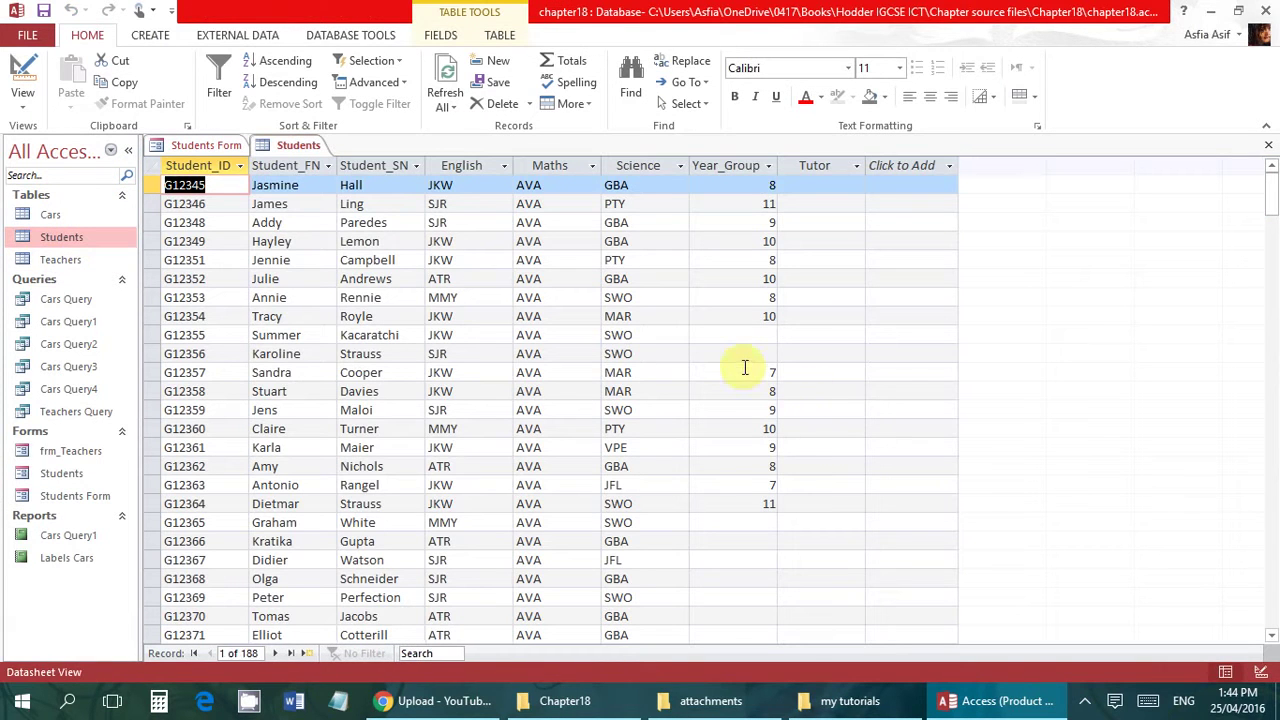
click(745, 370)
click(744, 430)
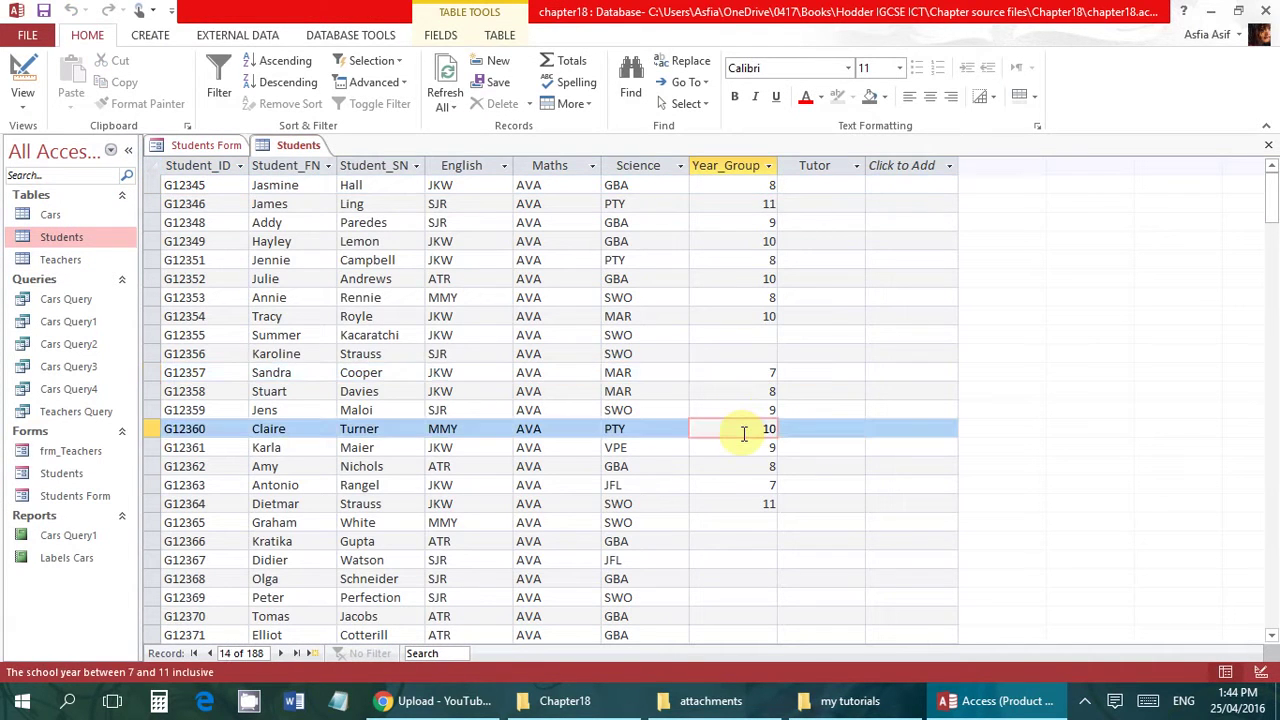
click(732, 375)
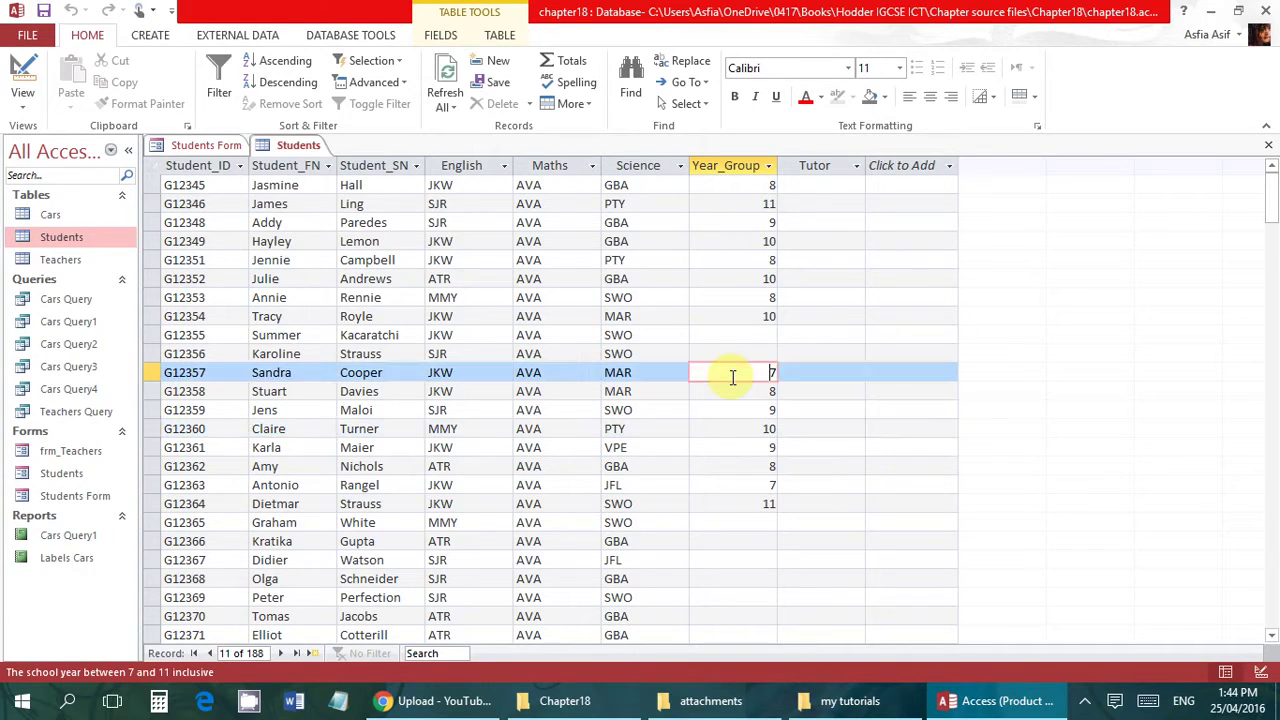
key(Down)
key(Down)
key(Down)
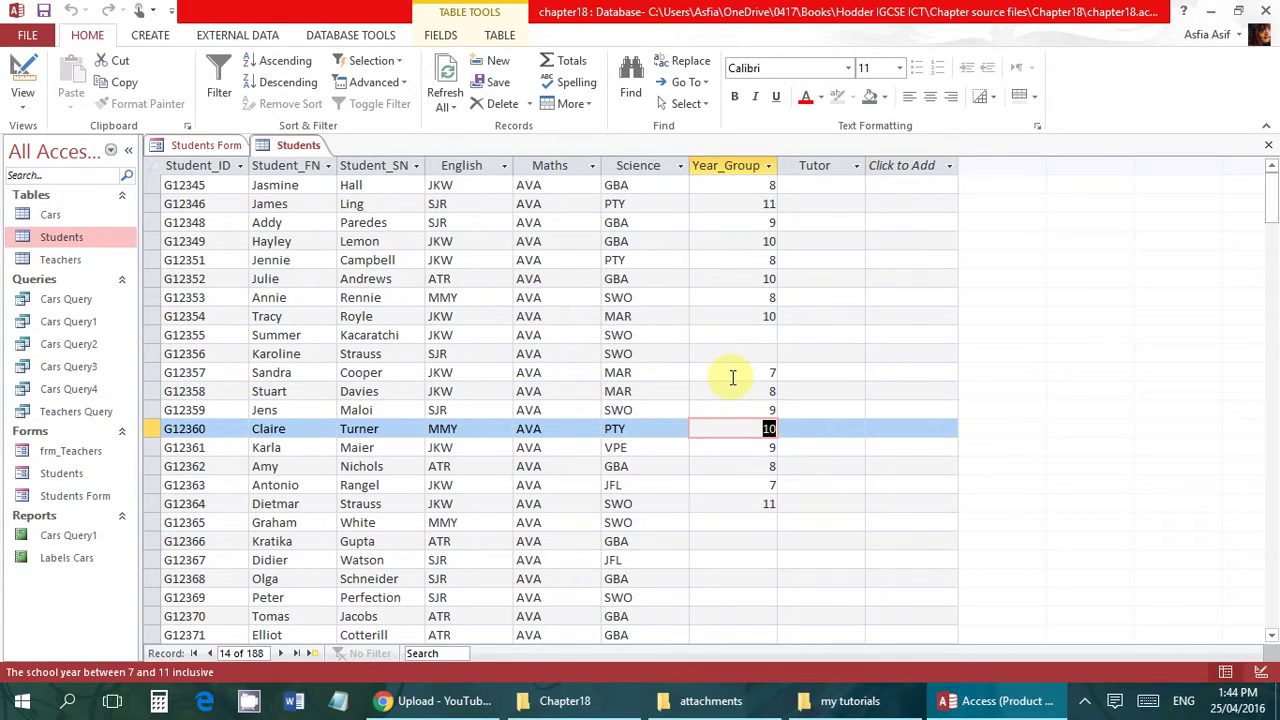
Step: Return the Students Form to Design View and select the Year Group label and combo
click(203, 146)
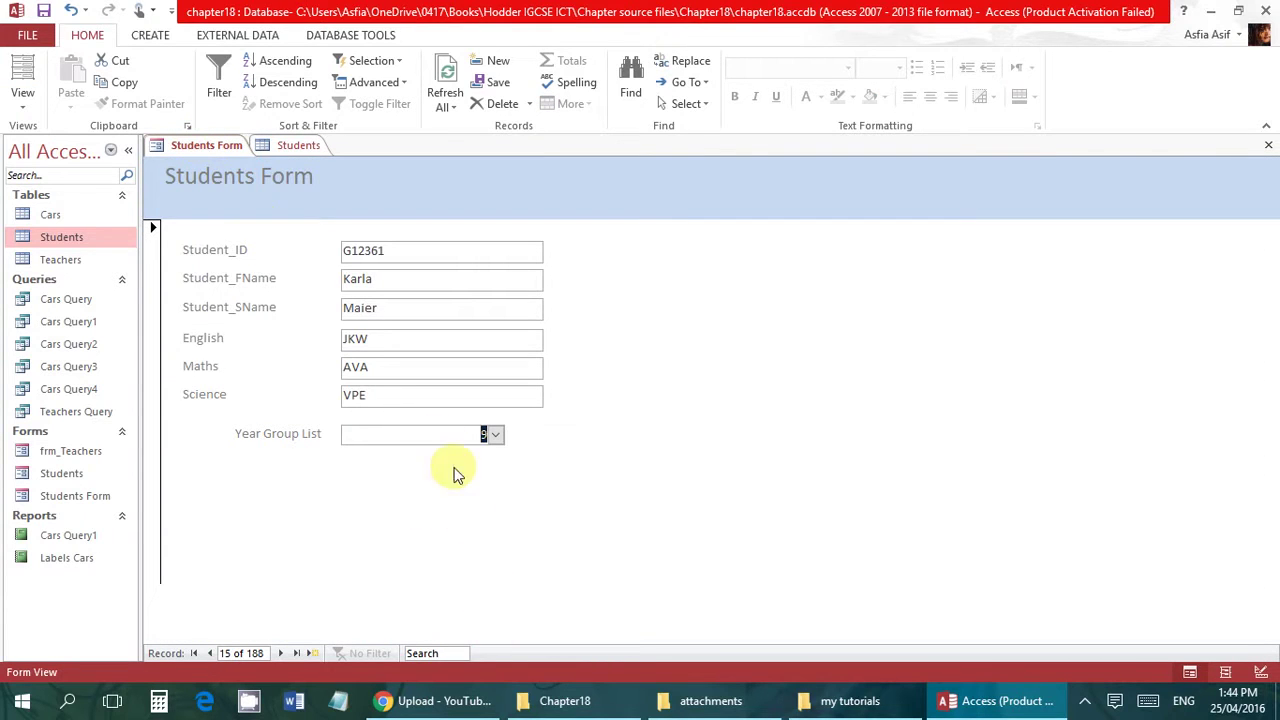
right_click(209, 147)
click(195, 149)
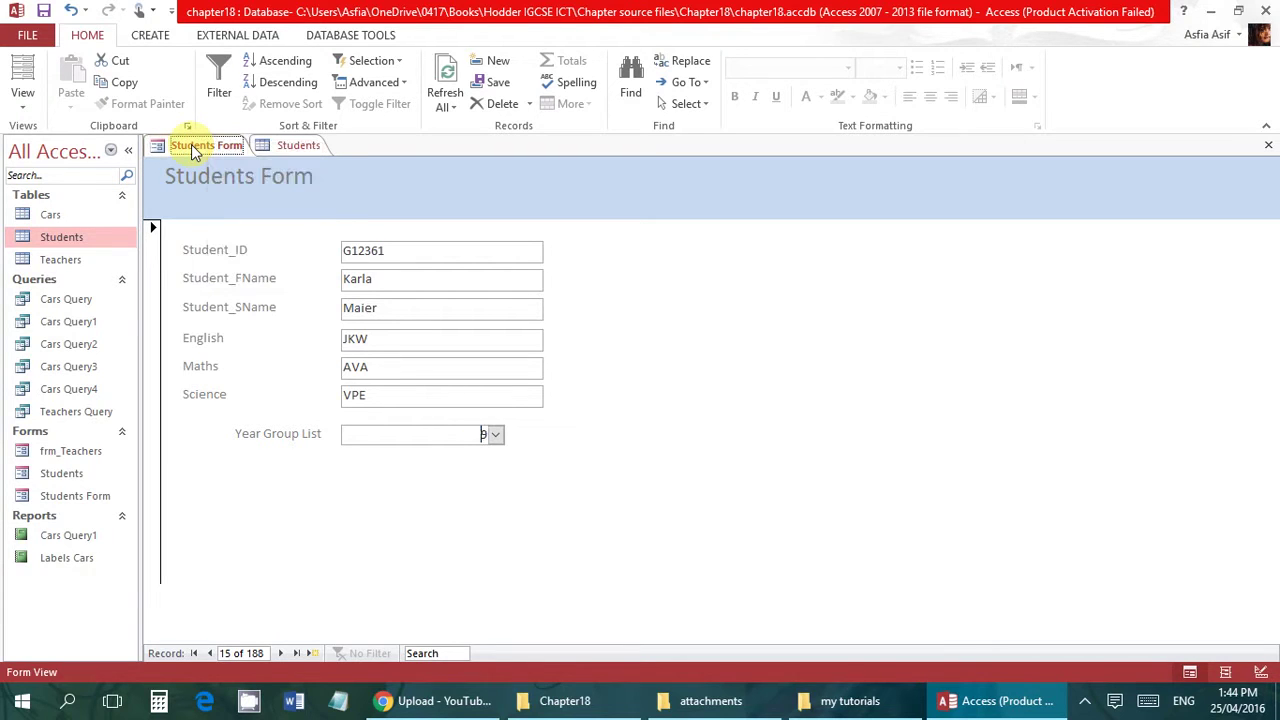
right_click(195, 149)
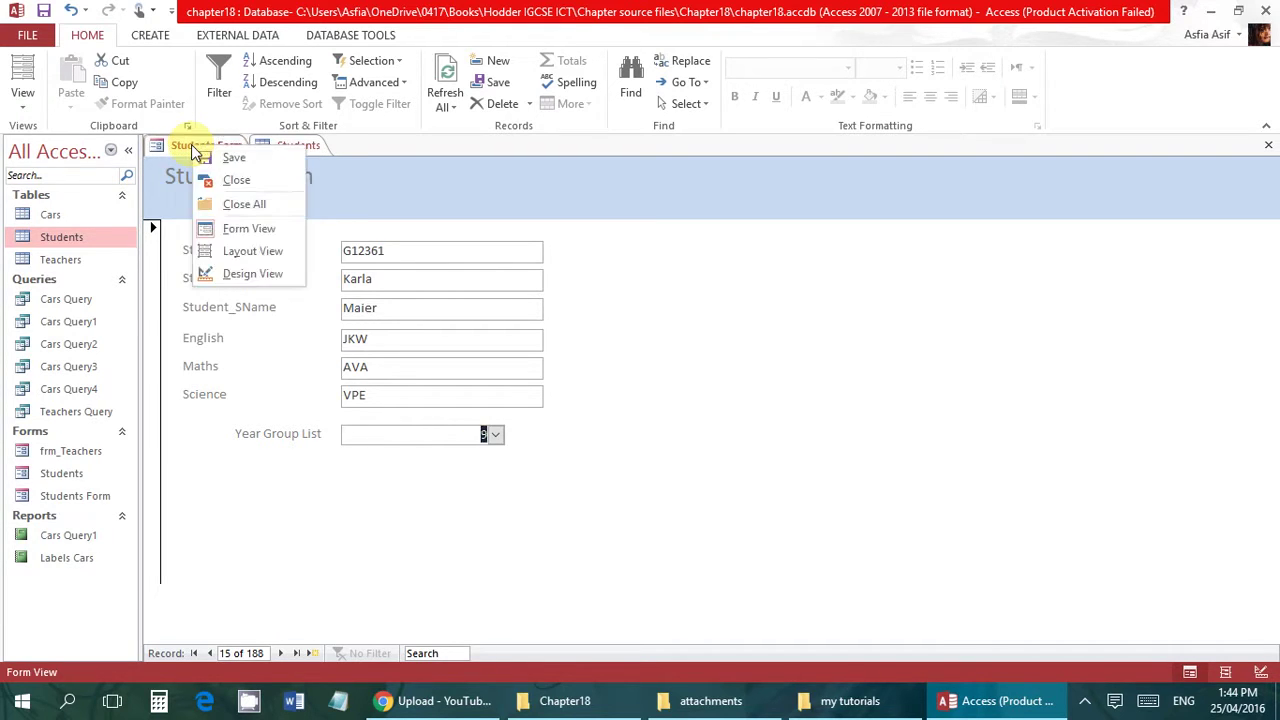
click(245, 273)
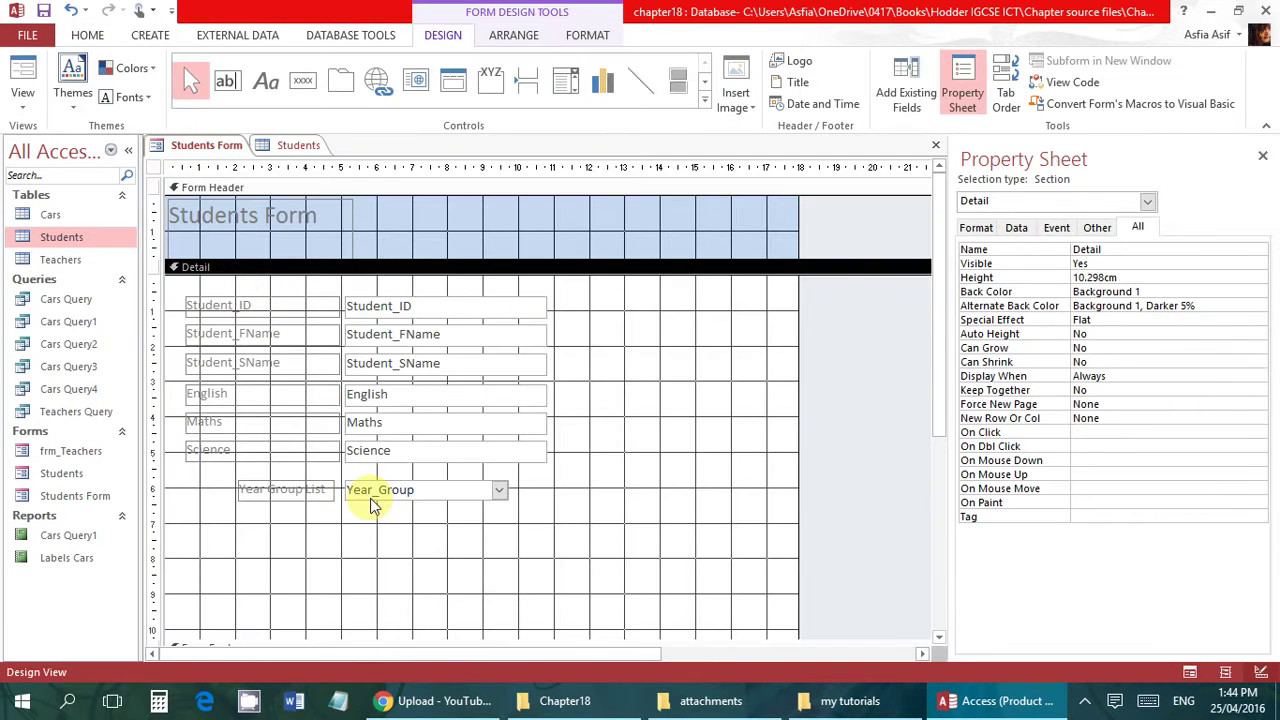
drag(375, 515, 315, 483)
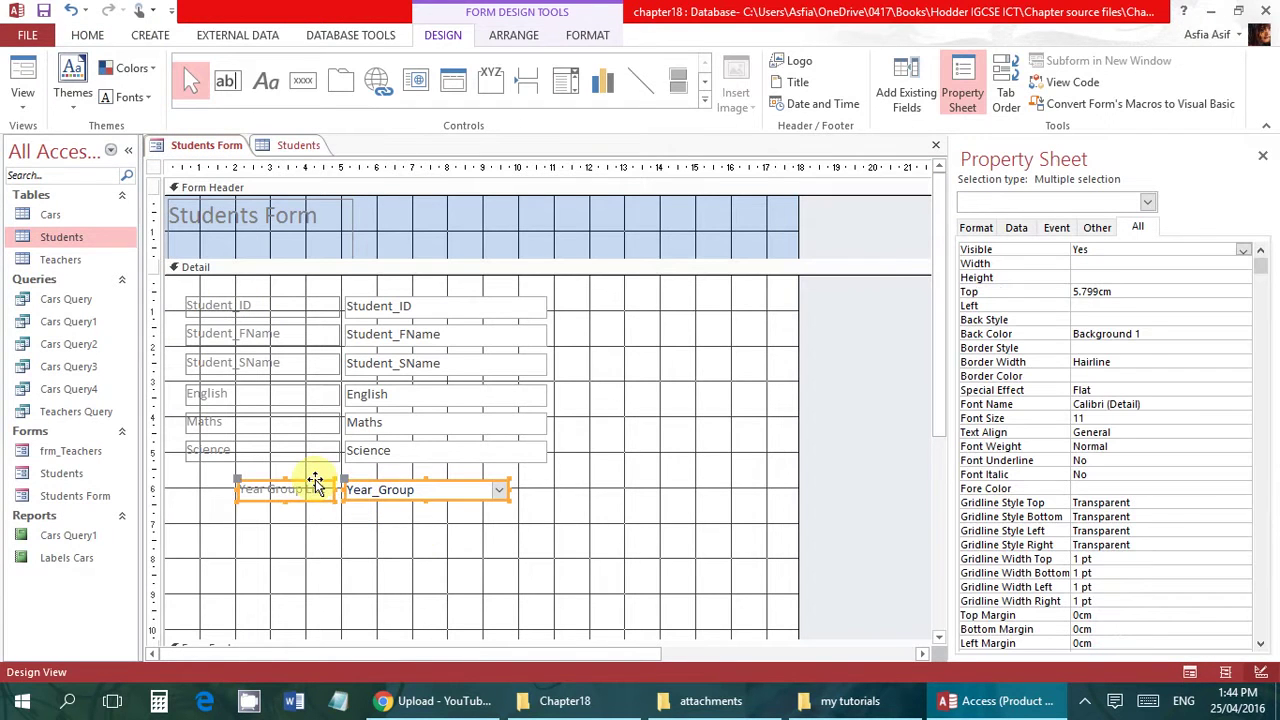
Step: Nudge the Year Group label and combo up to a Top of 5.503cm
key(Up)
key(Up)
key(Up)
key(Up)
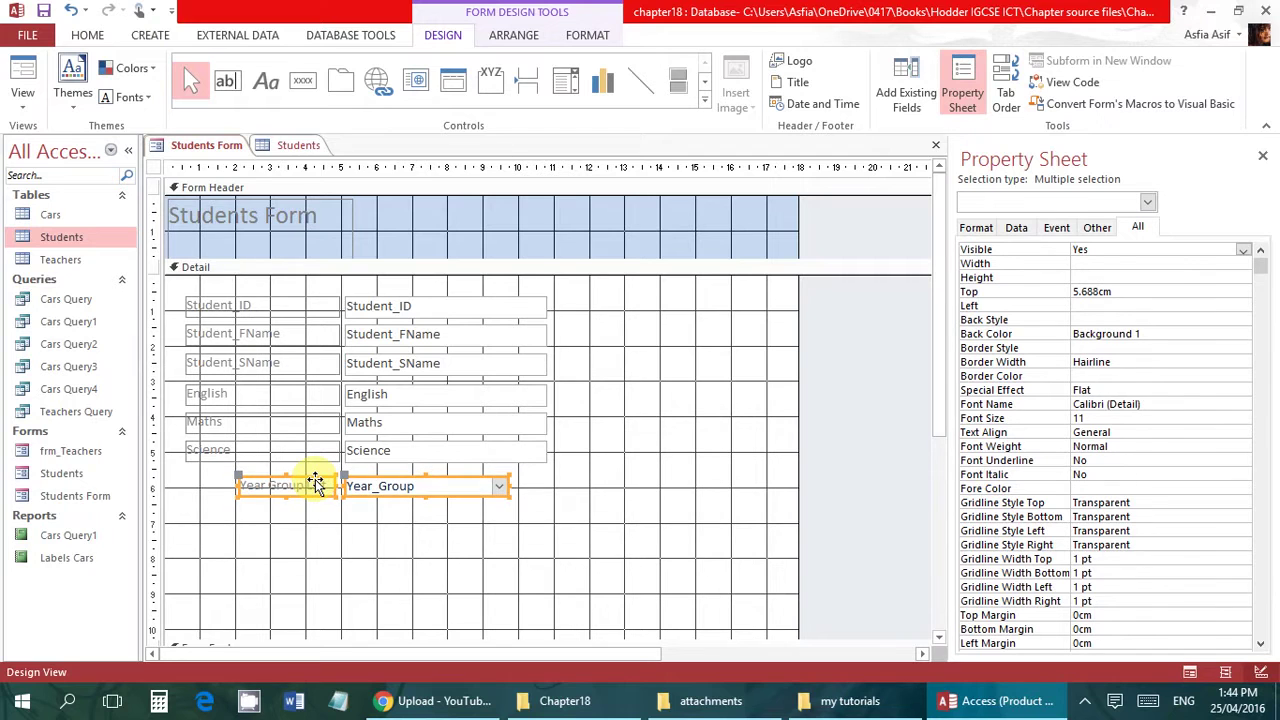
key(Up)
key(Up)
key(Up)
key(Up)
key(Up)
key(Up)
key(Up)
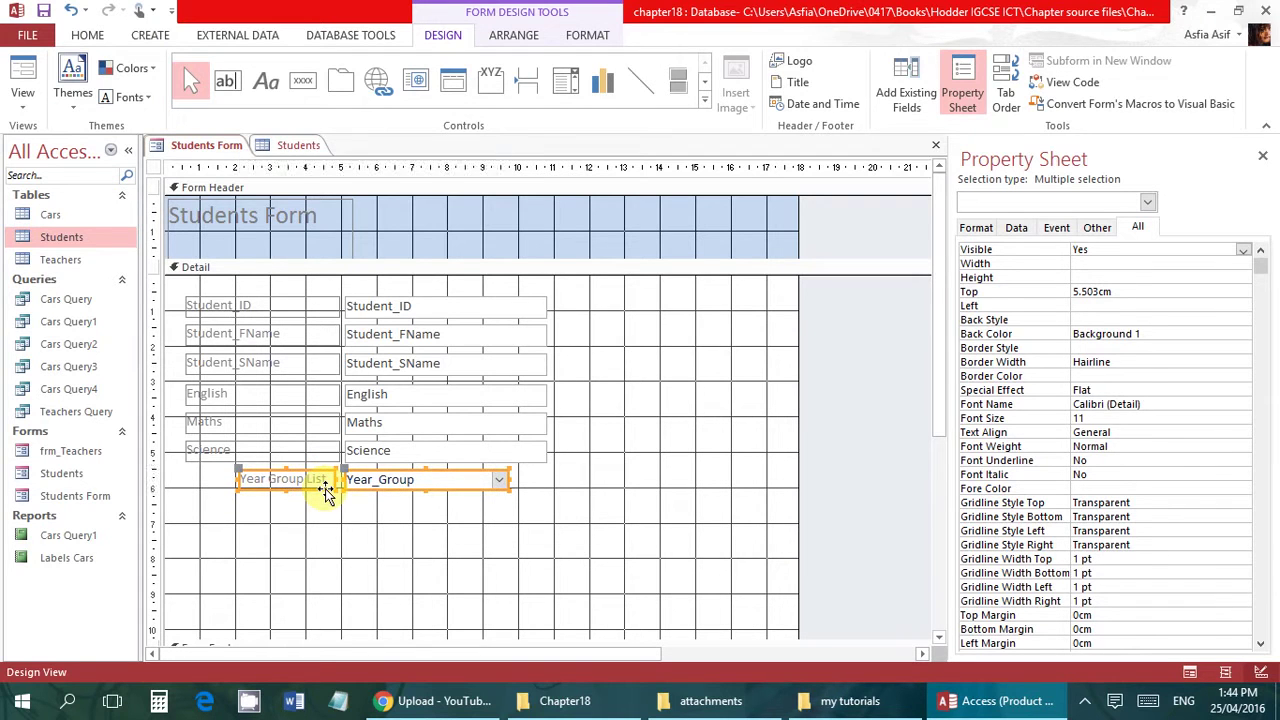
click(306, 520)
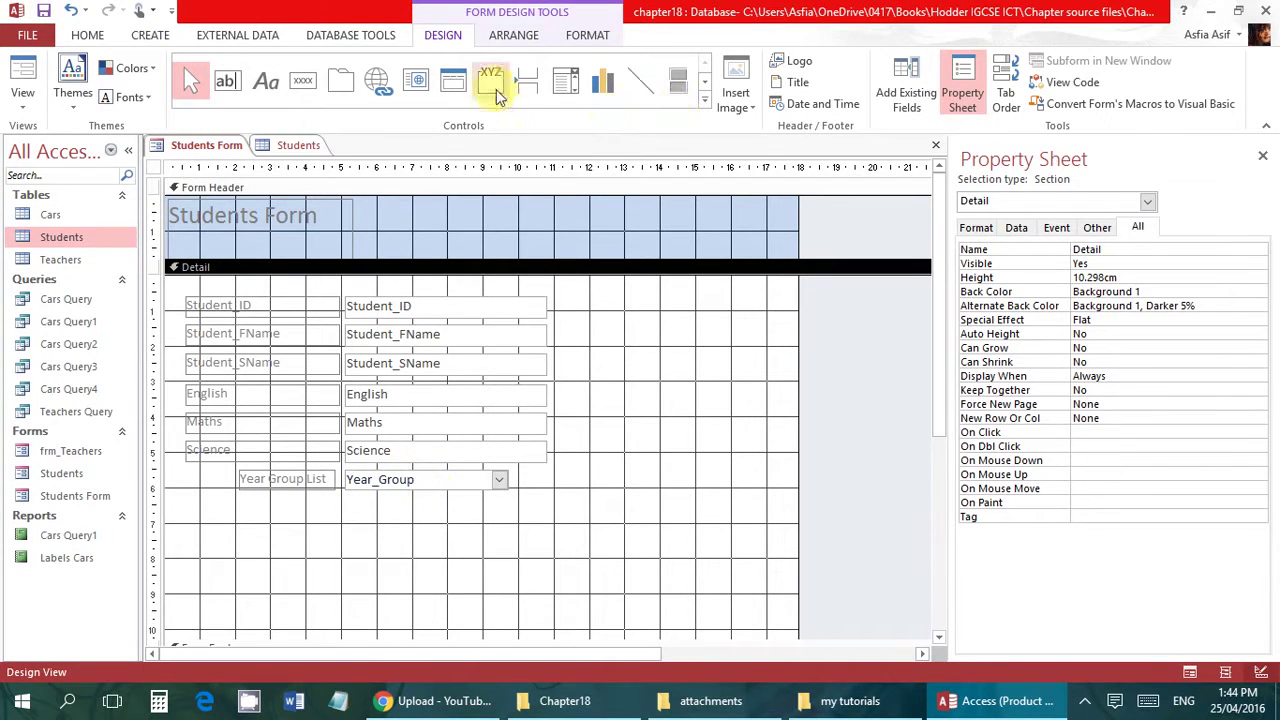
click(704, 86)
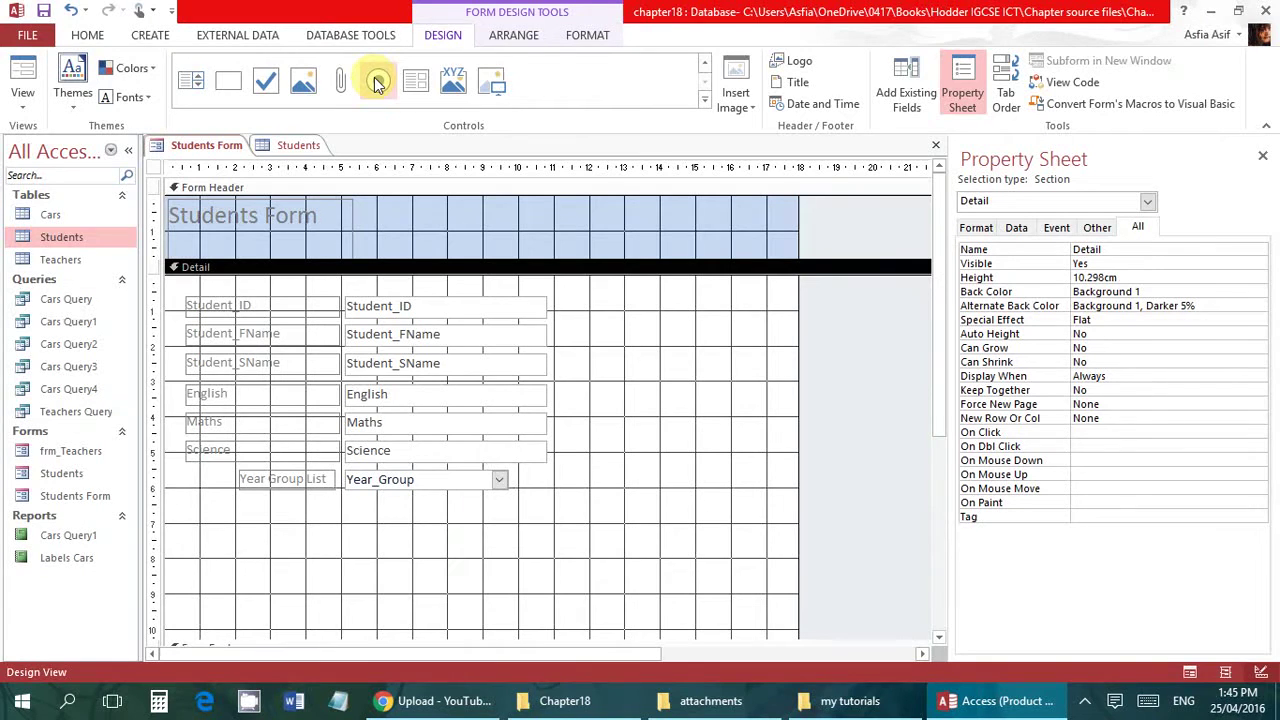
click(702, 63)
Step: Draw an option group frame below the Year Group combo box
click(487, 82)
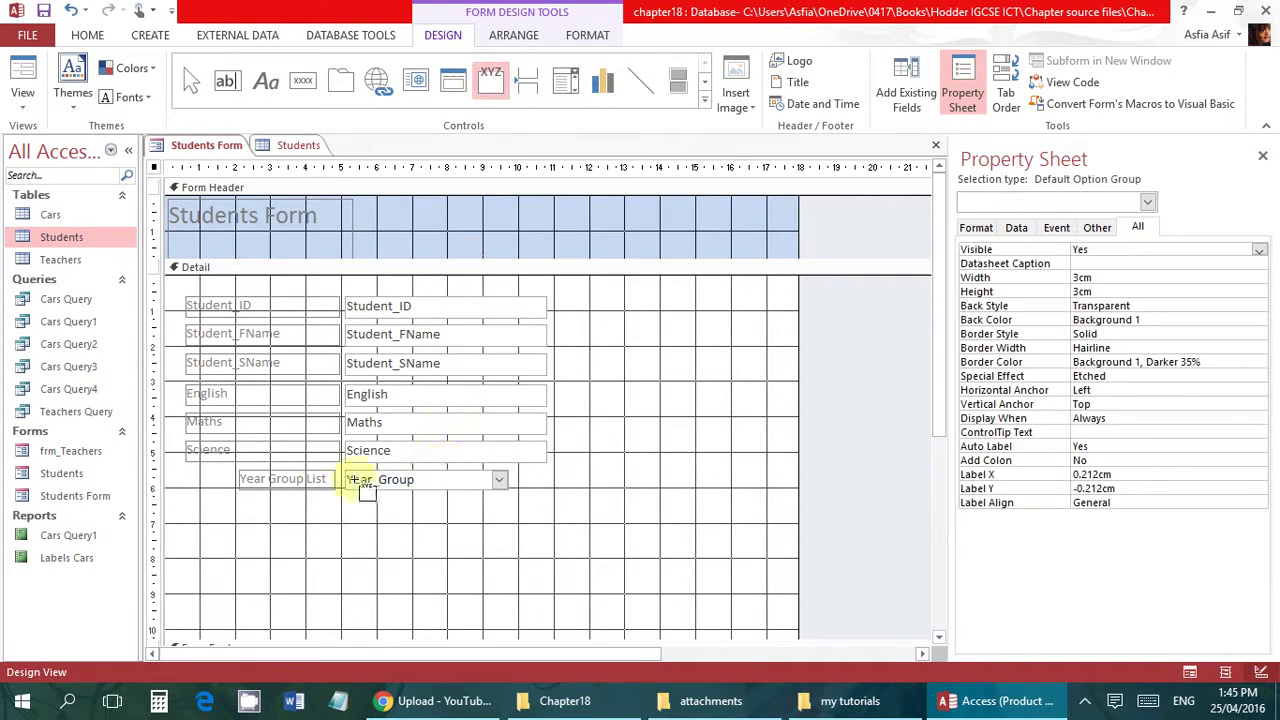
drag(224, 505, 482, 610)
drag(481, 609, 483, 611)
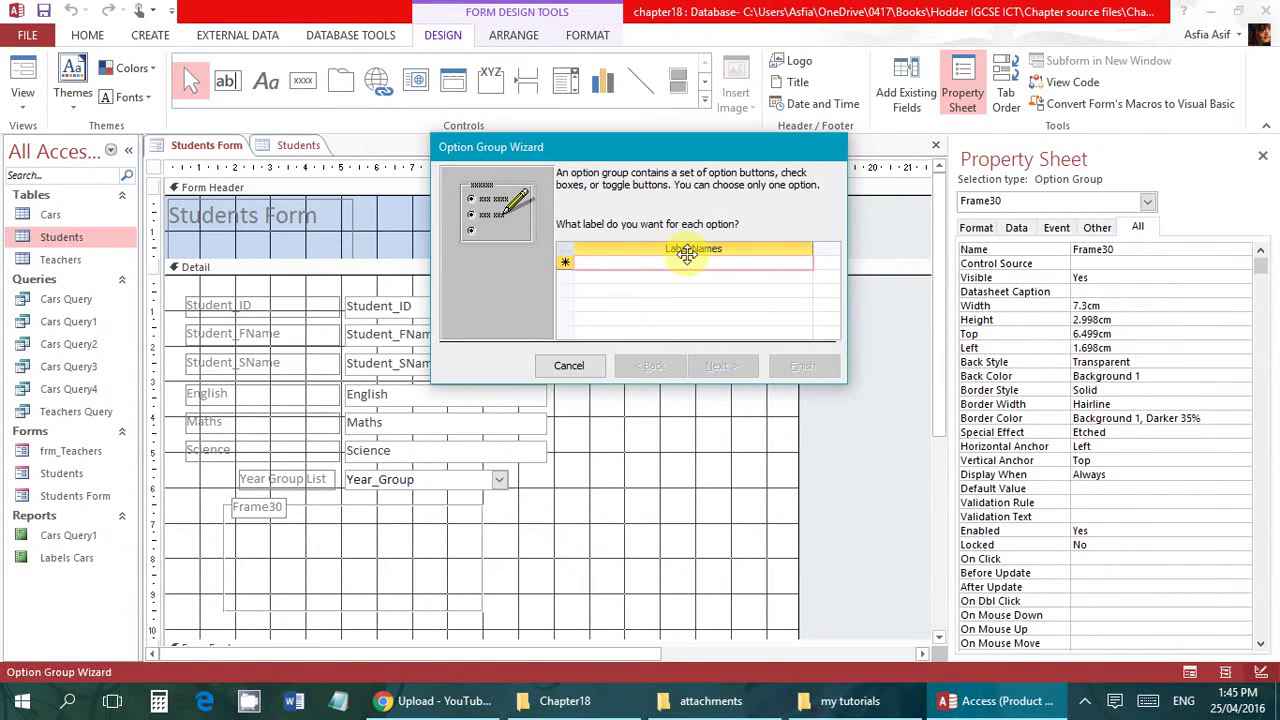
Step: Enter option labels Year 7, Year 8, Year 9, 10 and 11, keeping Year 7 as default
text(Year 7)
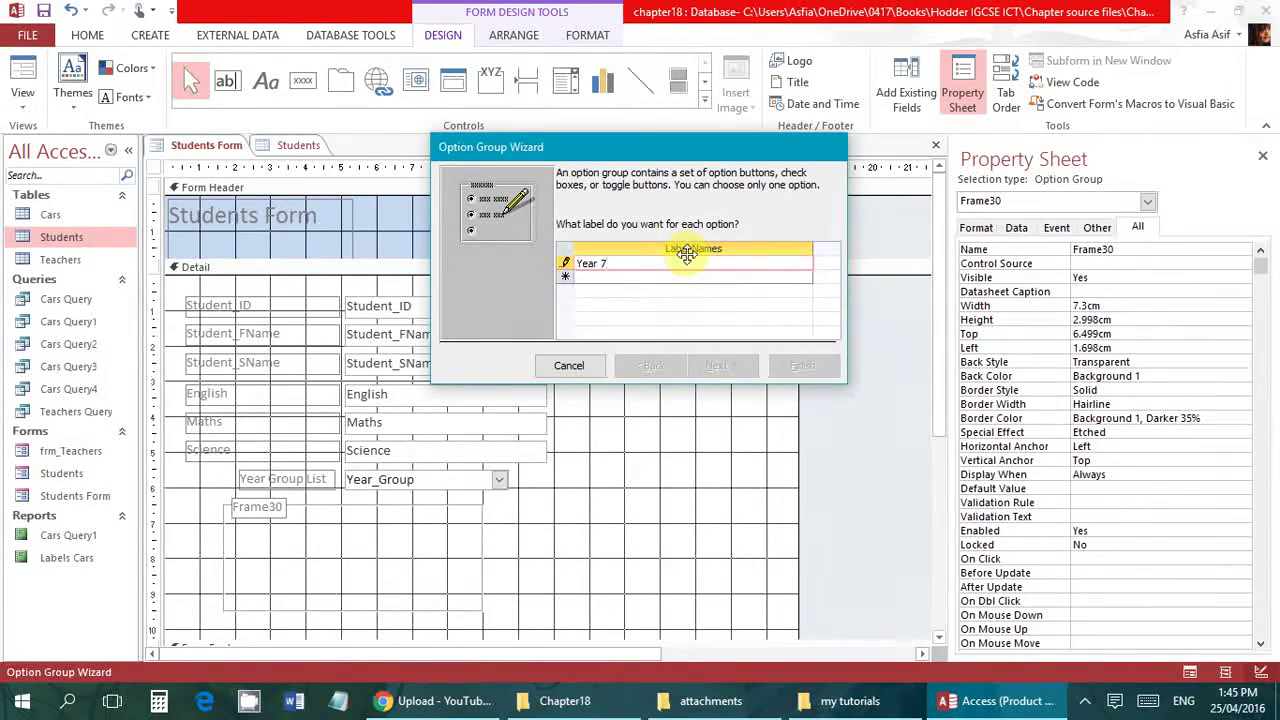
key(Return)
text(Year 8)
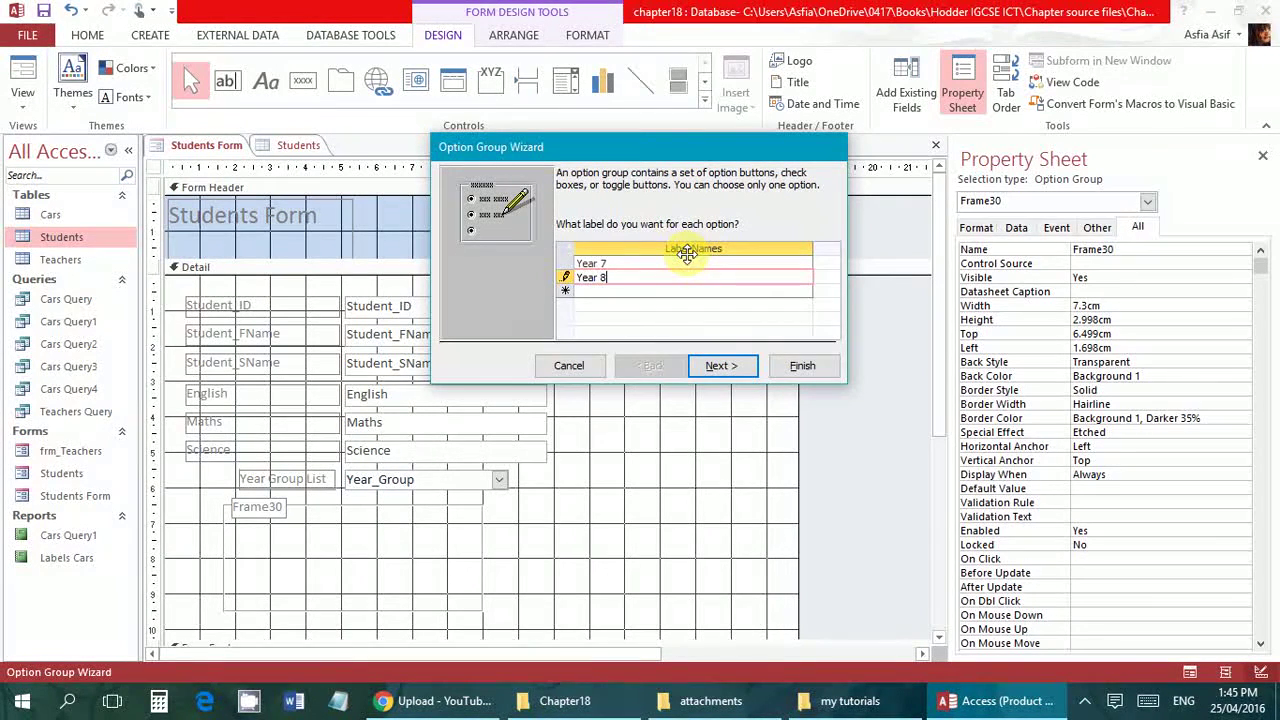
key(Return)
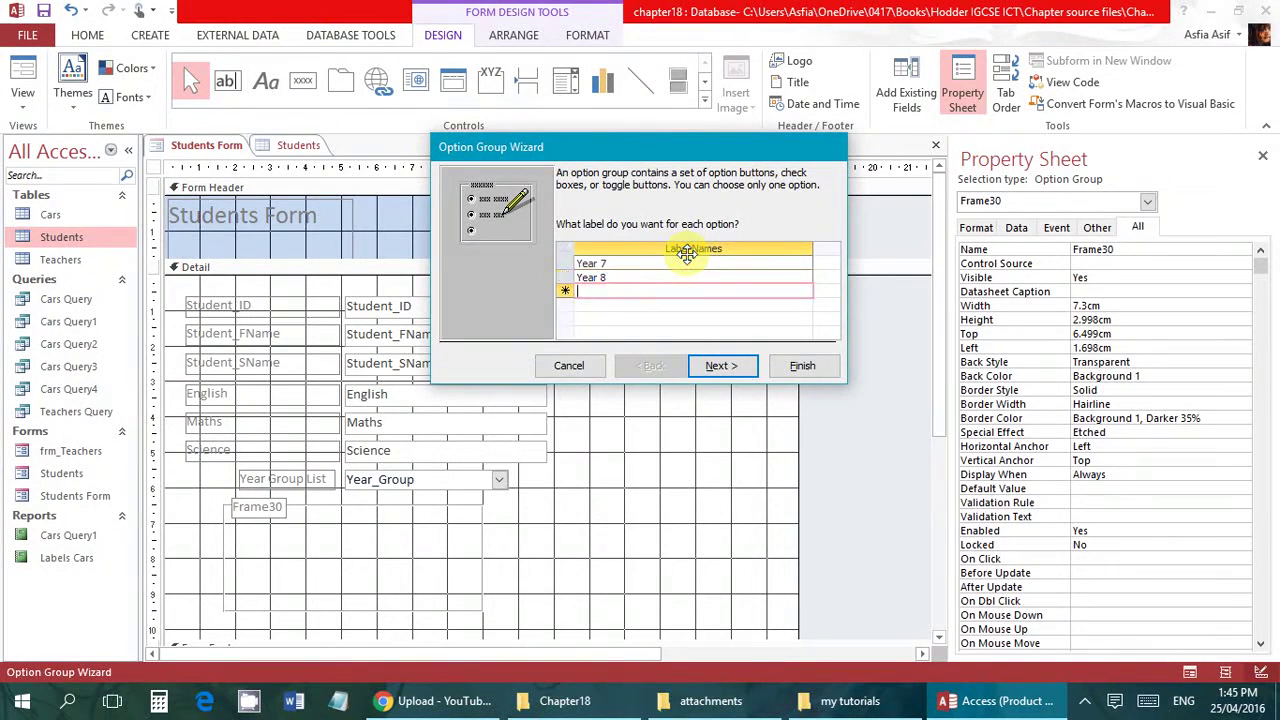
text(Year 9)
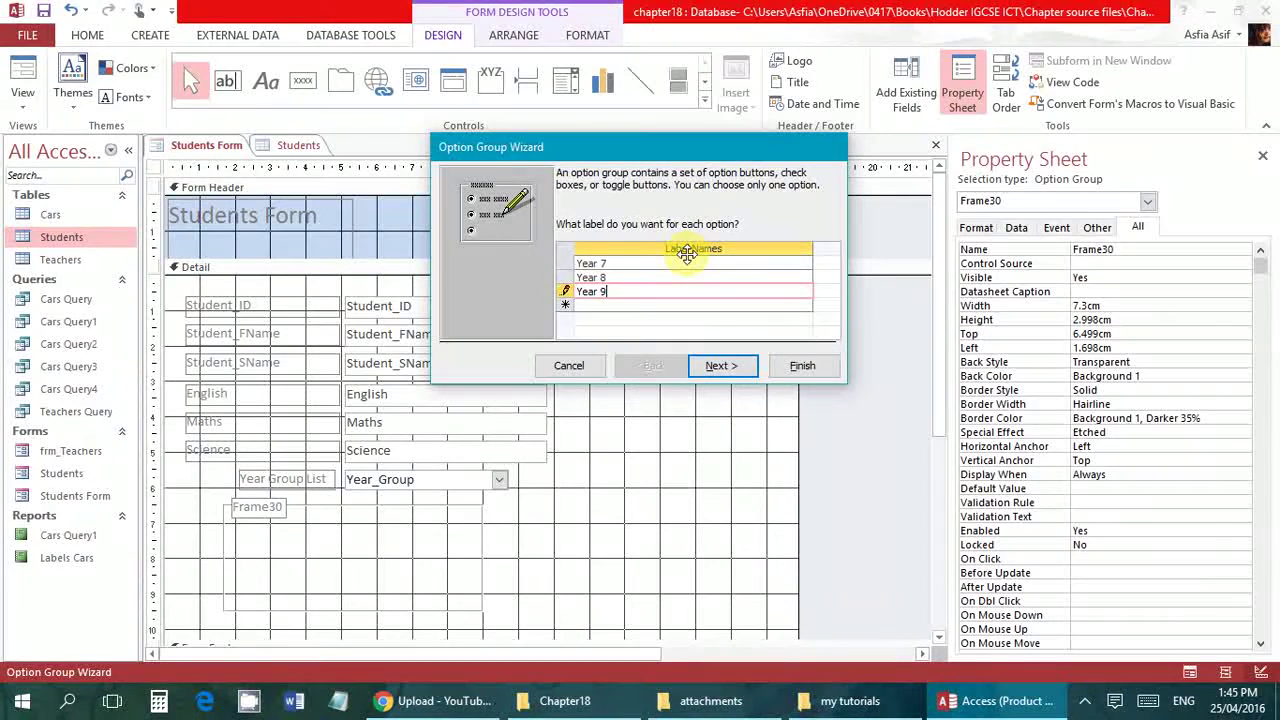
key(Return)
text(10)
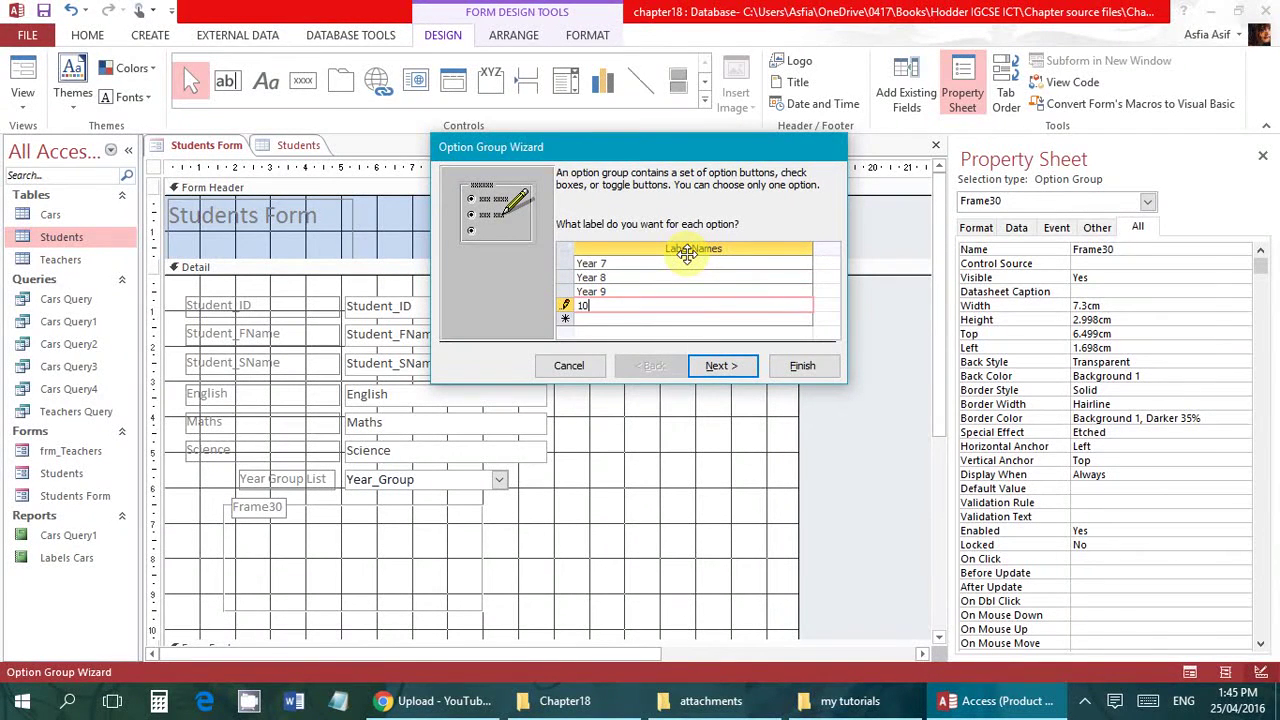
key(Return)
text(11)
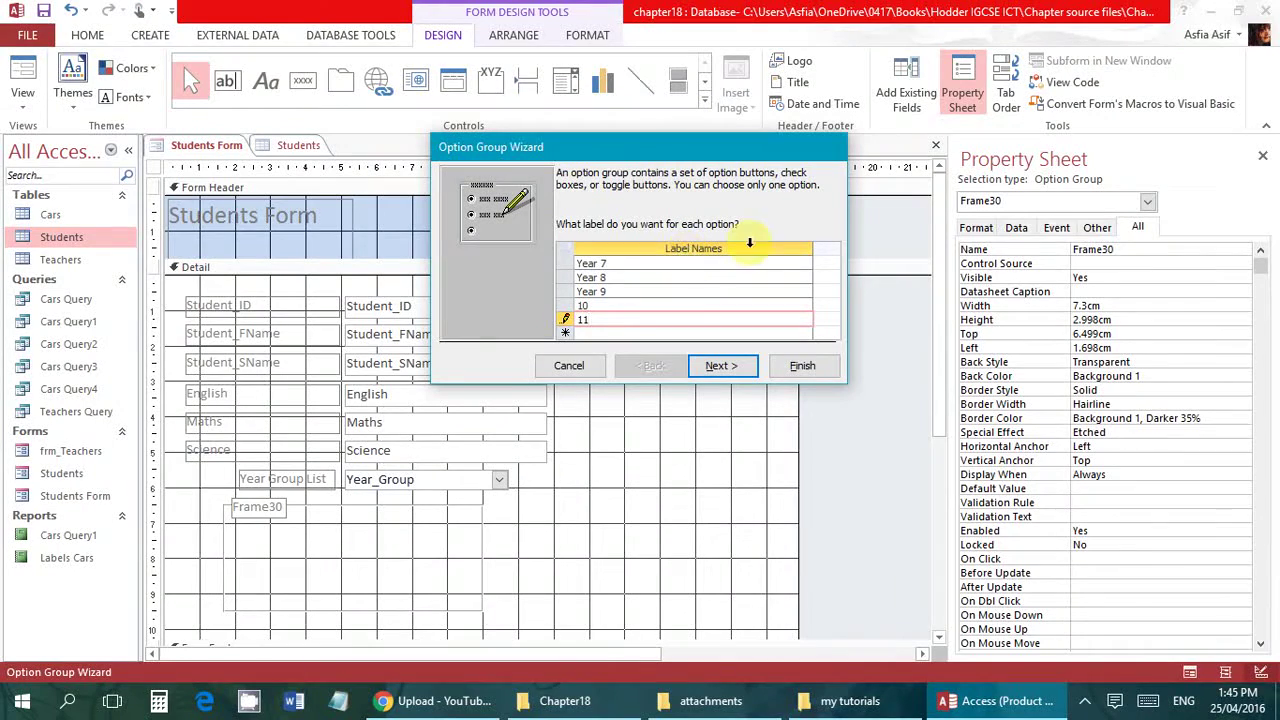
drag(812, 241, 677, 246)
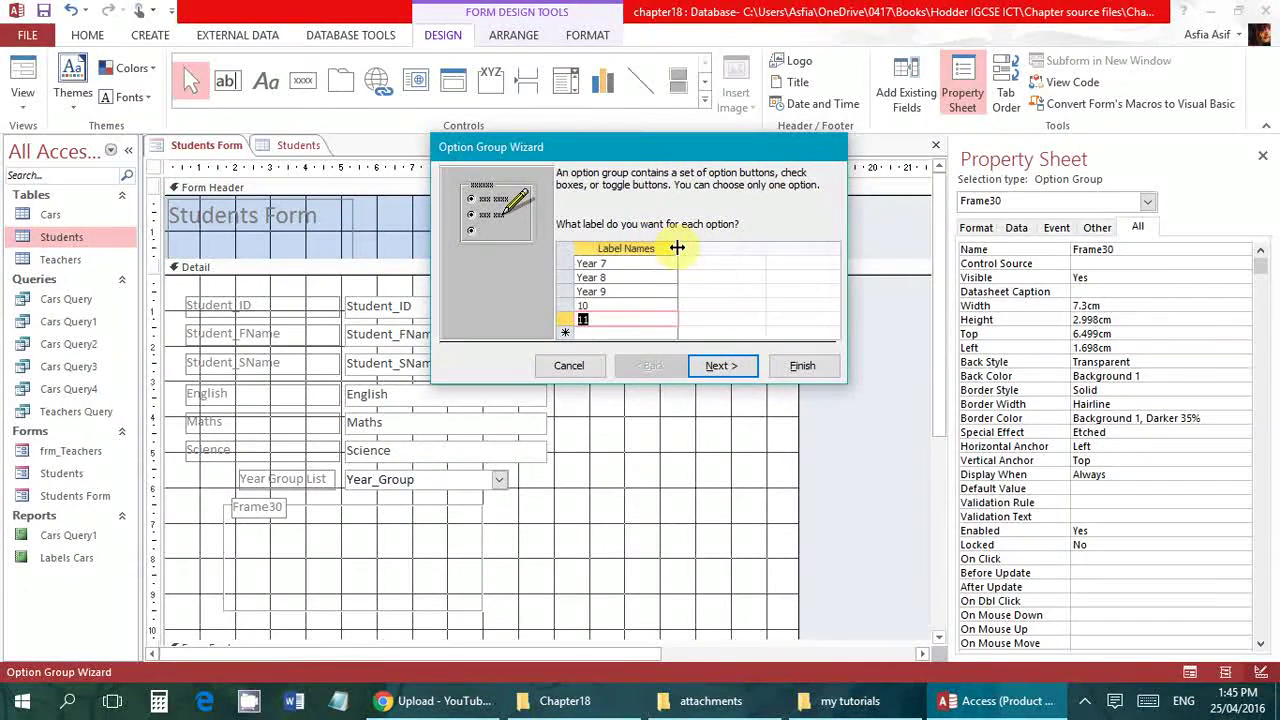
click(720, 366)
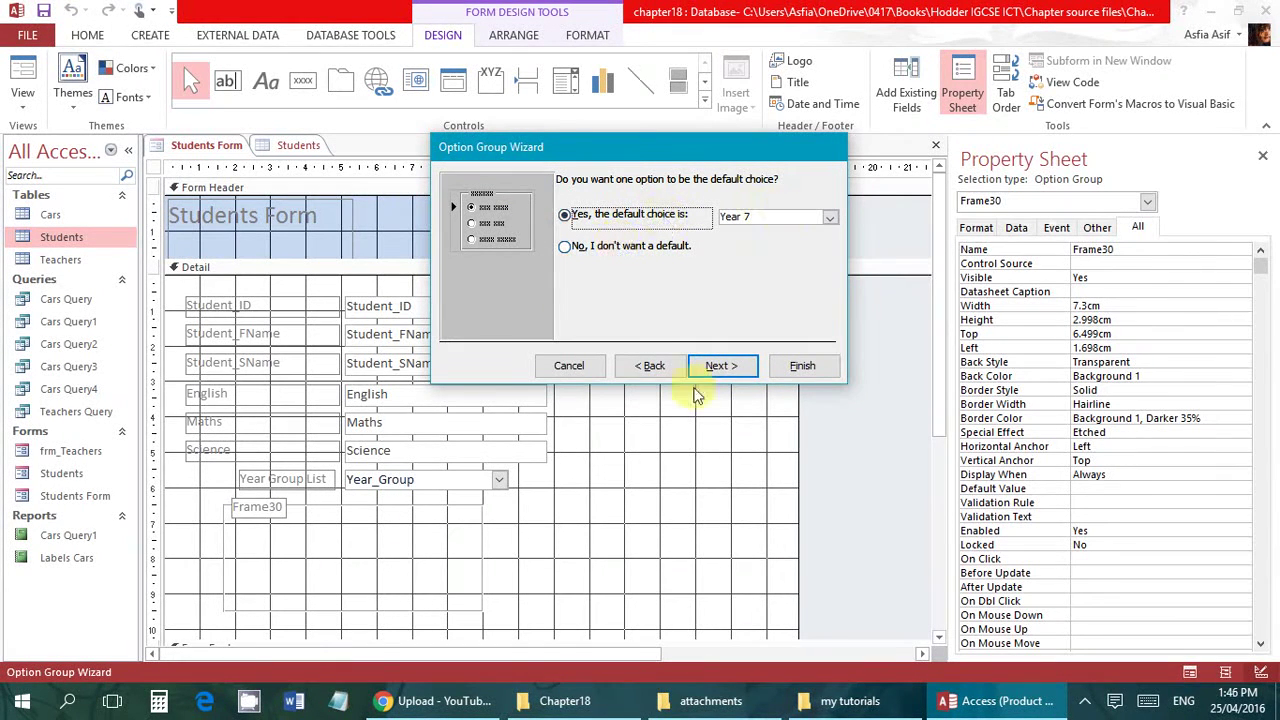
Step: Give Year 7 and Year 8 the option values 7 and 8
click(735, 368)
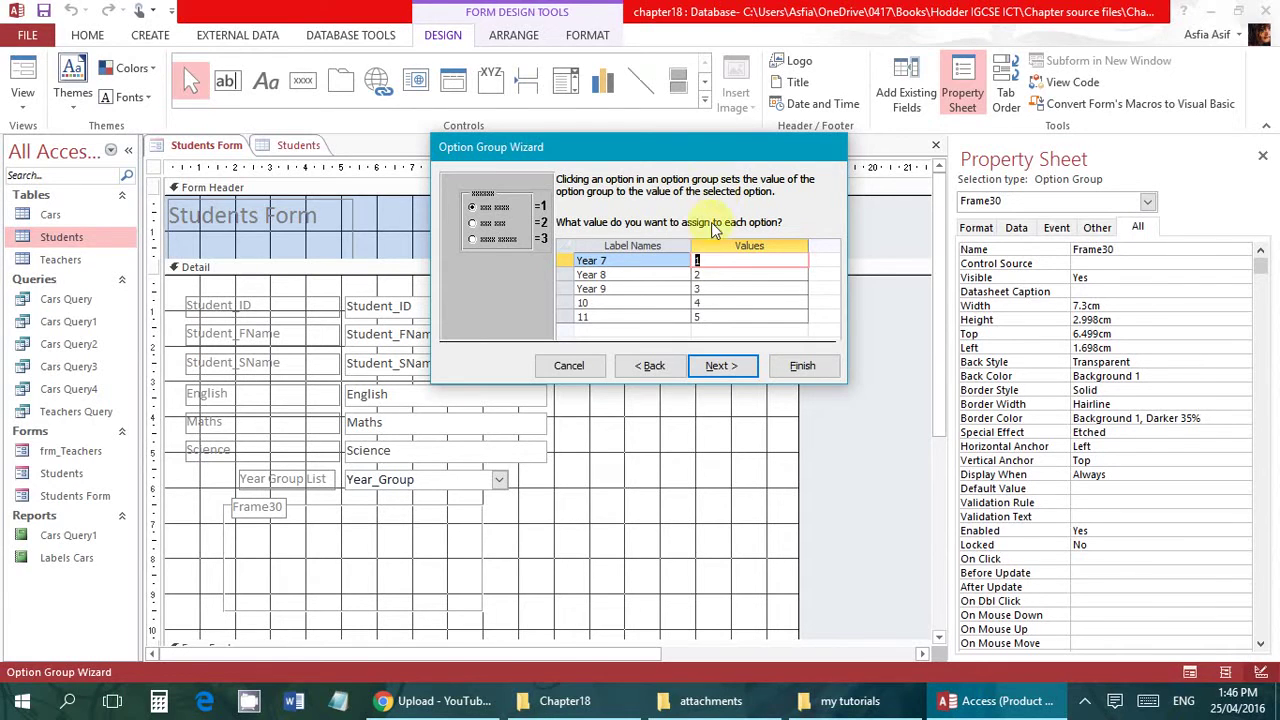
click(741, 262)
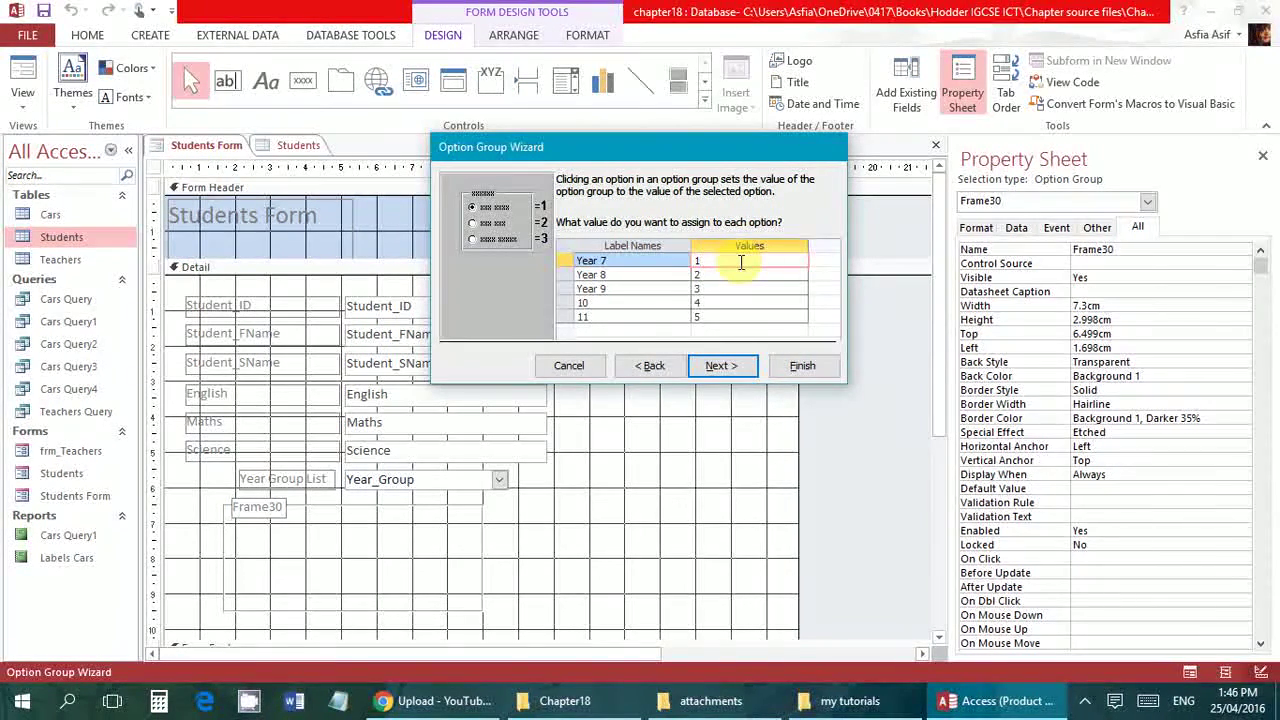
key(BackSpace)
text(7)
key(Down)
text(8)
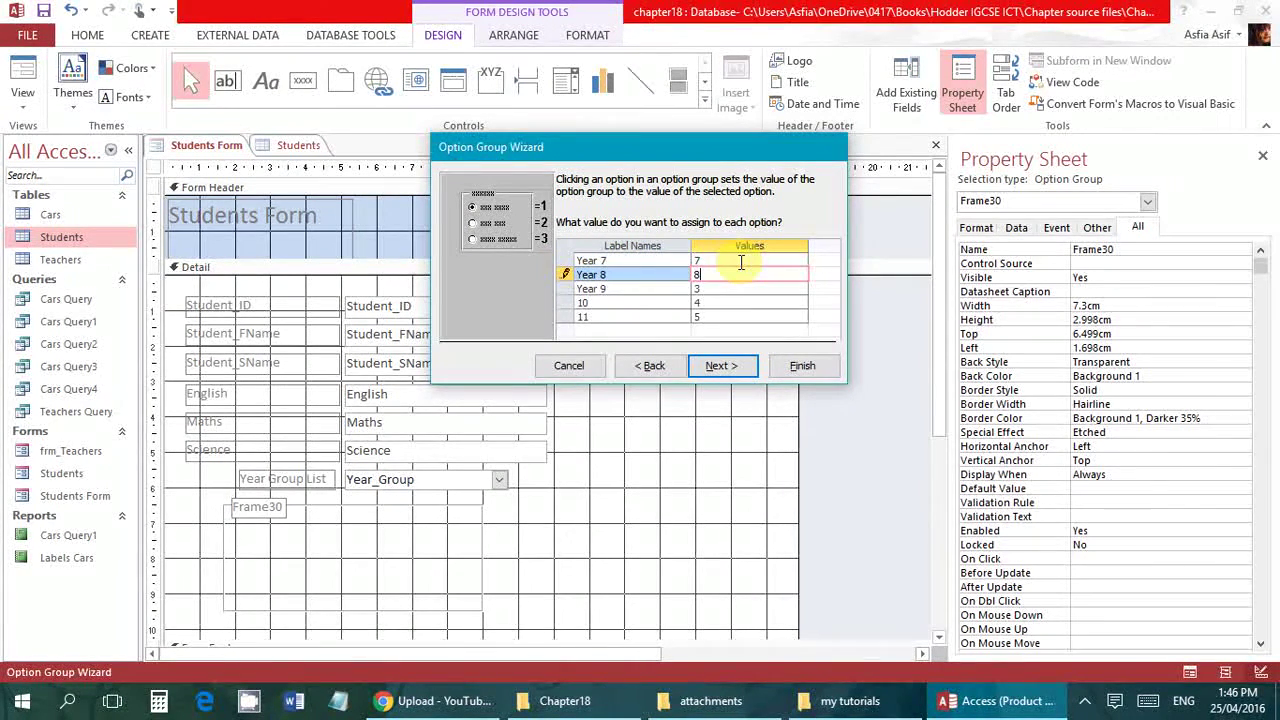
key(Down)
Step: Give Year 9, 10 and 11 the option values 9, 10 and 11
text(9)
key(Down)
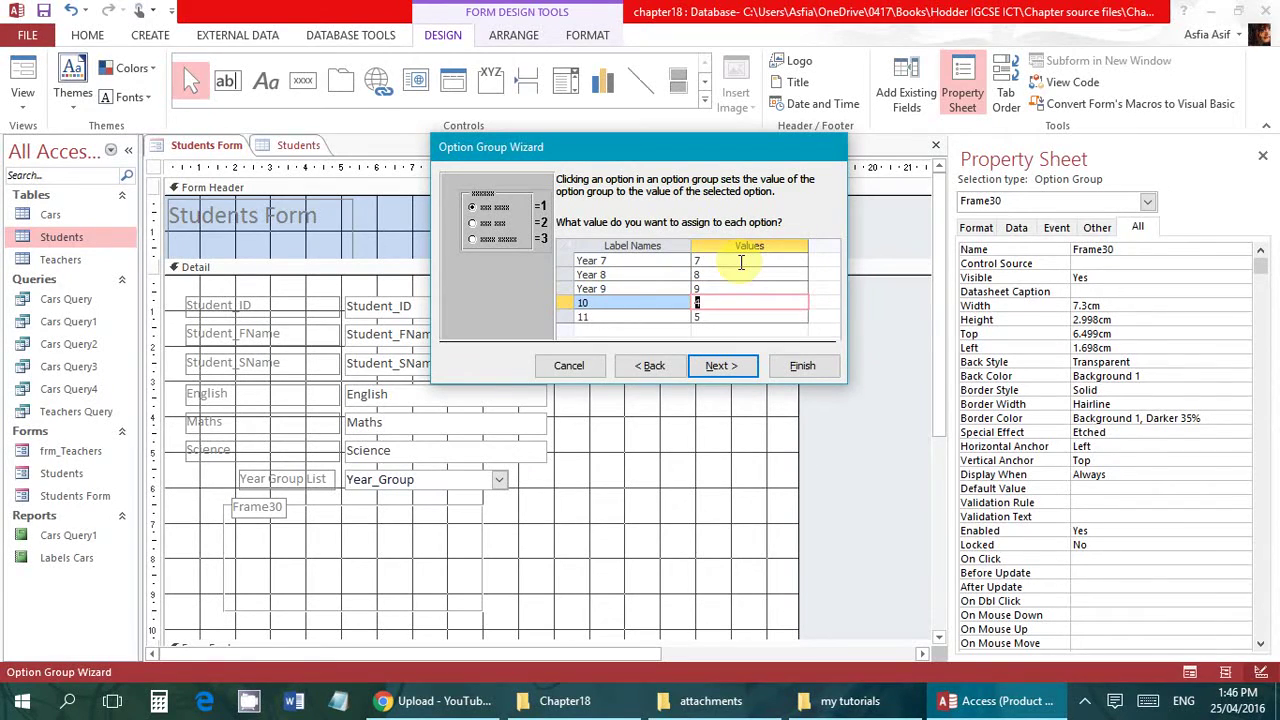
text(10)
key(Down)
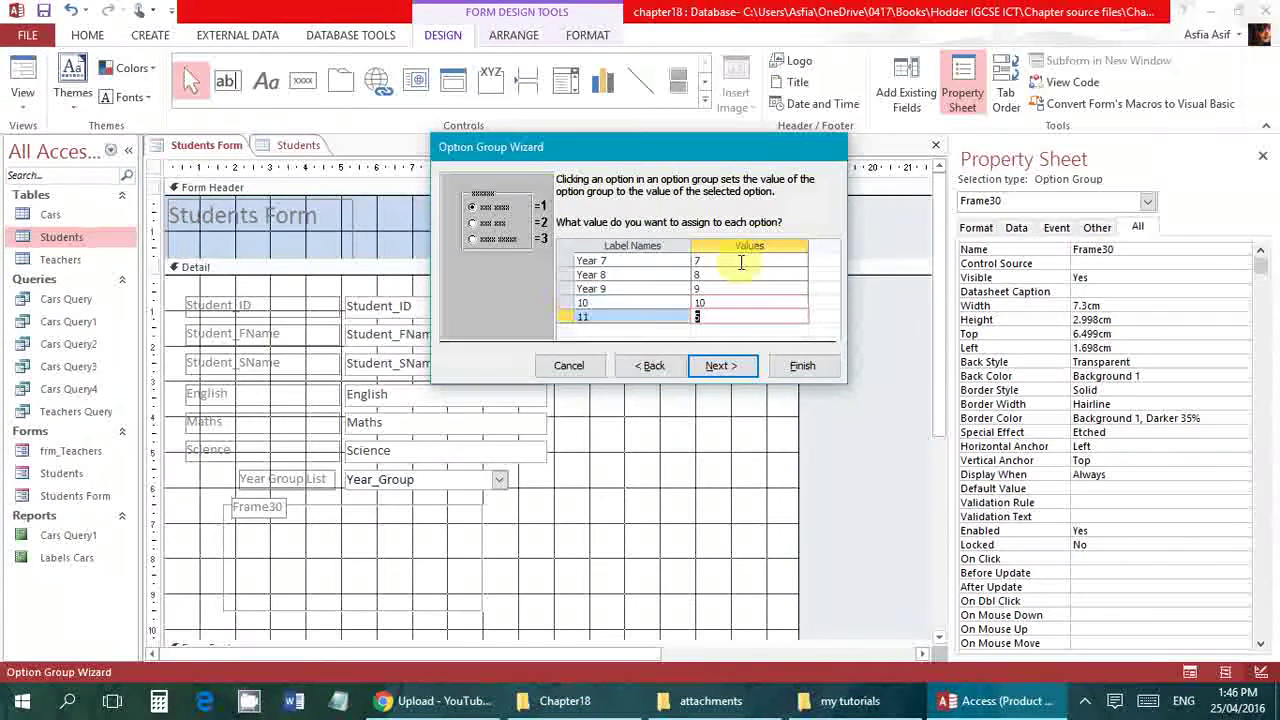
text(11)
key(Down)
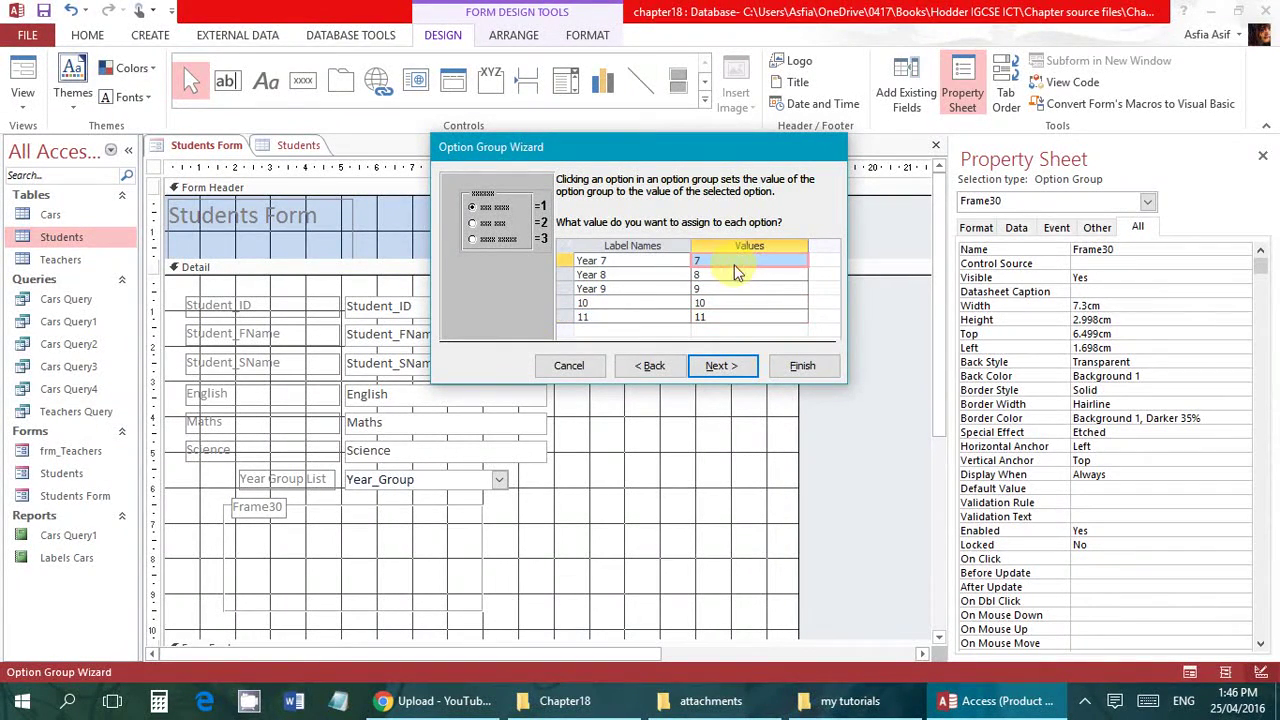
click(727, 275)
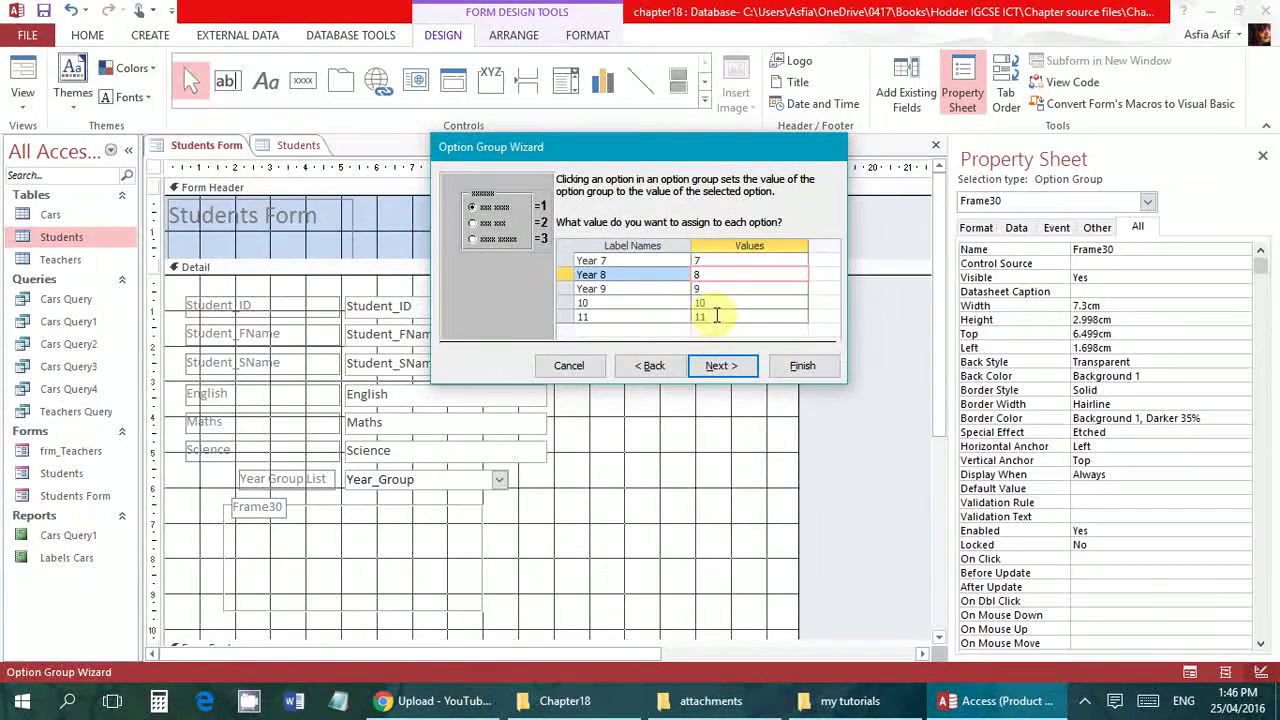
Step: Review the five option values and advance to the value-storage choice
click(716, 316)
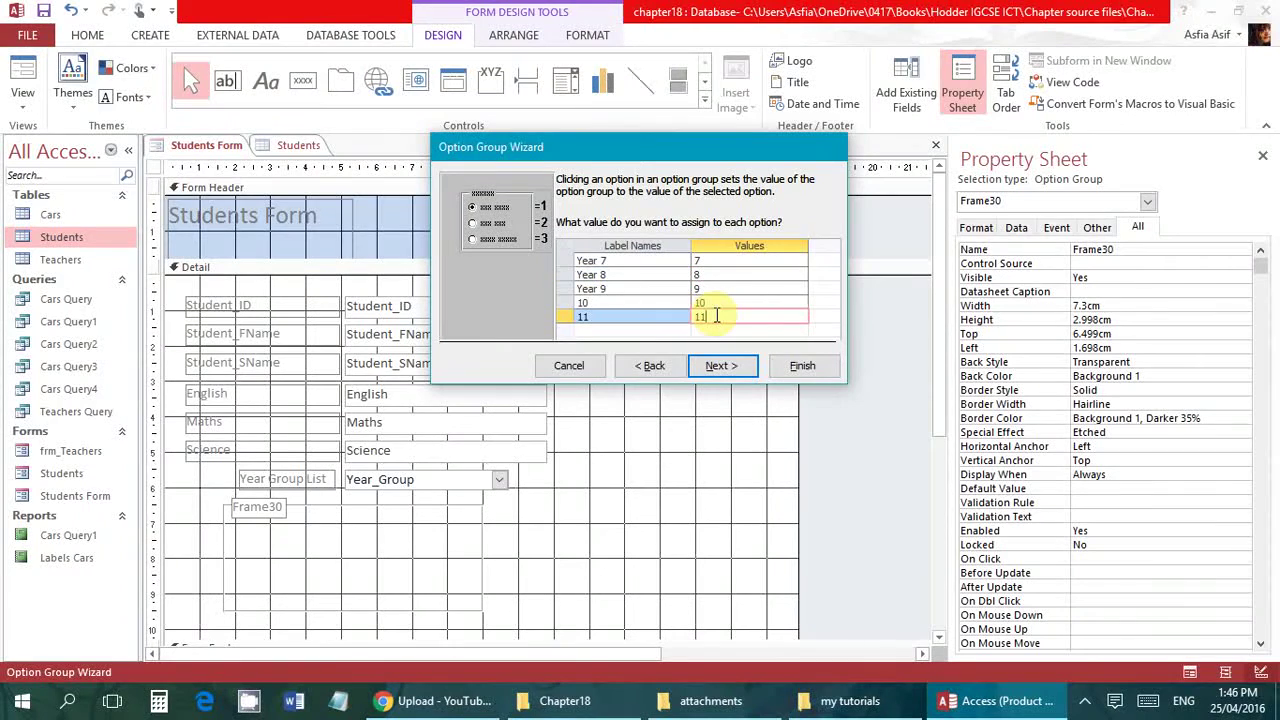
click(707, 261)
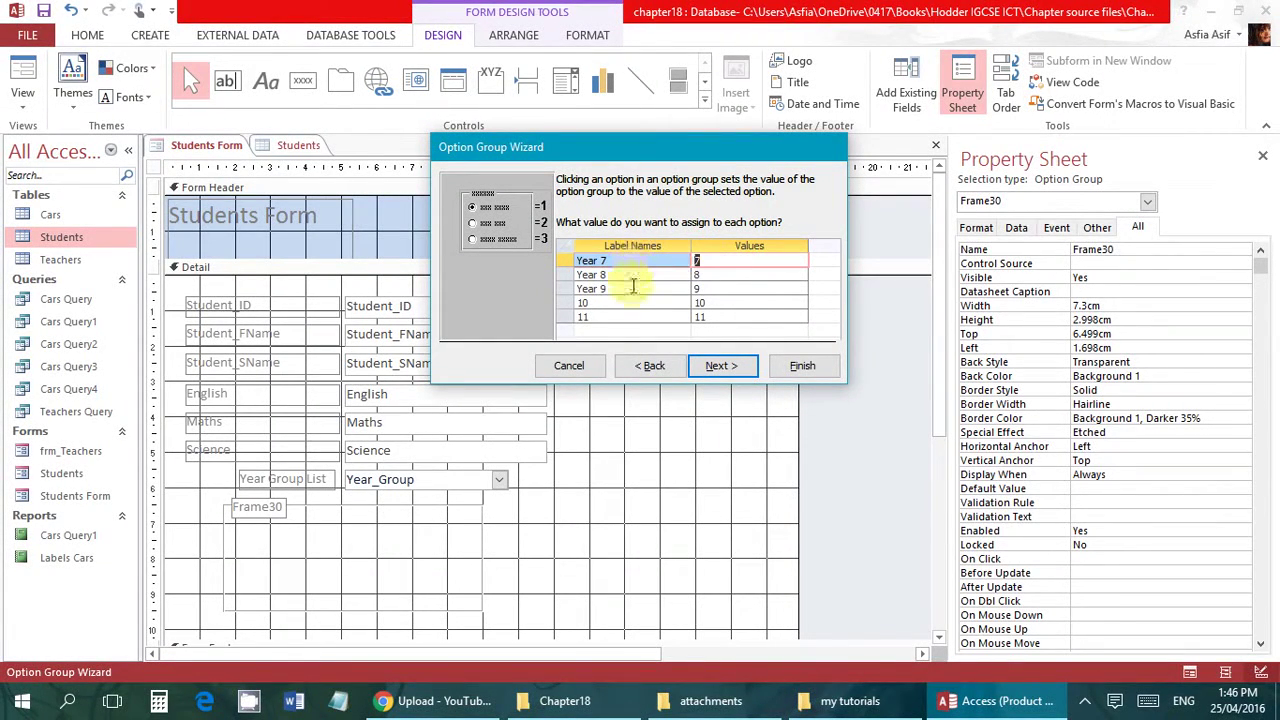
key(Down)
key(Down)
key(Down)
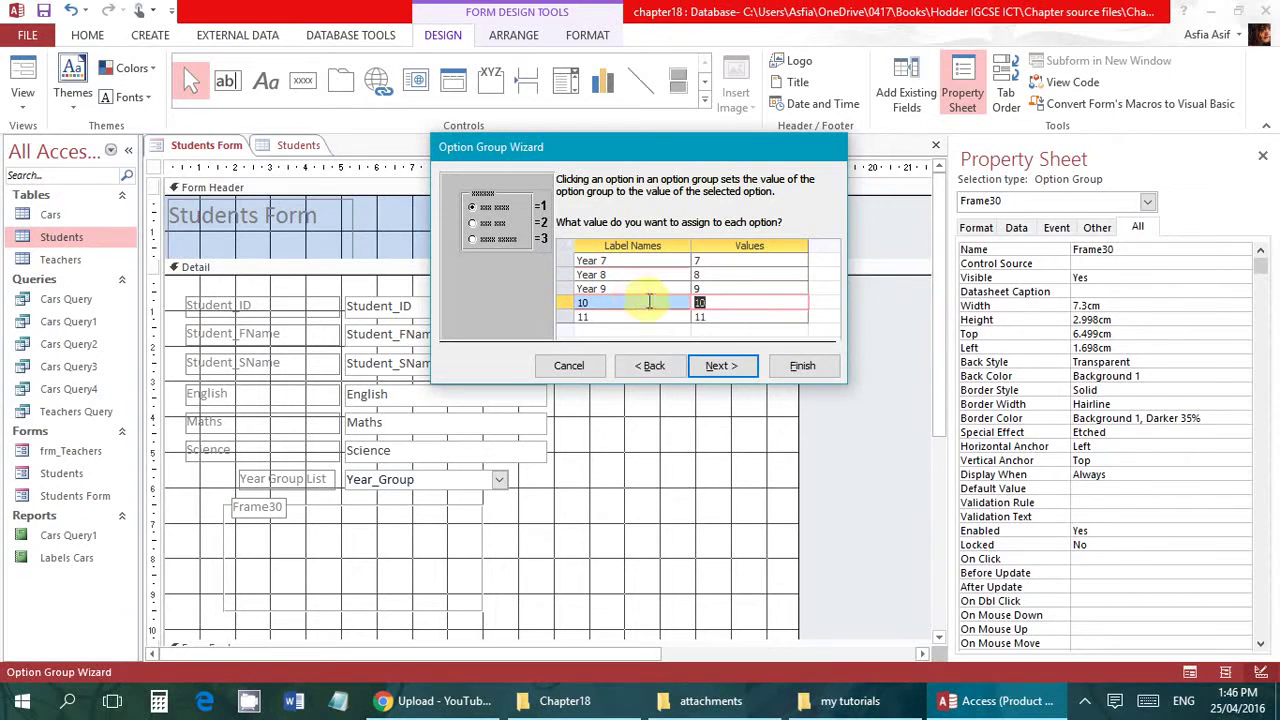
click(706, 302)
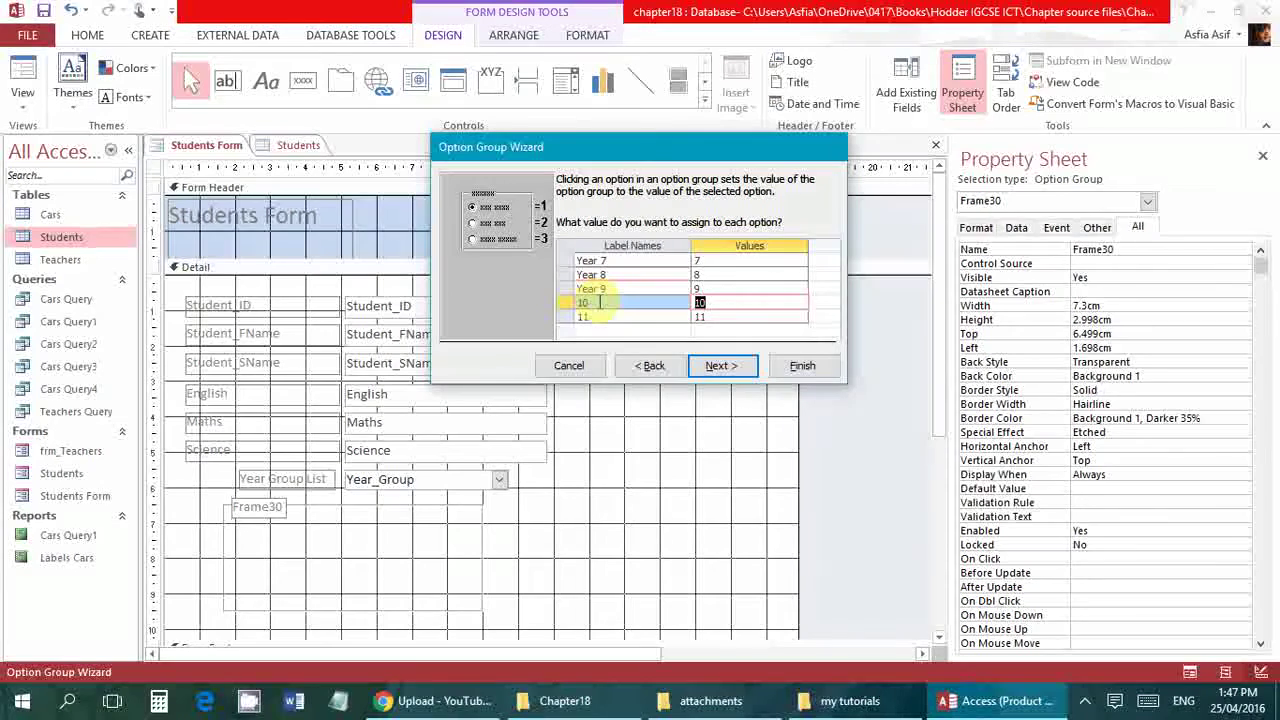
click(740, 260)
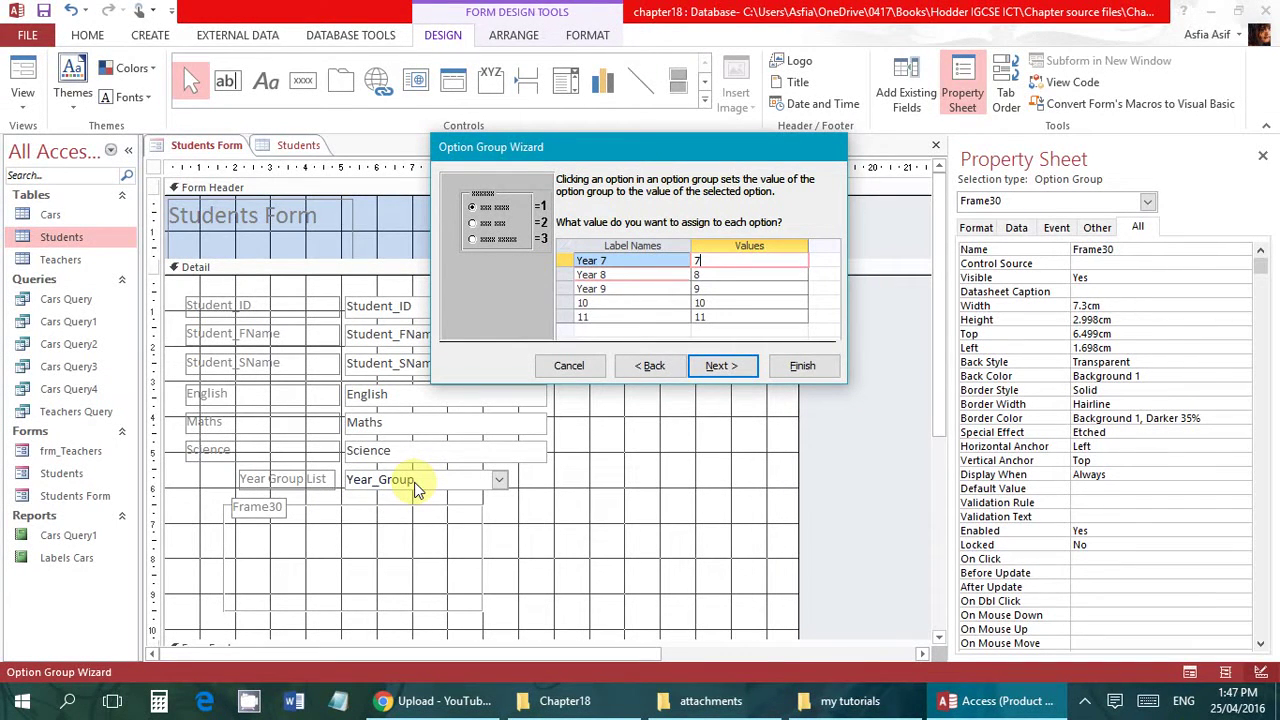
click(735, 317)
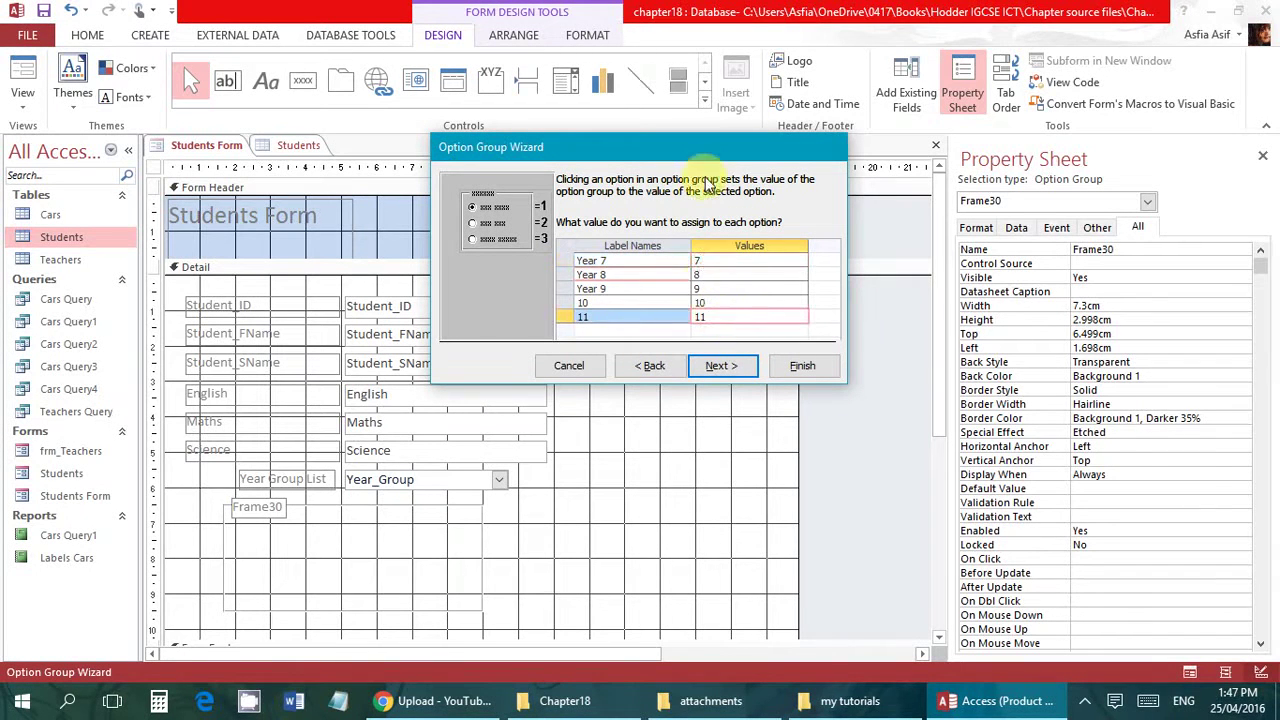
click(726, 367)
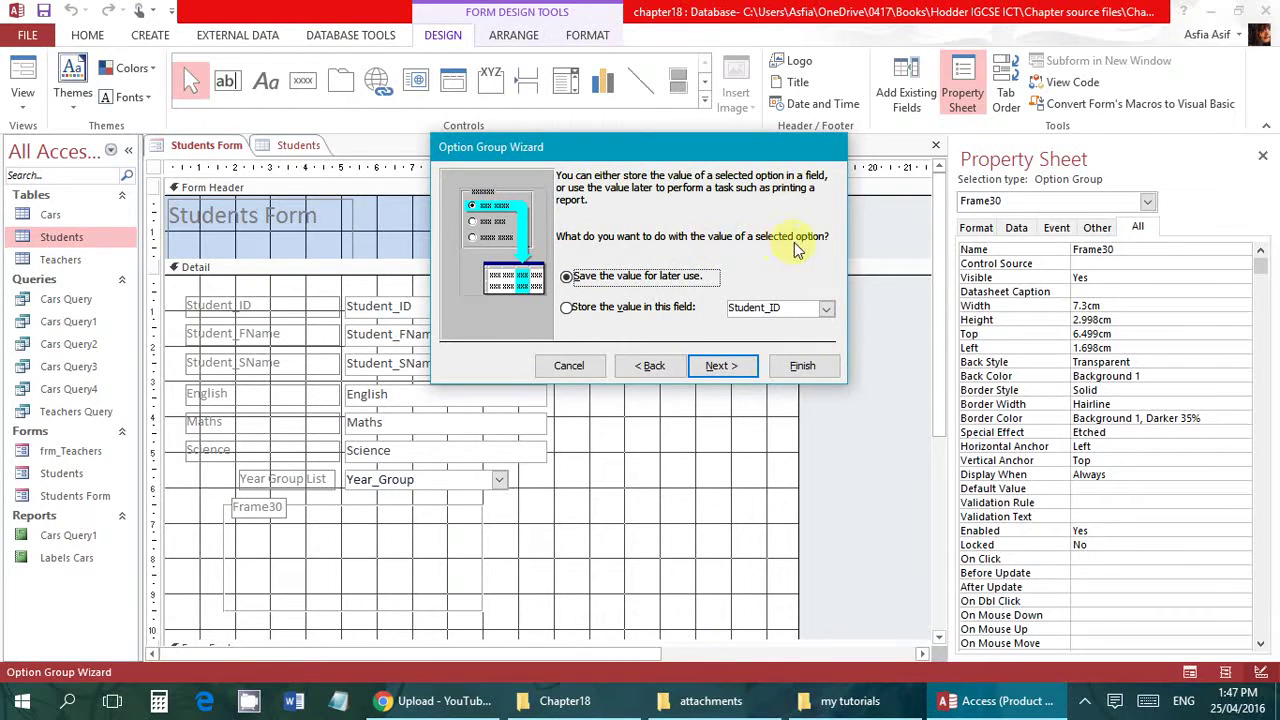
Step: Store the option group's chosen value in the Year_Group field
click(668, 307)
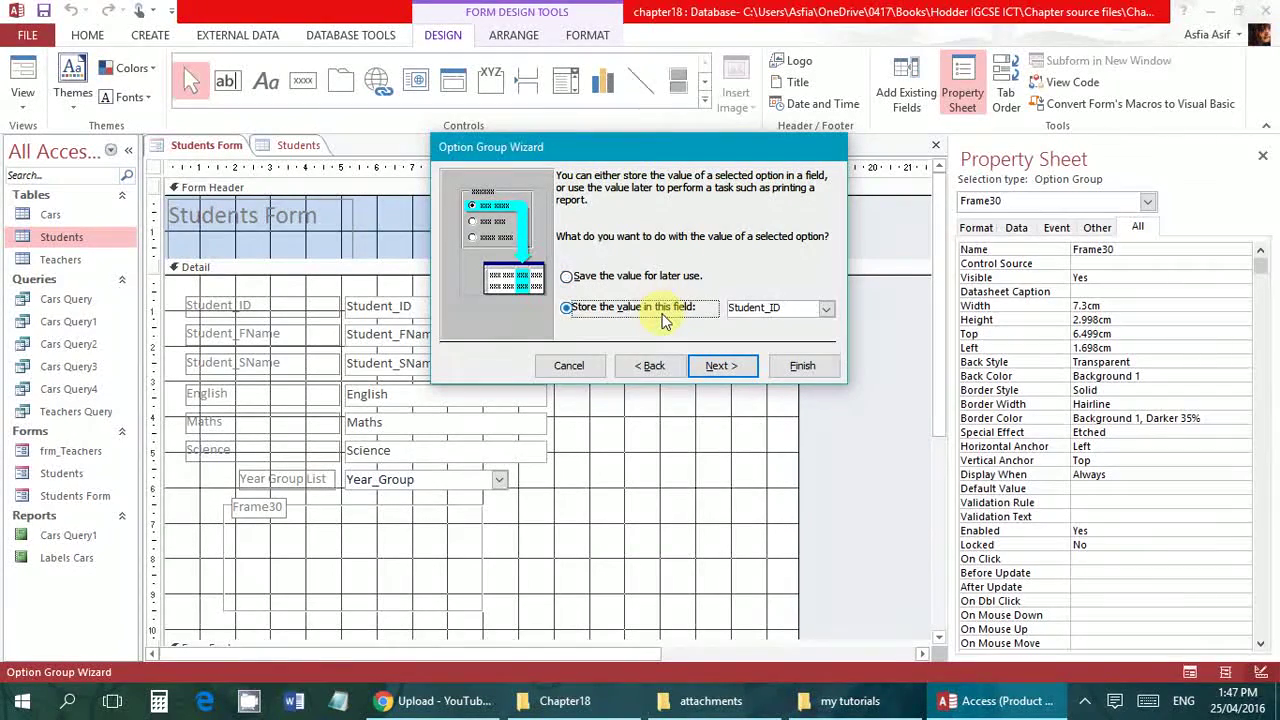
click(827, 311)
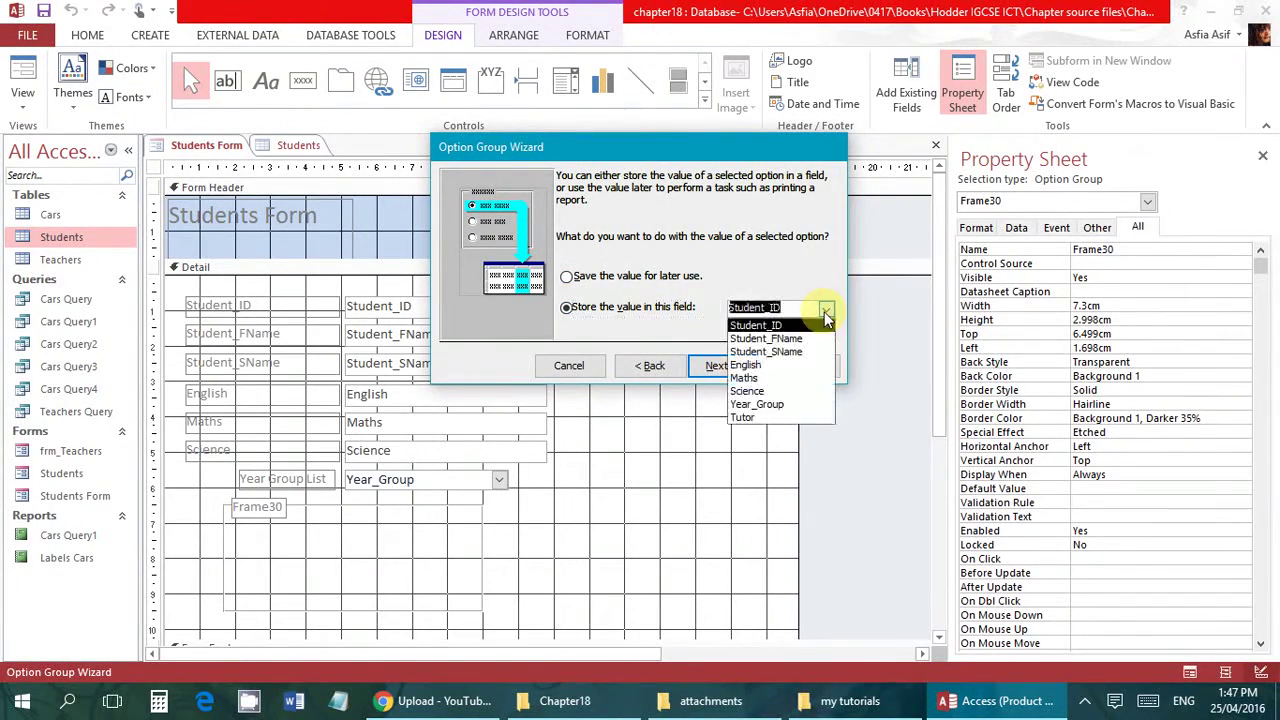
click(779, 407)
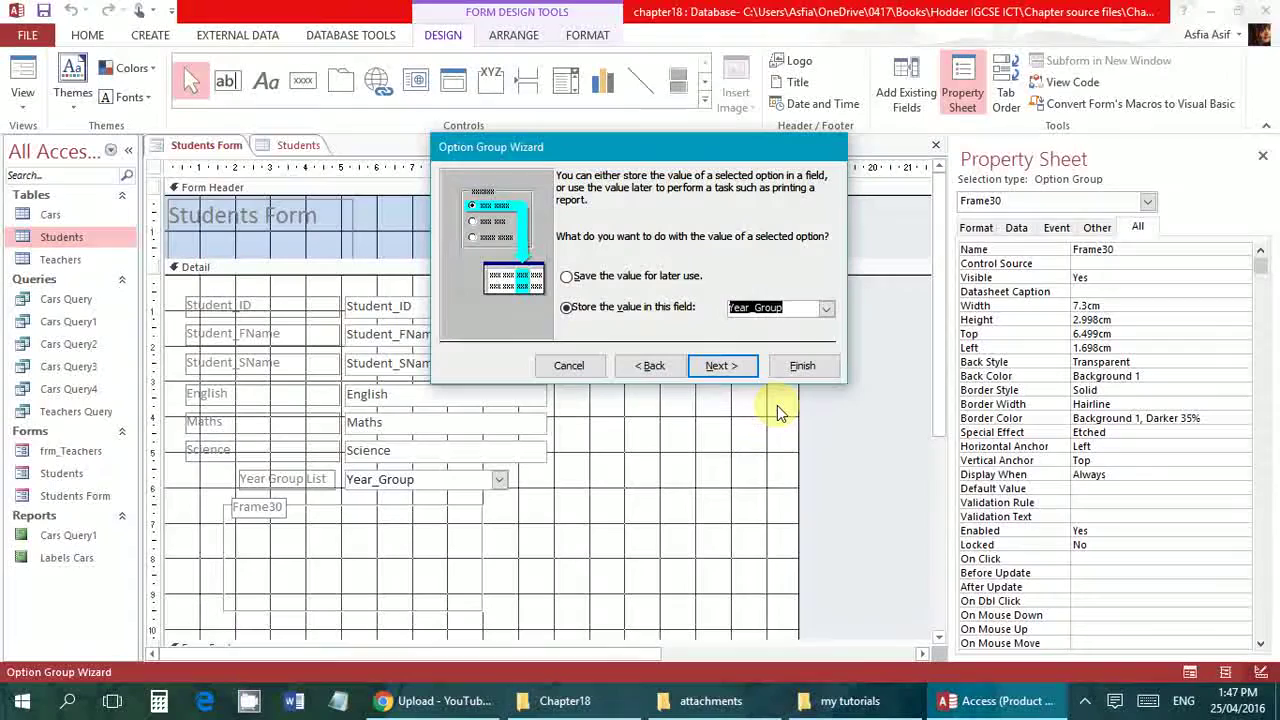
click(799, 307)
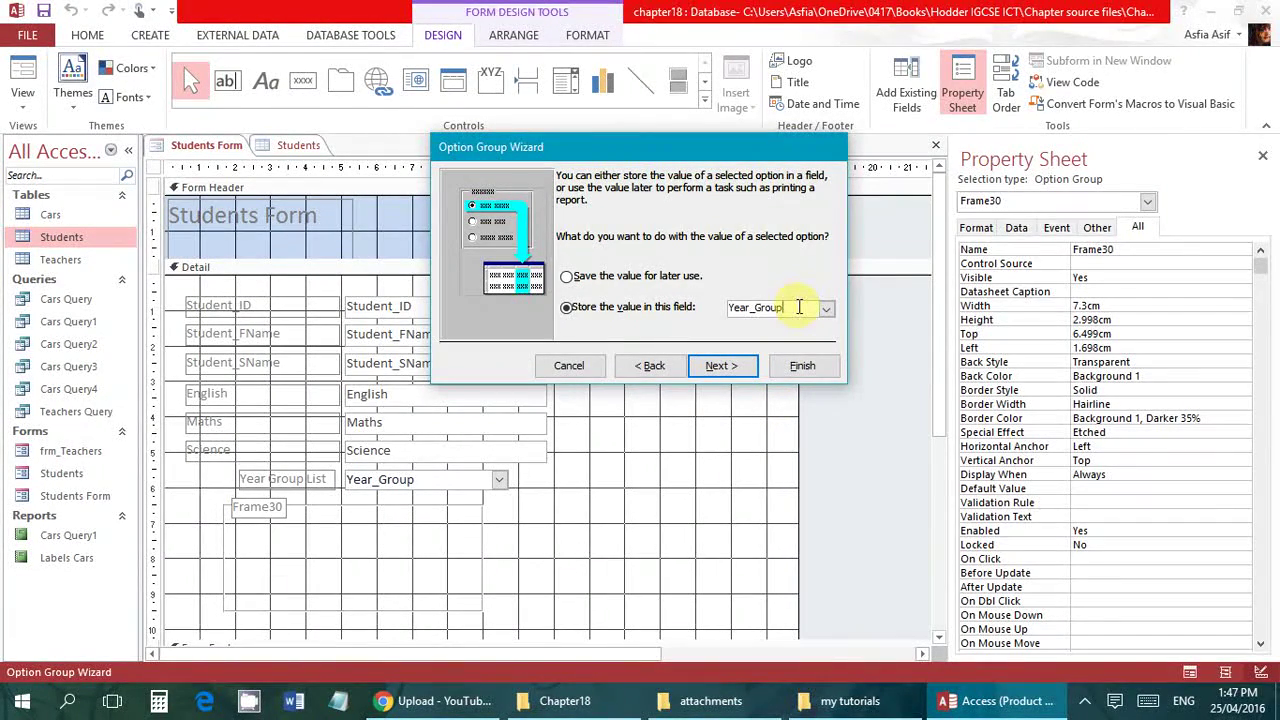
Step: Keep option buttons, caption the group 'Year Group Options', and widen its frame
click(722, 366)
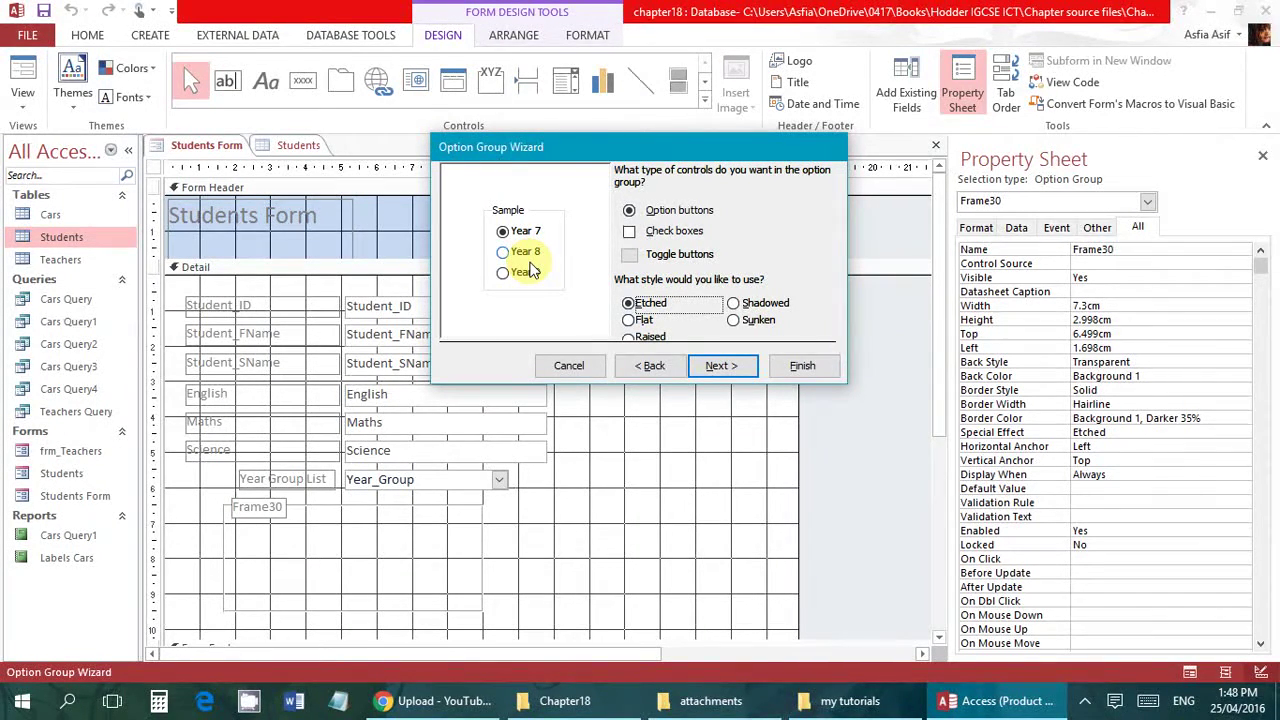
click(718, 366)
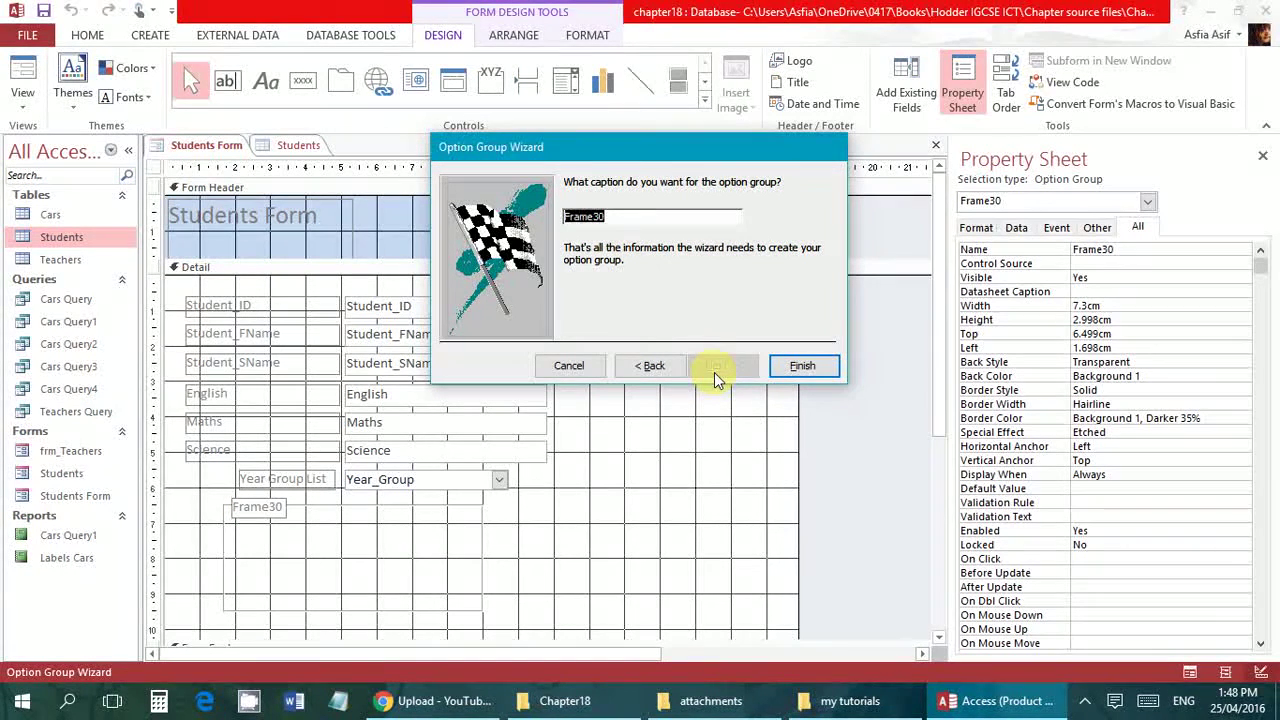
text(Year Group Options)
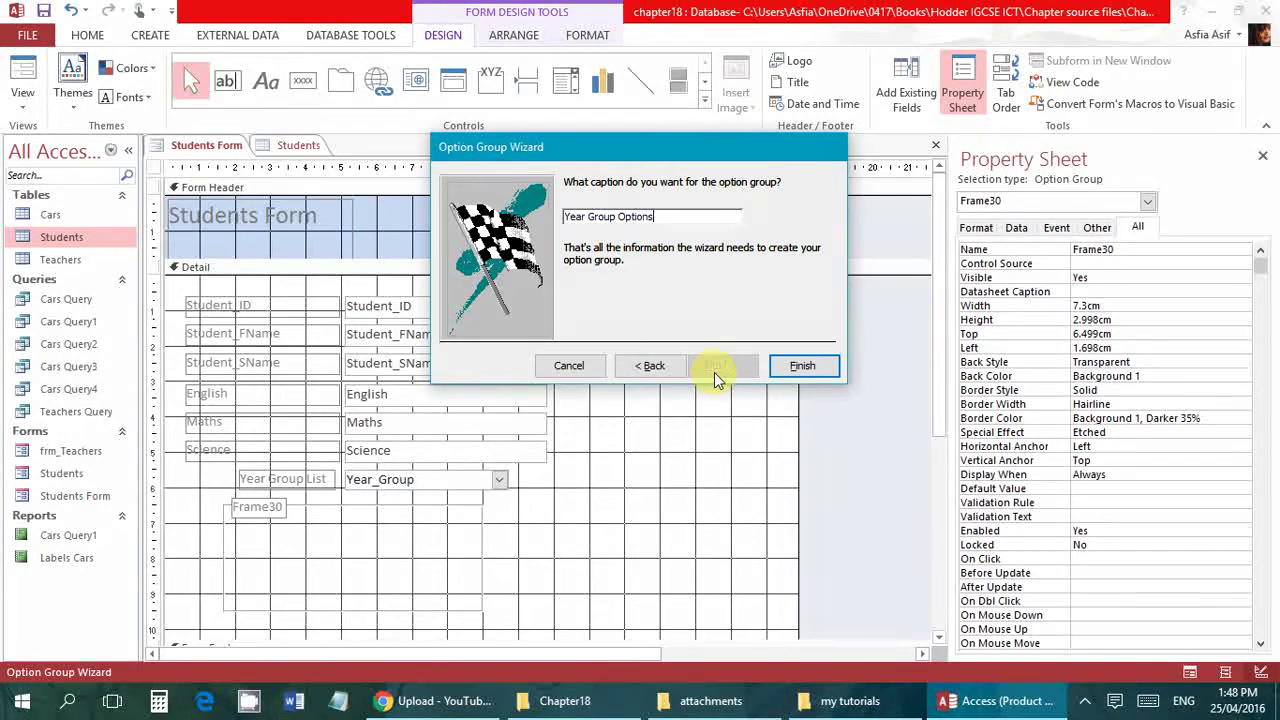
key(Return)
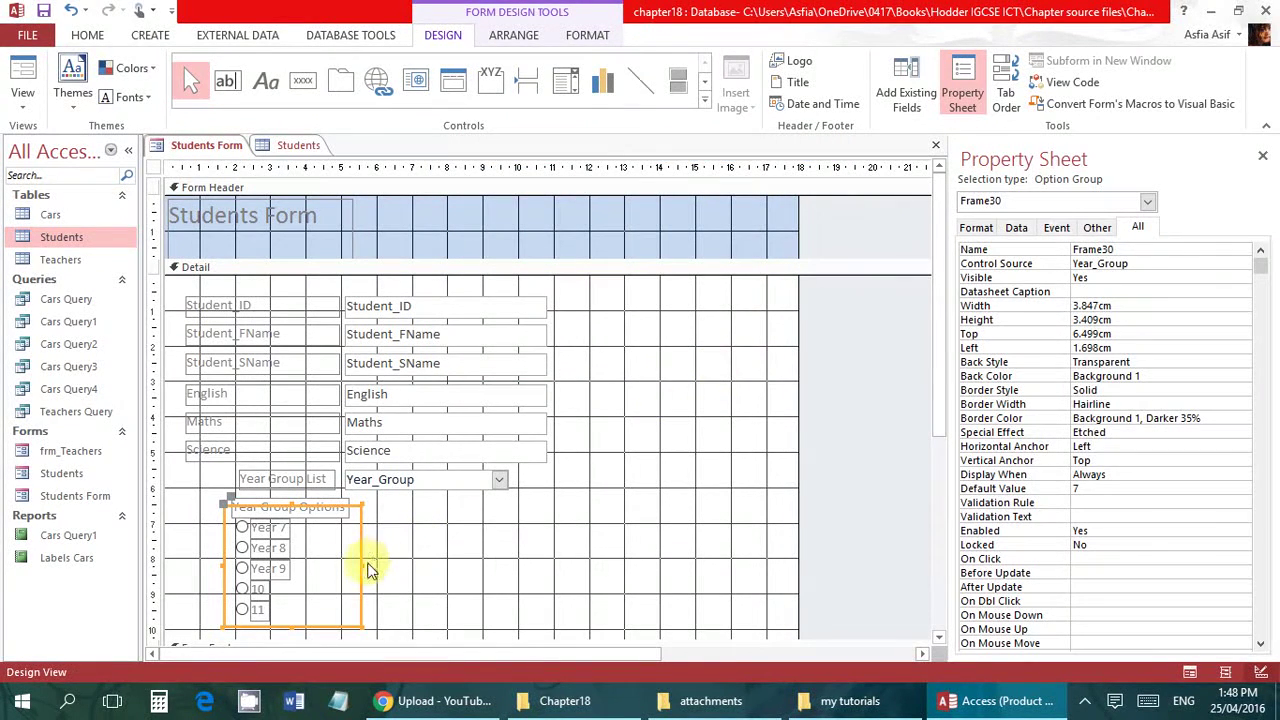
drag(357, 560, 471, 560)
Step: Move options 10 and 11 beside Year 7 and shrink the group frame
drag(305, 582, 355, 560)
click(468, 625)
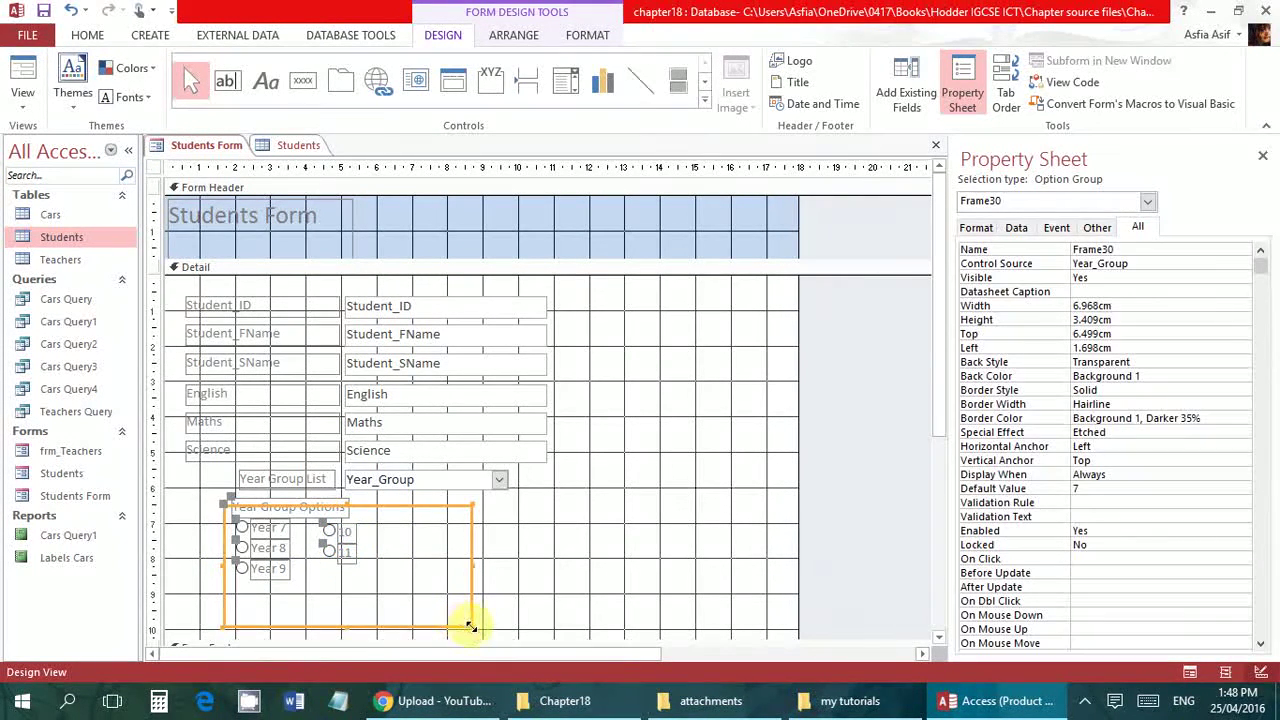
drag(470, 626, 424, 589)
click(530, 572)
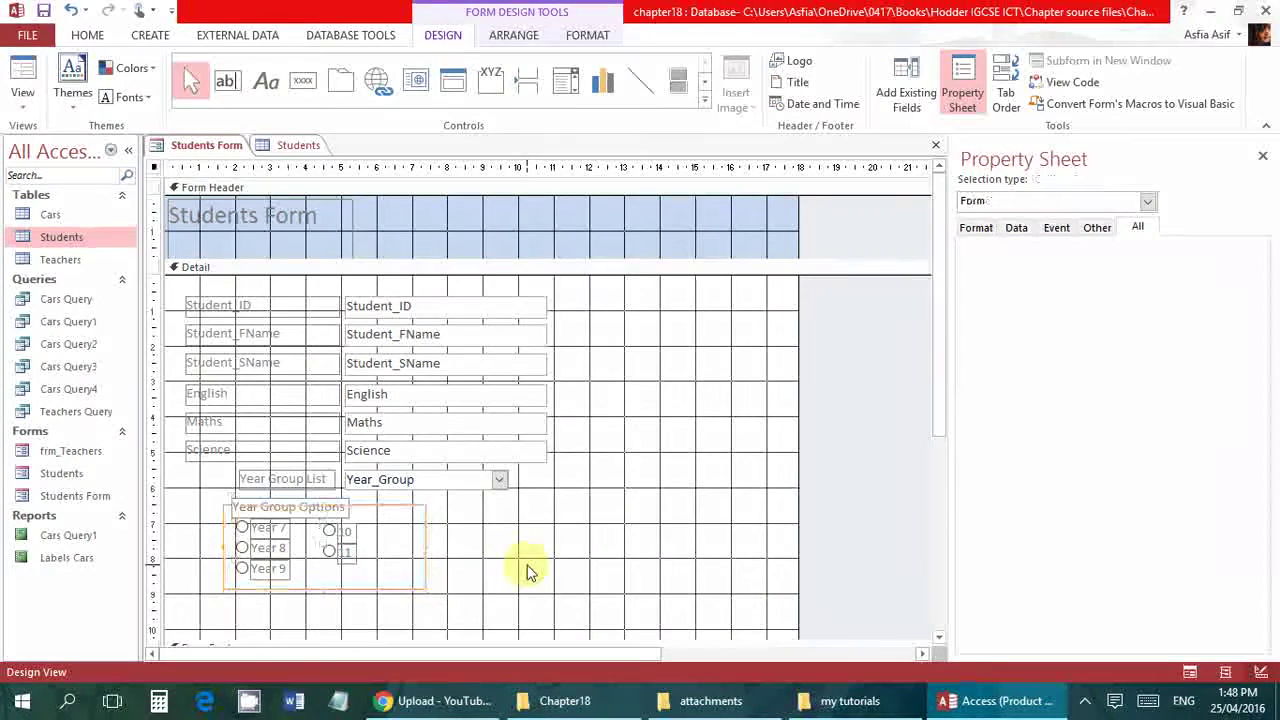
Step: Switch the Students Form to Form View
right_click(222, 150)
click(222, 152)
right_click(222, 152)
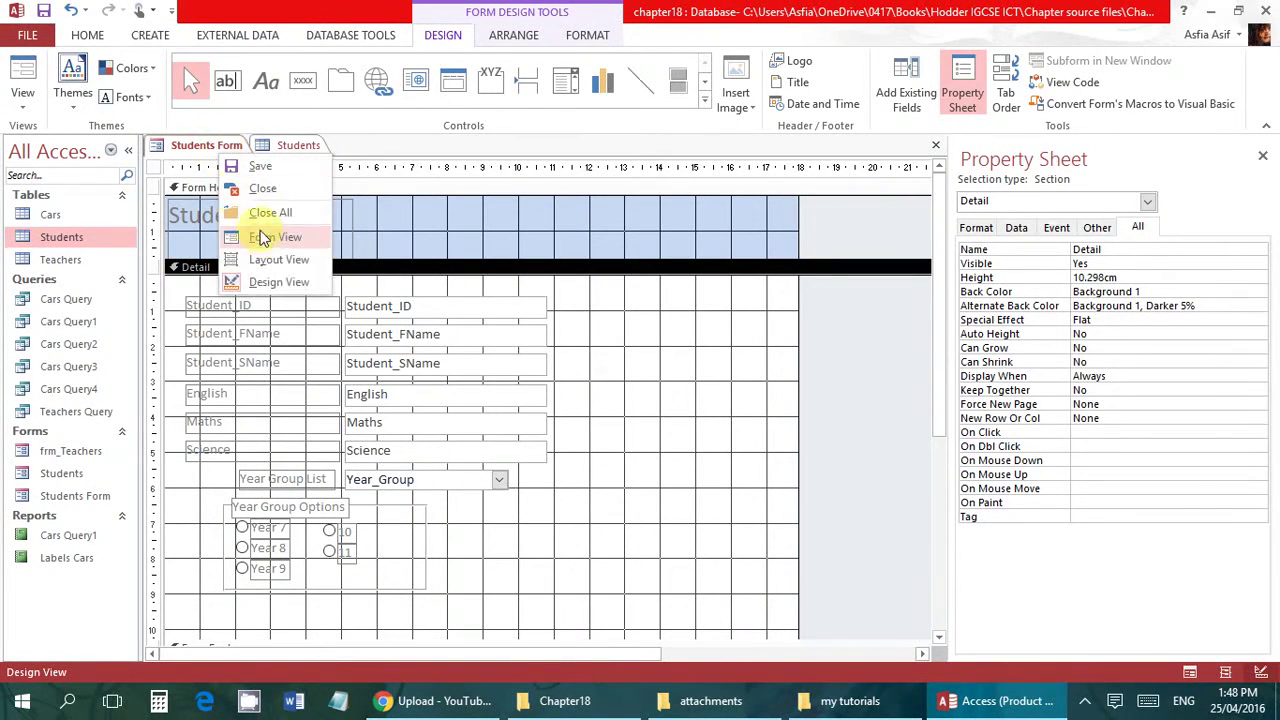
click(265, 237)
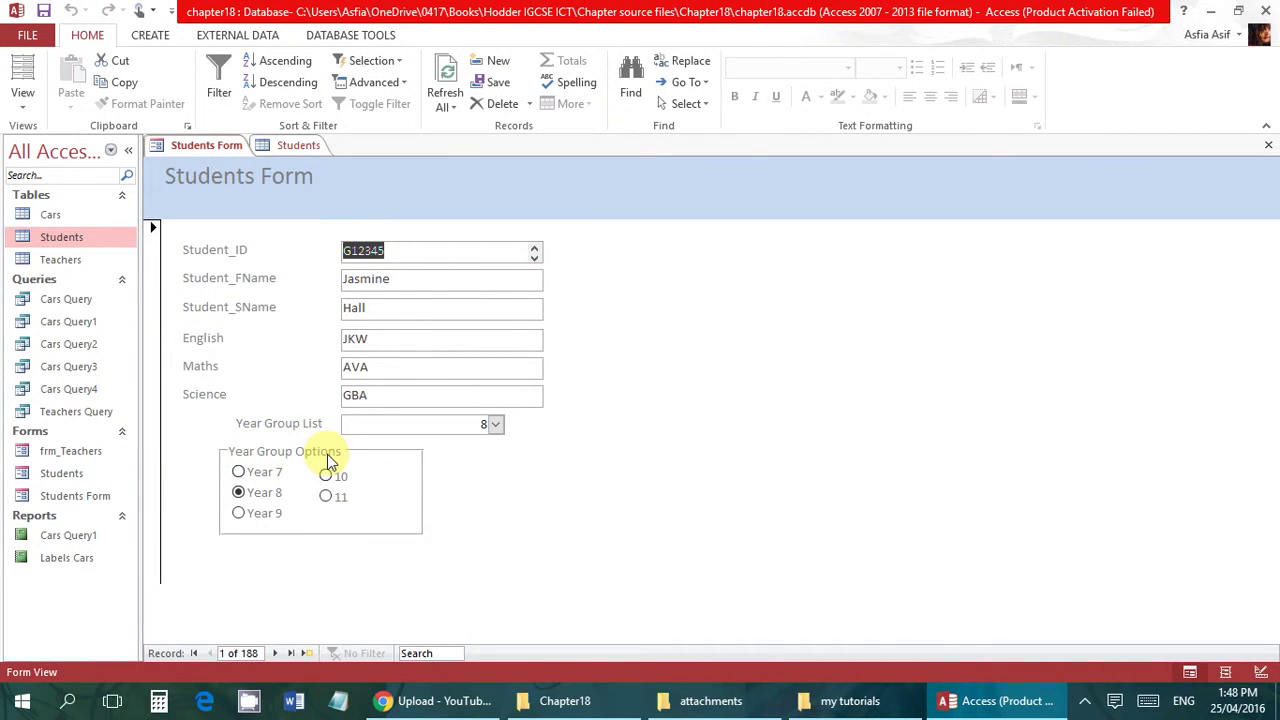
Step: Check the table's Year_Group values, then set record 1's year group to Year 9 using the option buttons
click(288, 145)
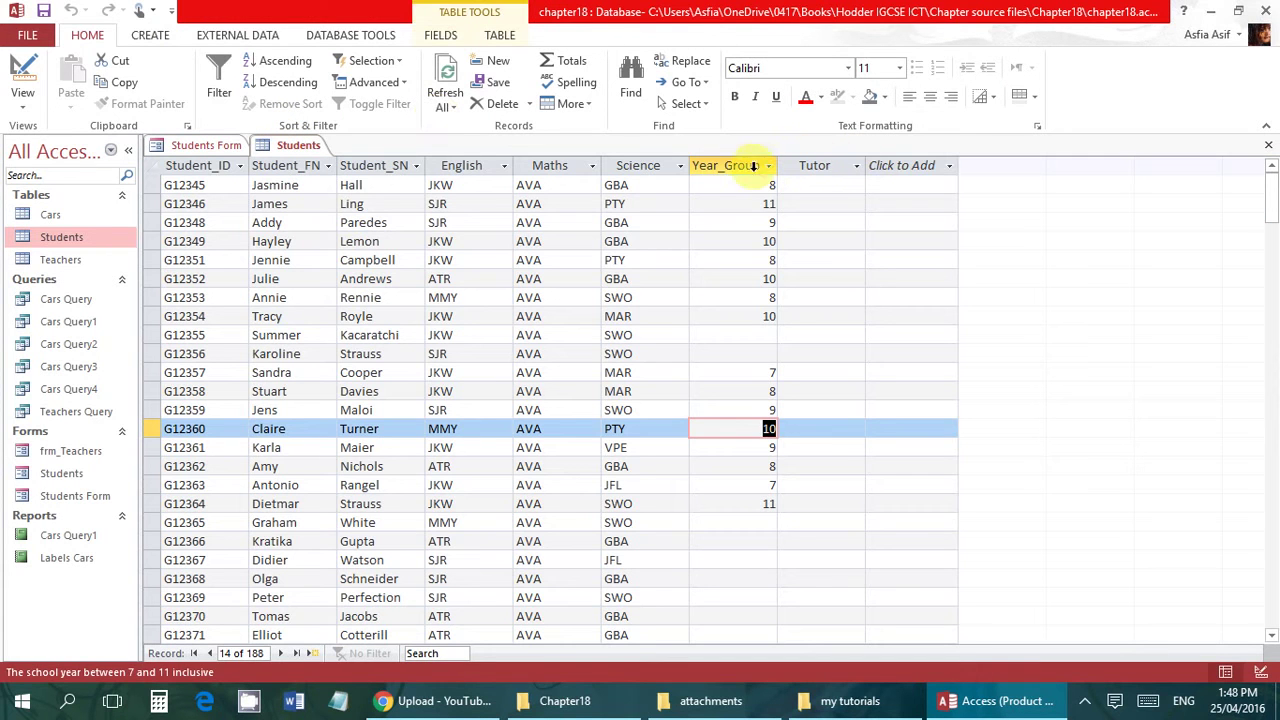
click(221, 143)
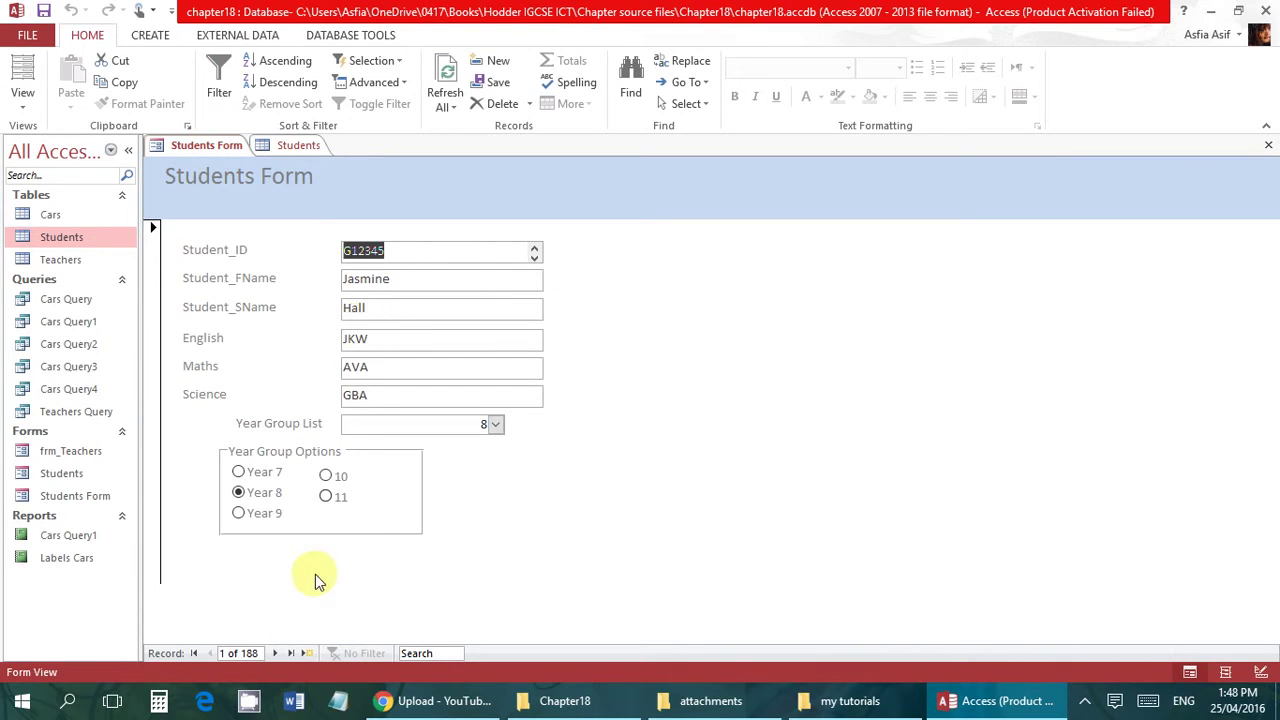
click(238, 513)
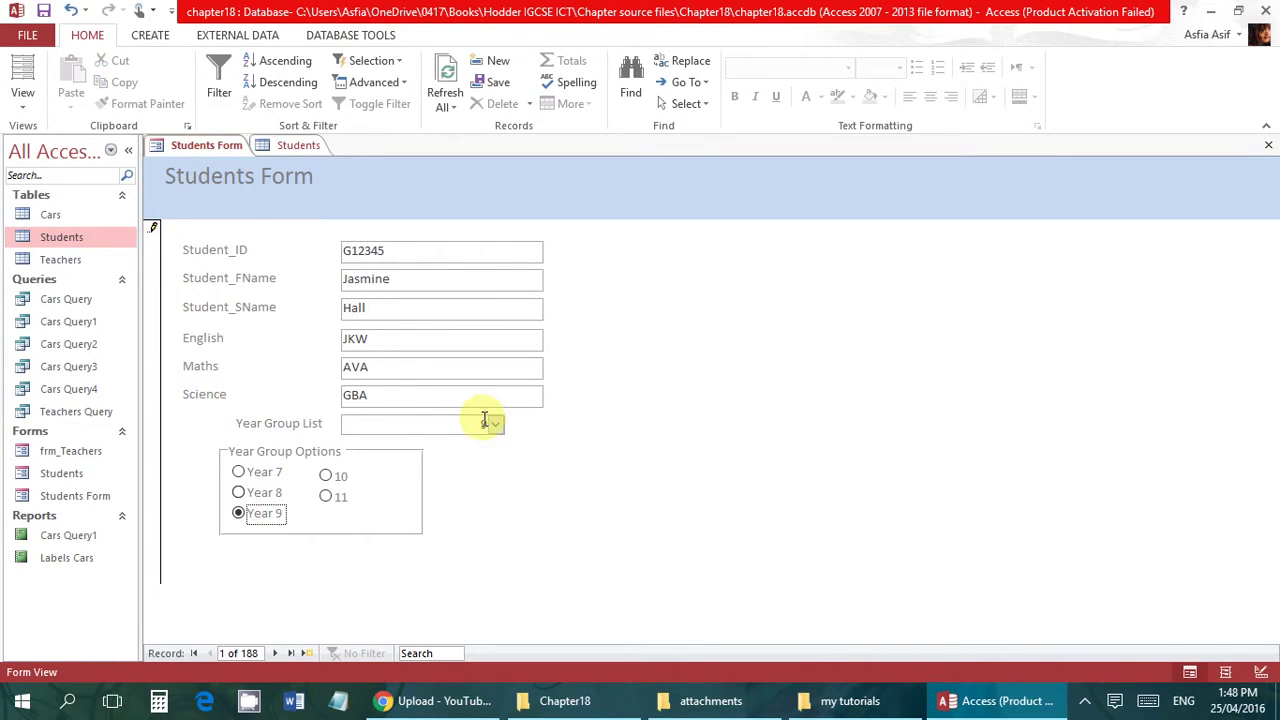
click(330, 498)
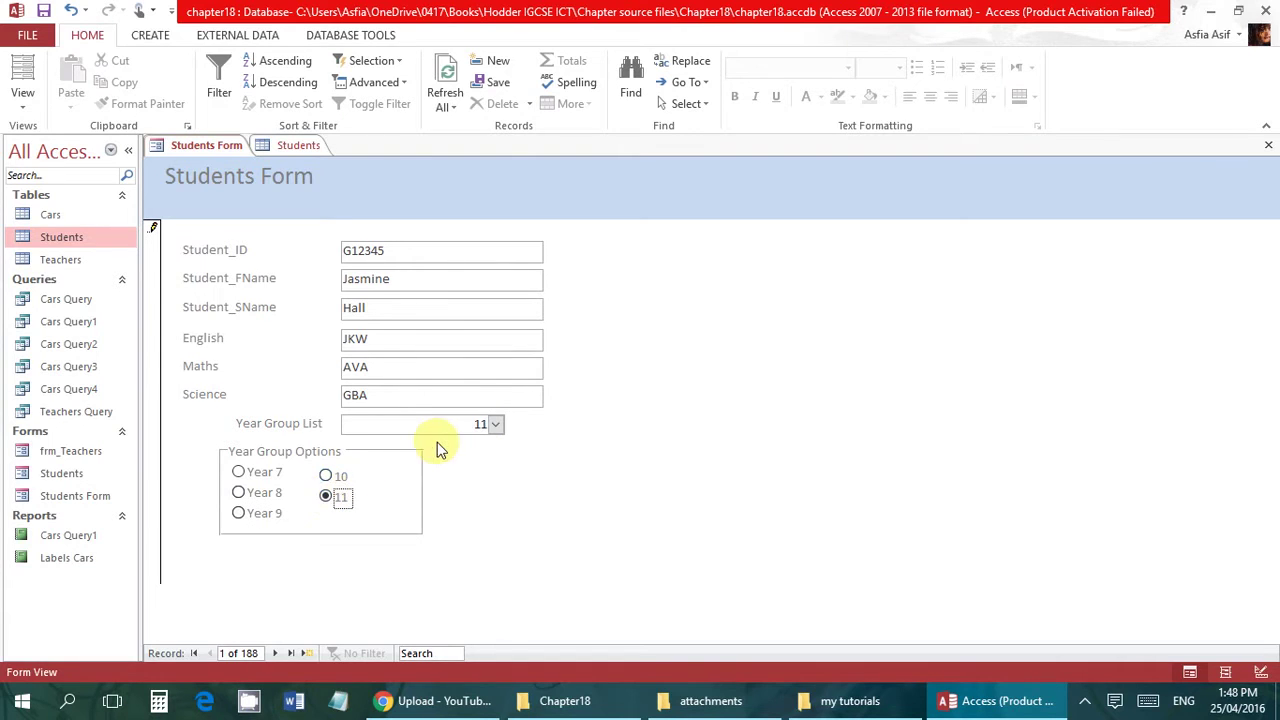
click(327, 476)
click(240, 473)
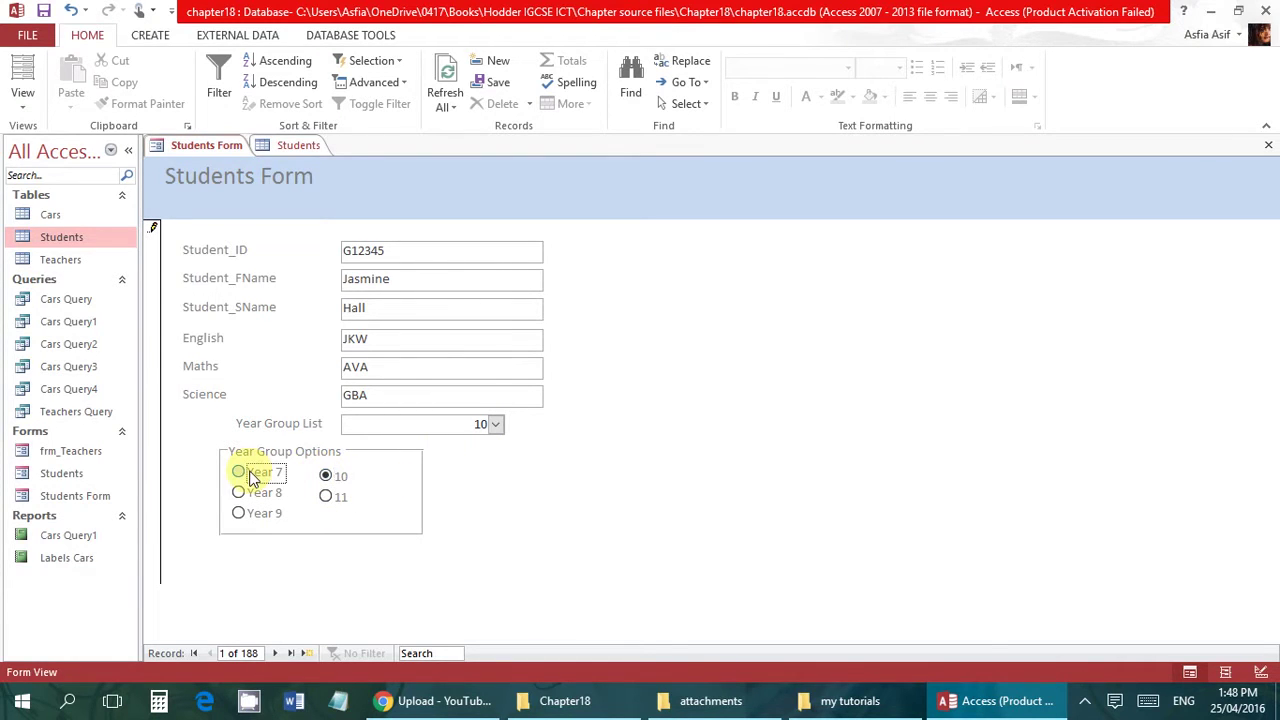
click(240, 493)
click(240, 513)
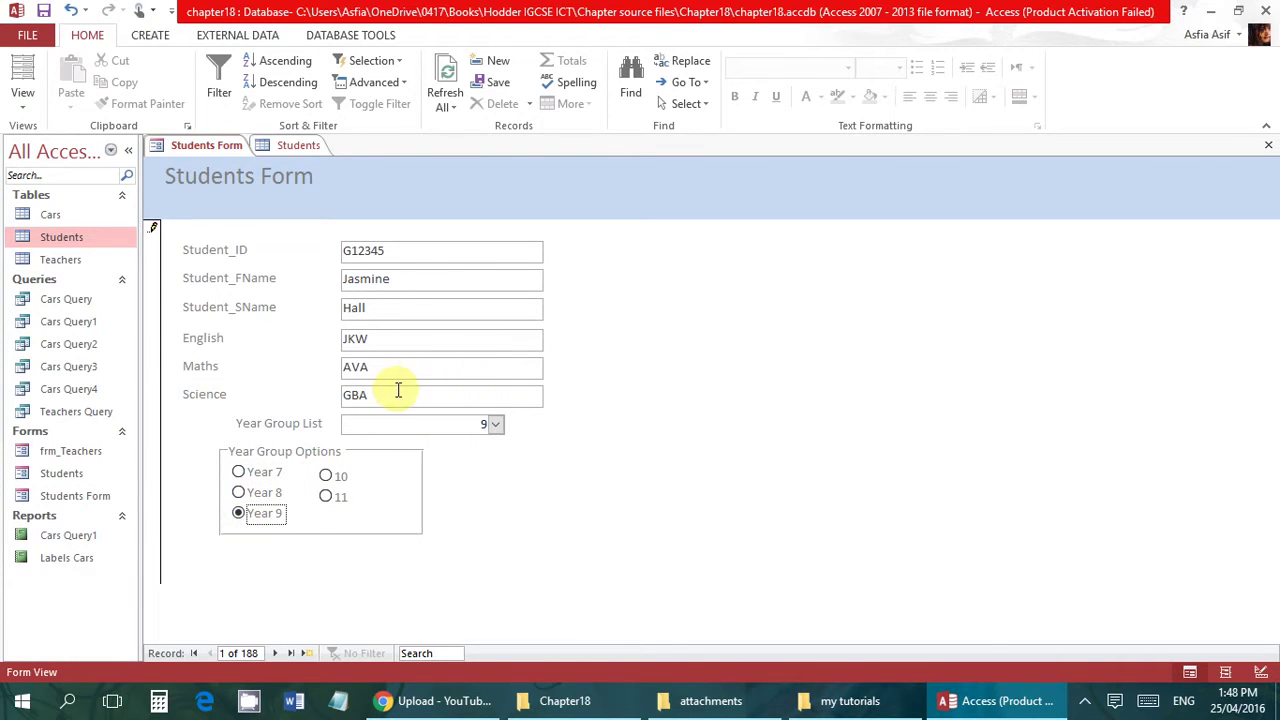
click(400, 393)
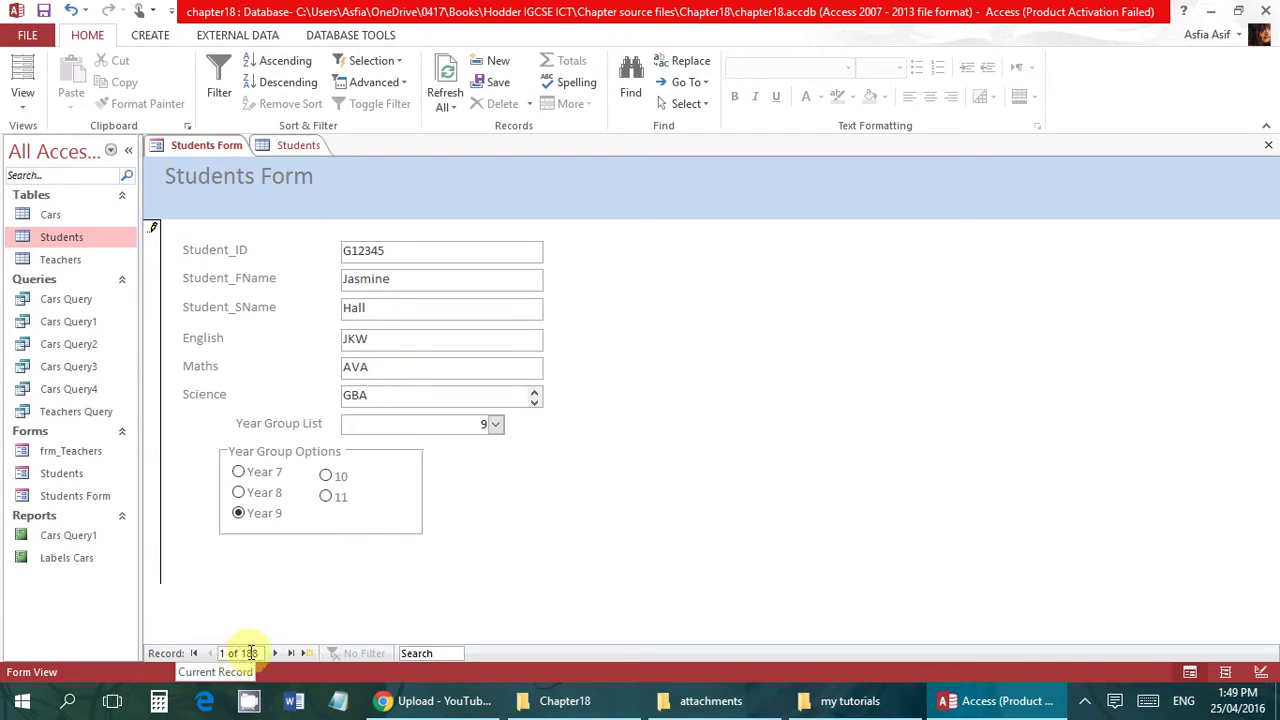
Step: Search for a student by surname, set their Year Group List to 11, then return to record 1
click(442, 652)
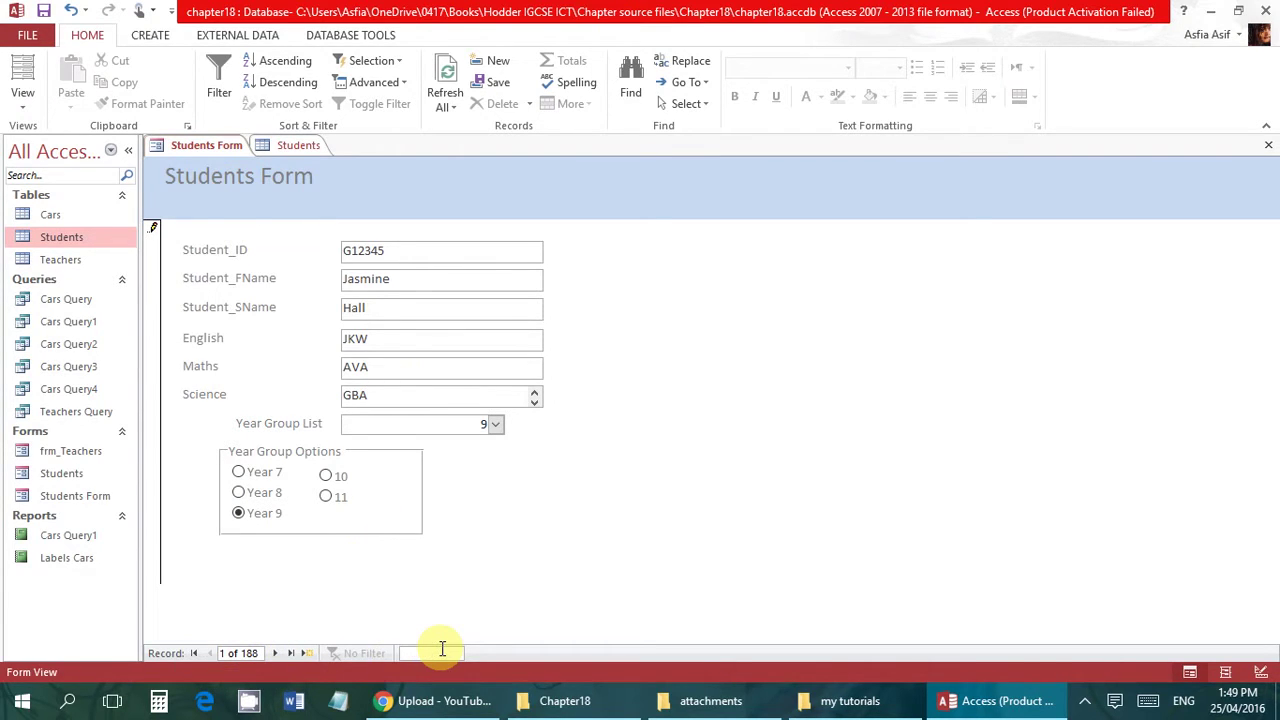
text(c)
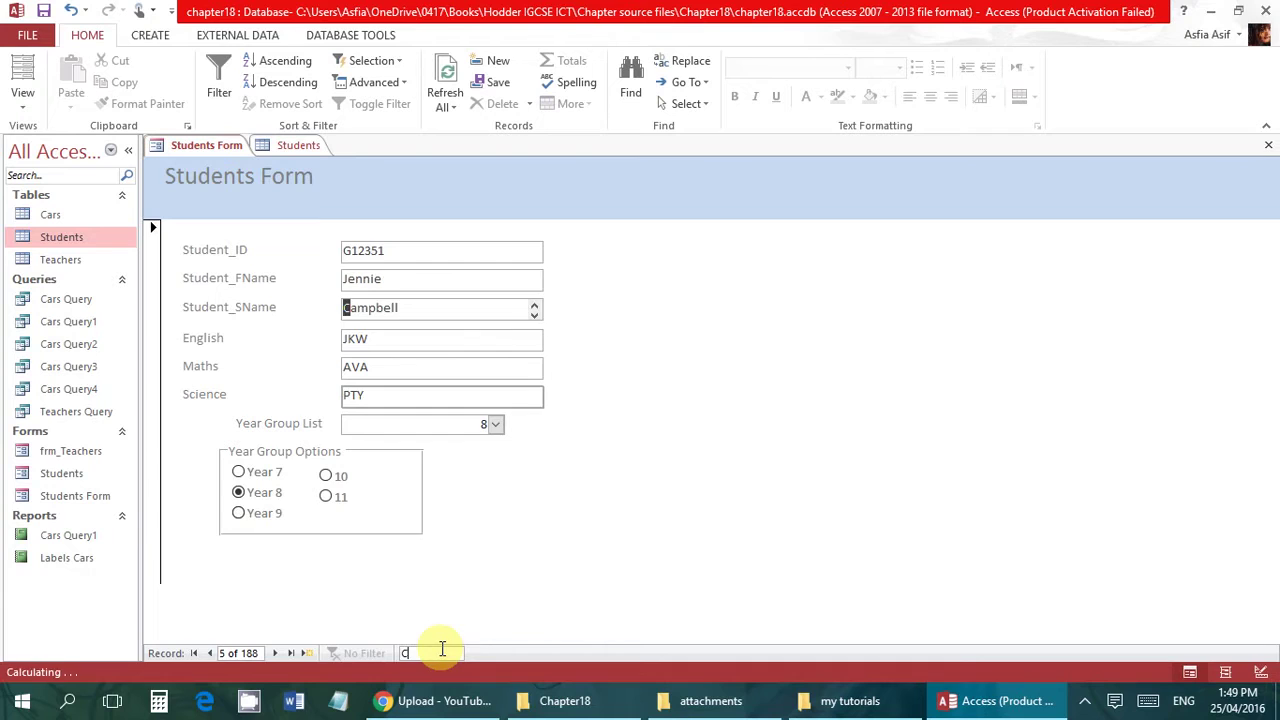
text(oop)
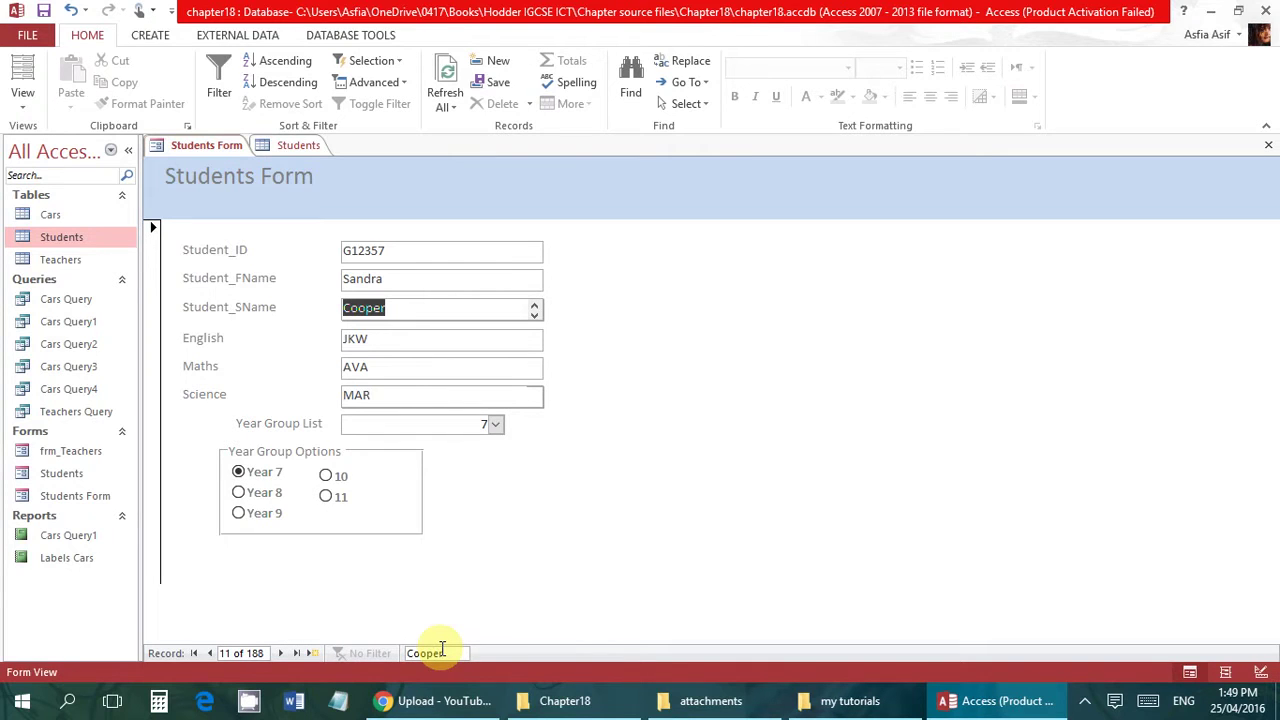
text(er)
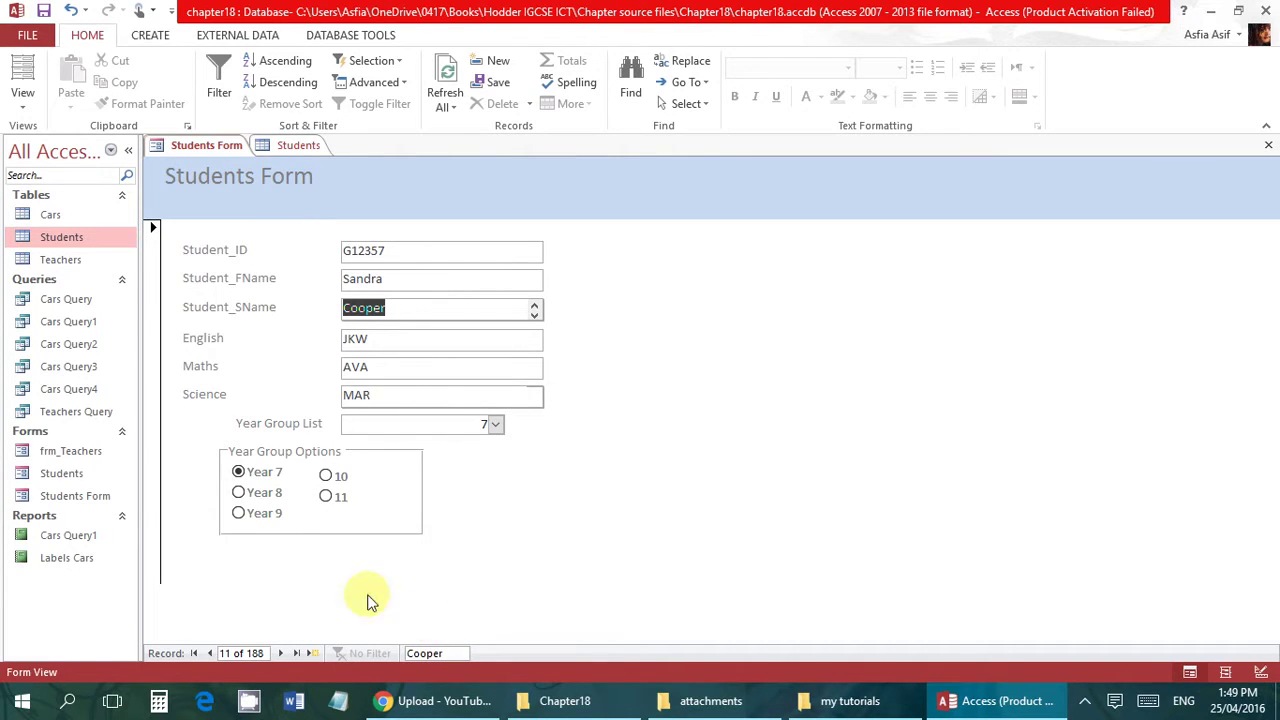
click(239, 514)
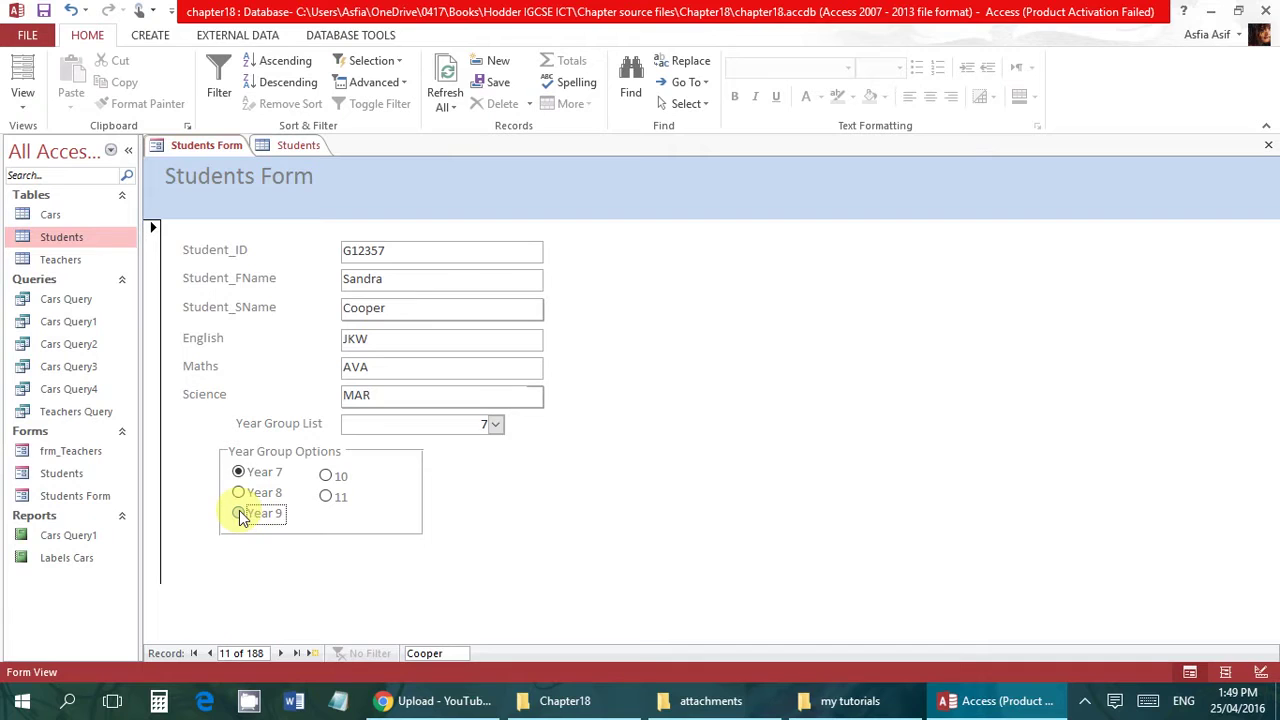
click(497, 426)
click(451, 516)
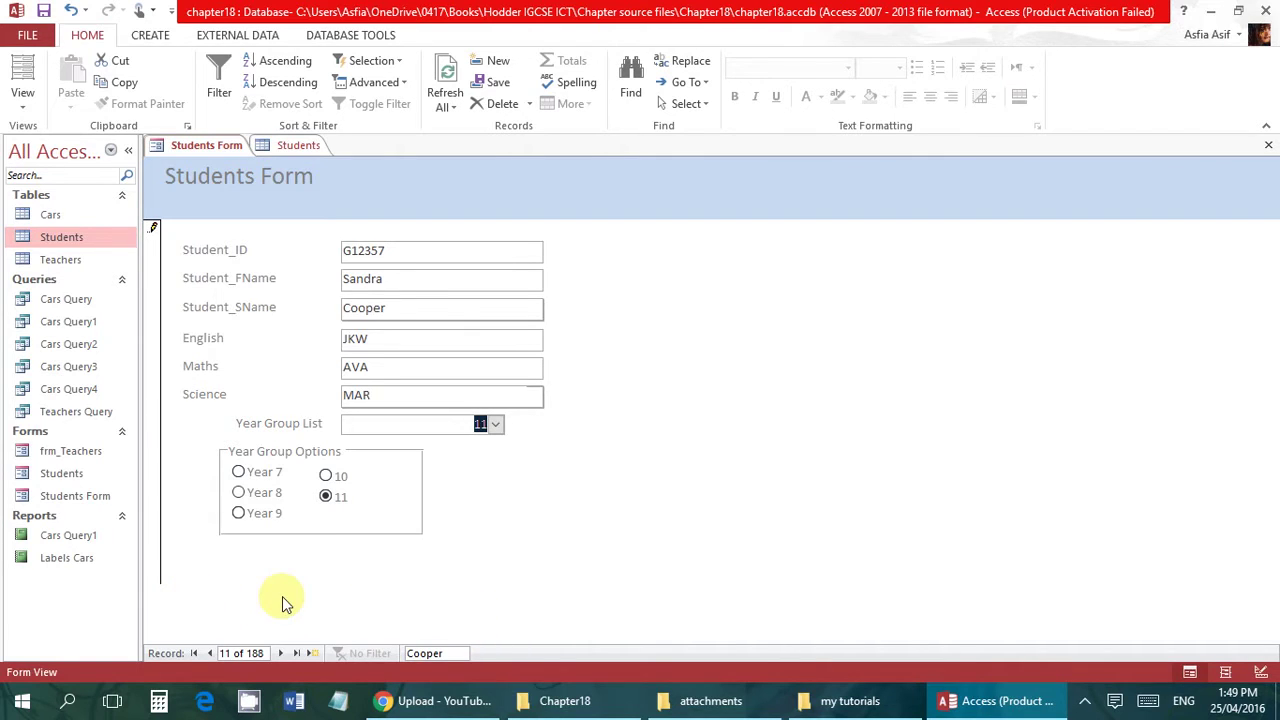
click(192, 654)
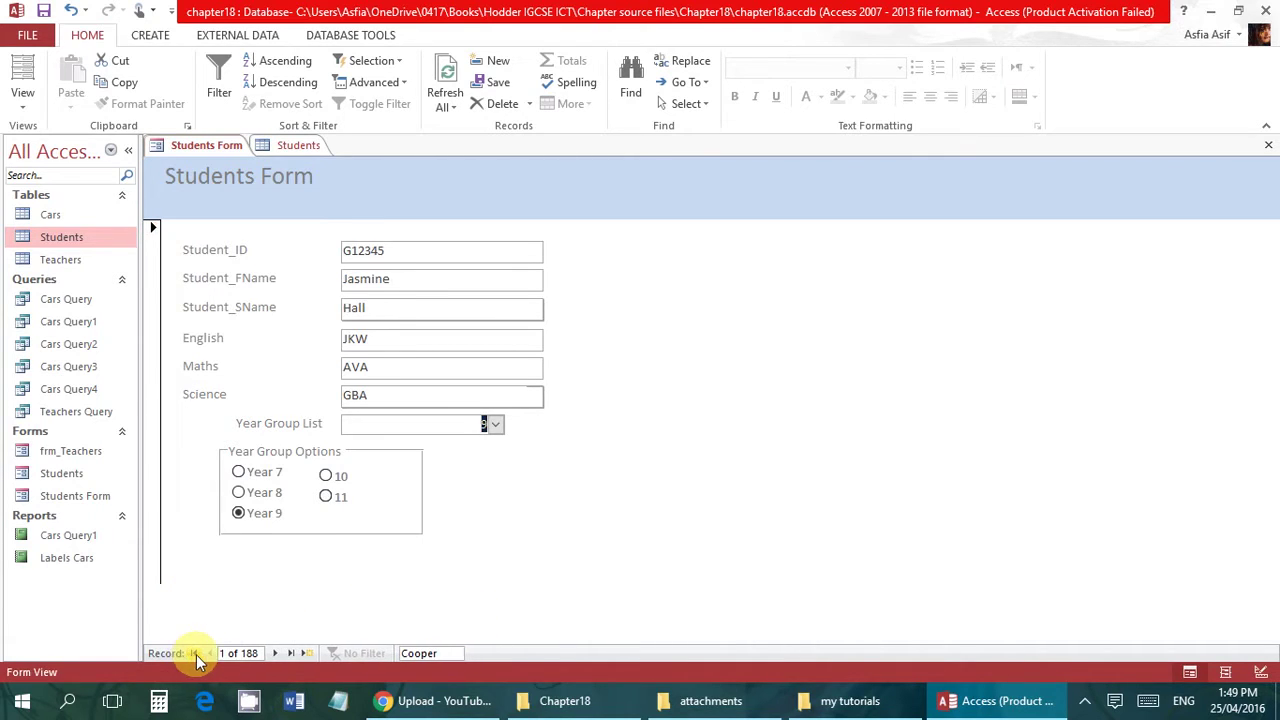
Step: Jump to record 110, step forward and back, go to the last record, then start new record 189
click(262, 652)
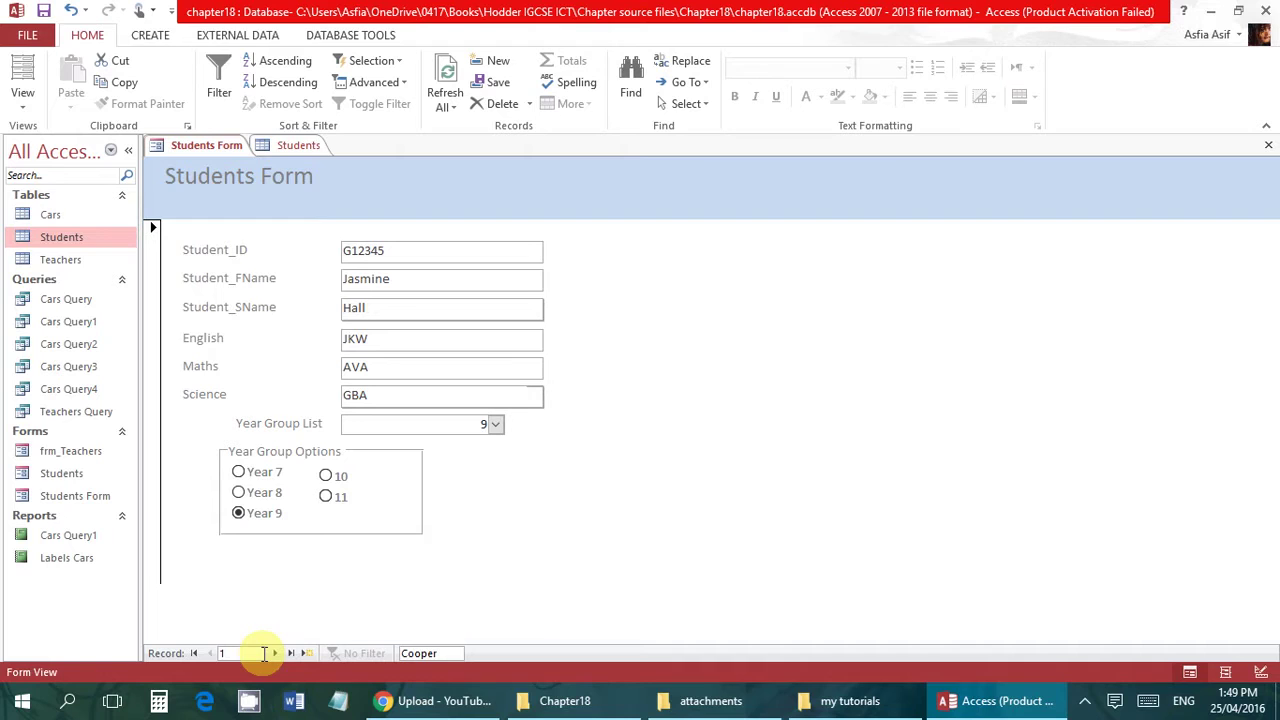
text(10)
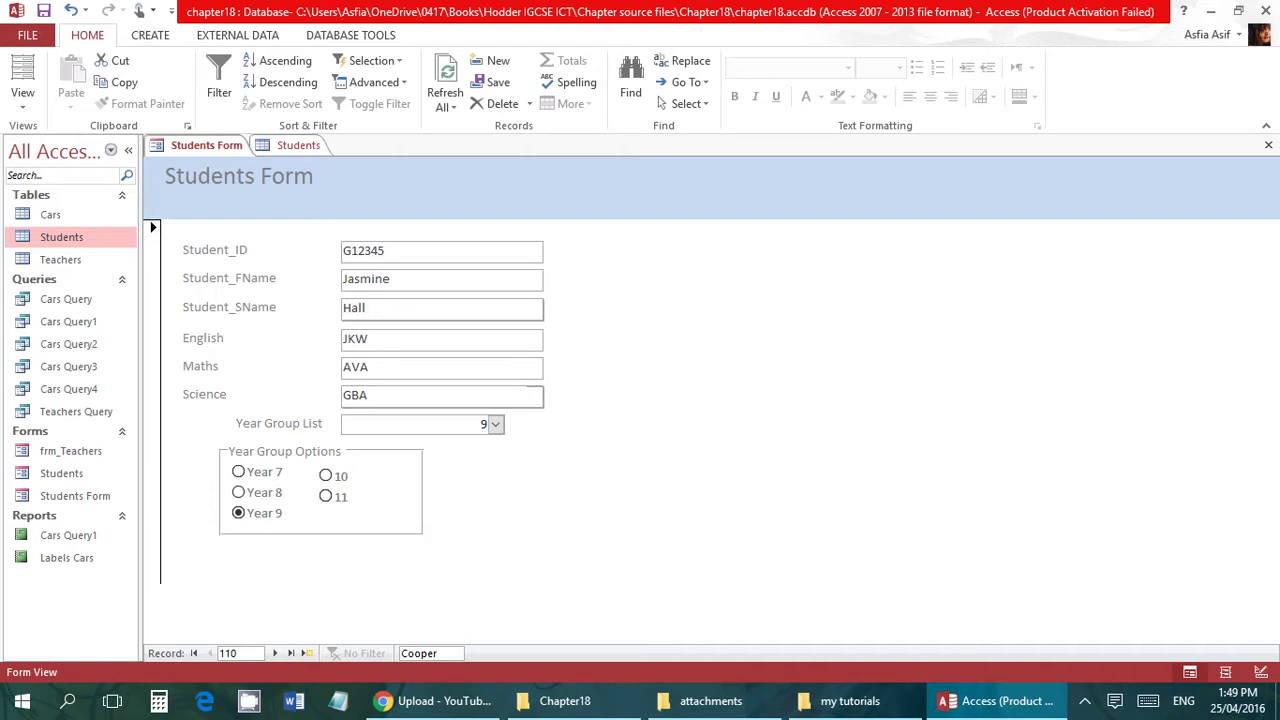
key(Return)
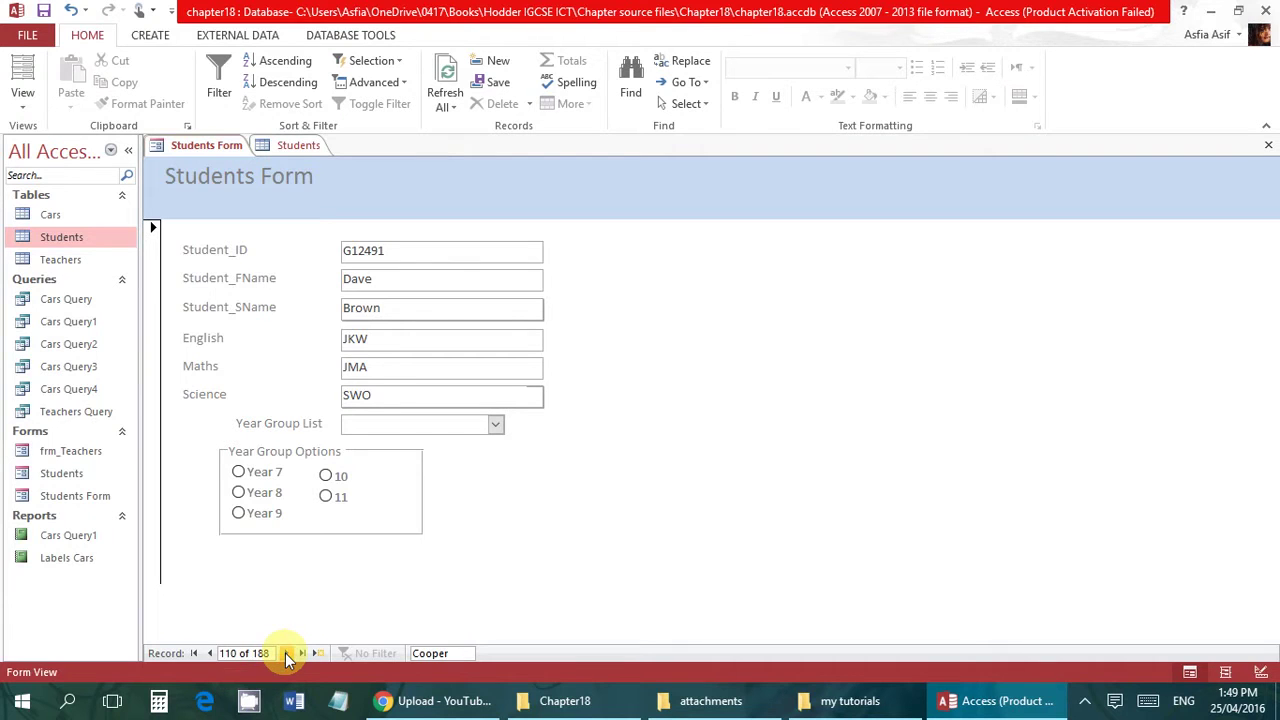
click(285, 653)
click(208, 654)
click(301, 655)
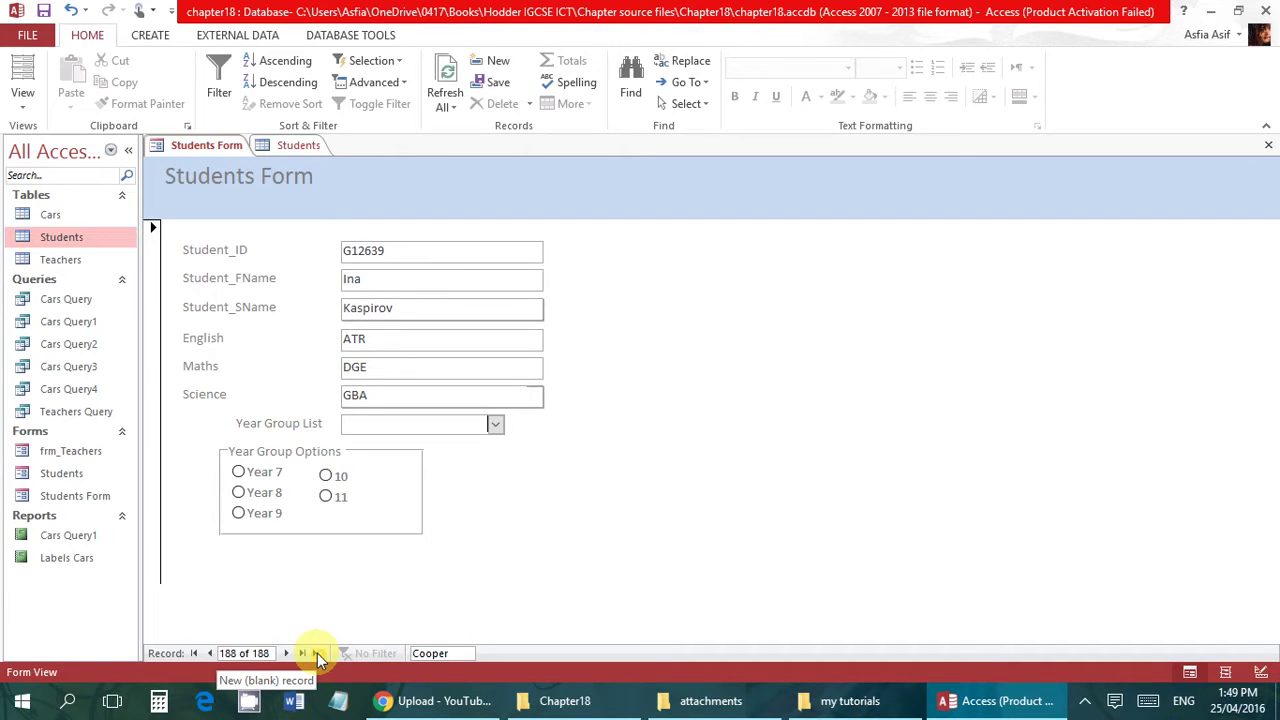
click(317, 653)
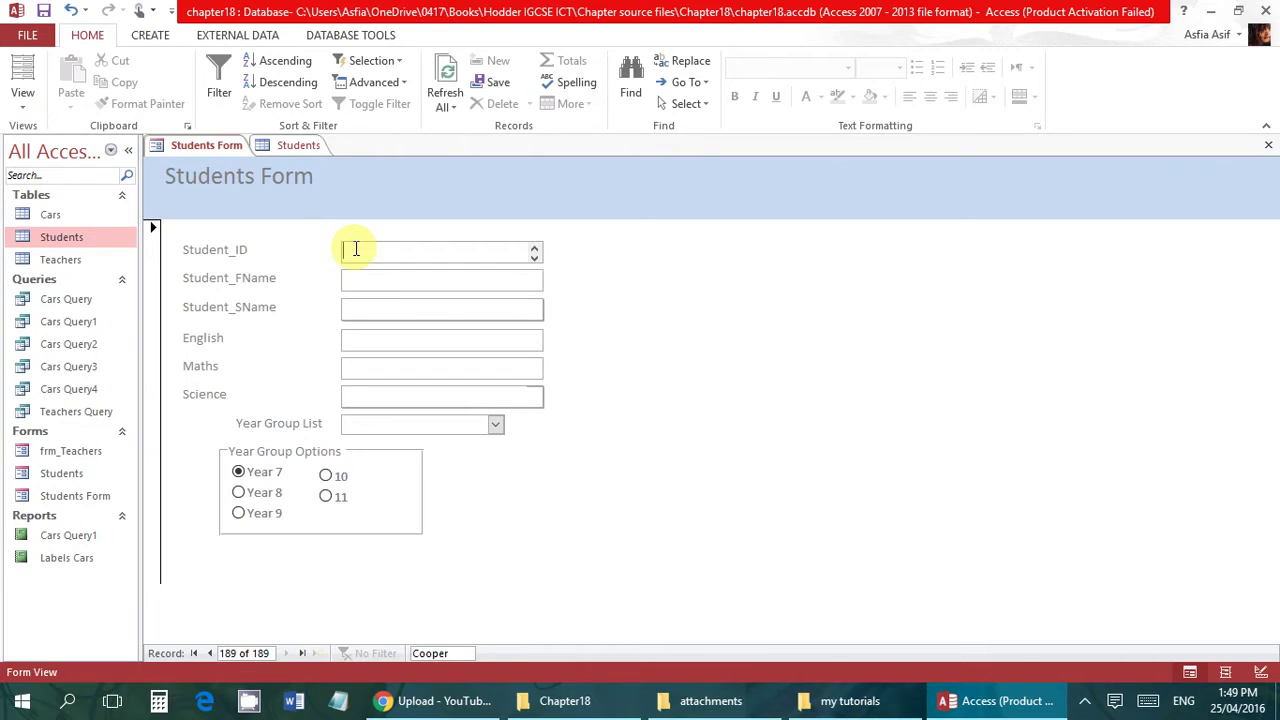
Step: Enter the new student's ID and names, AXA for English, Maths and Science, and year group 10
text(G34567)
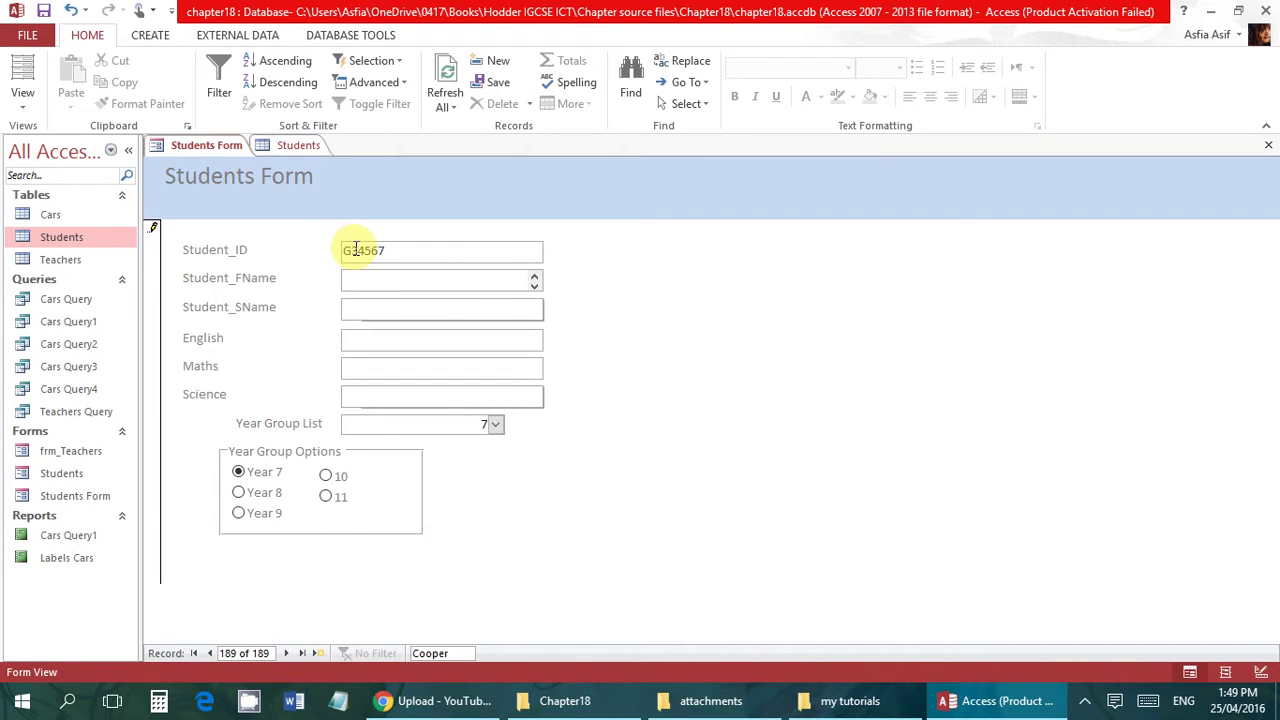
text(Jhdy)
key(Tab)
key(Tab)
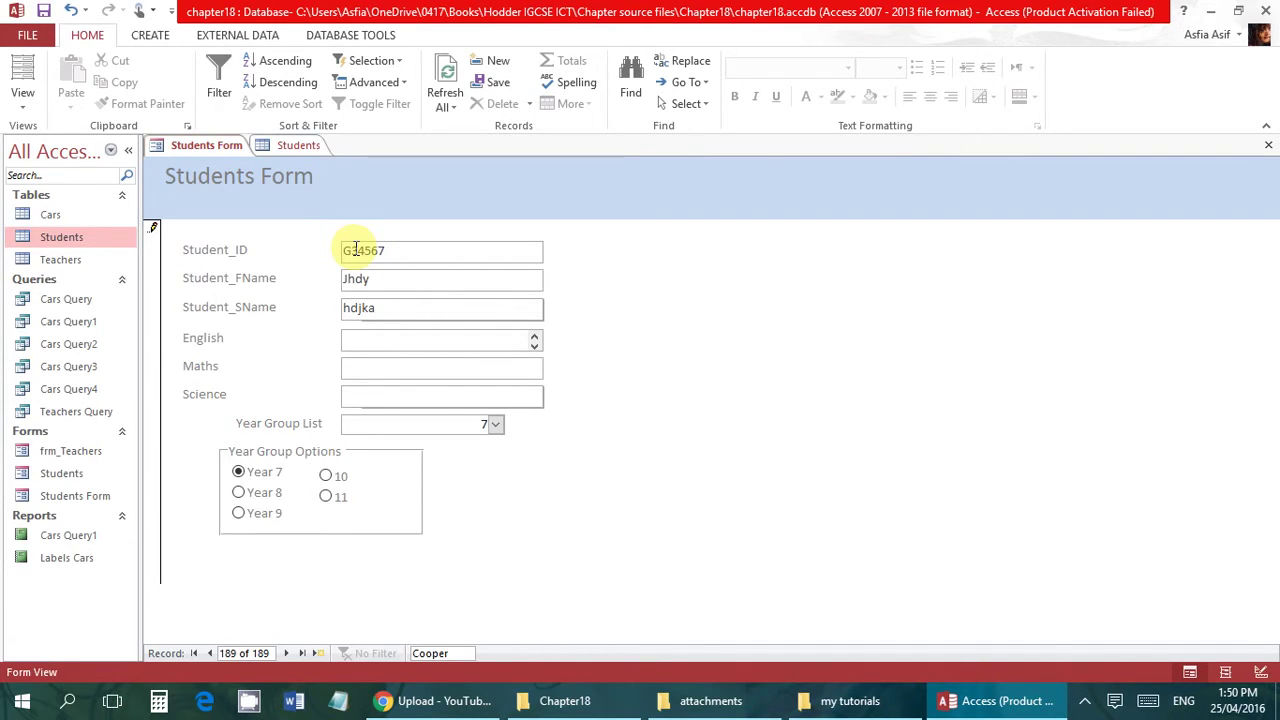
key(Tab)
key(Tab)
text(A)
key(Tab)
click(329, 477)
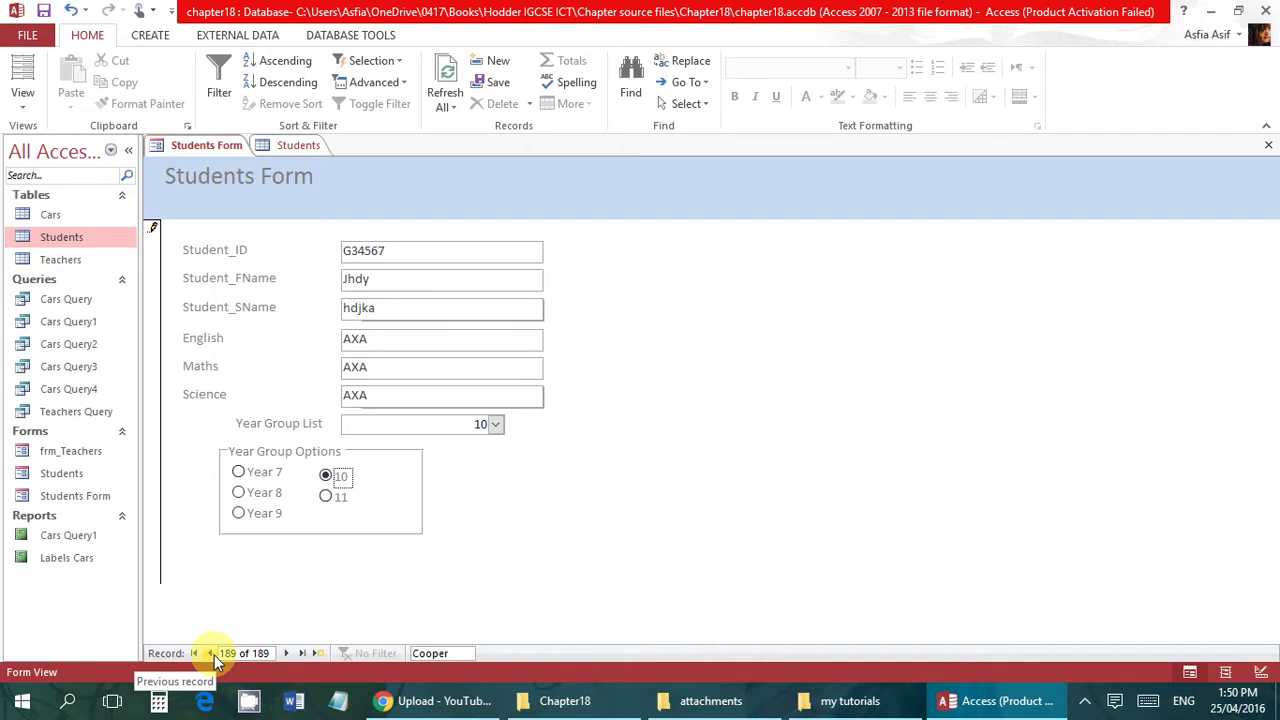
click(288, 654)
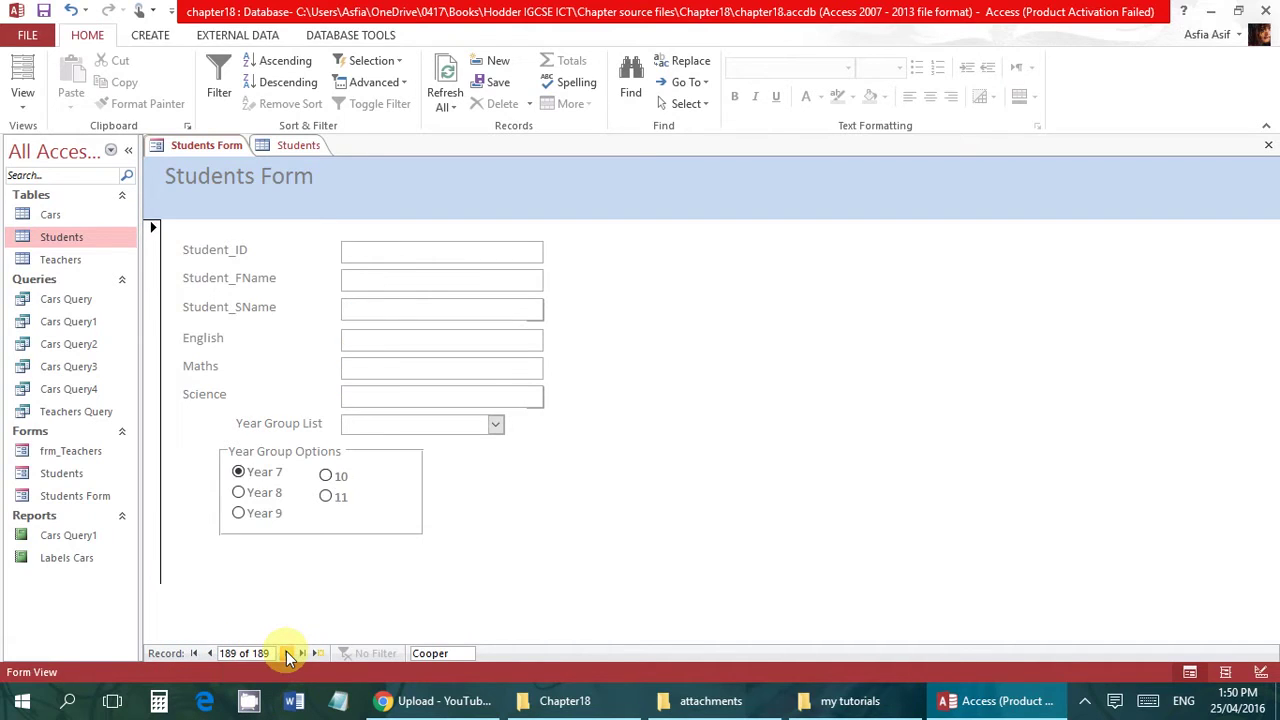
click(210, 653)
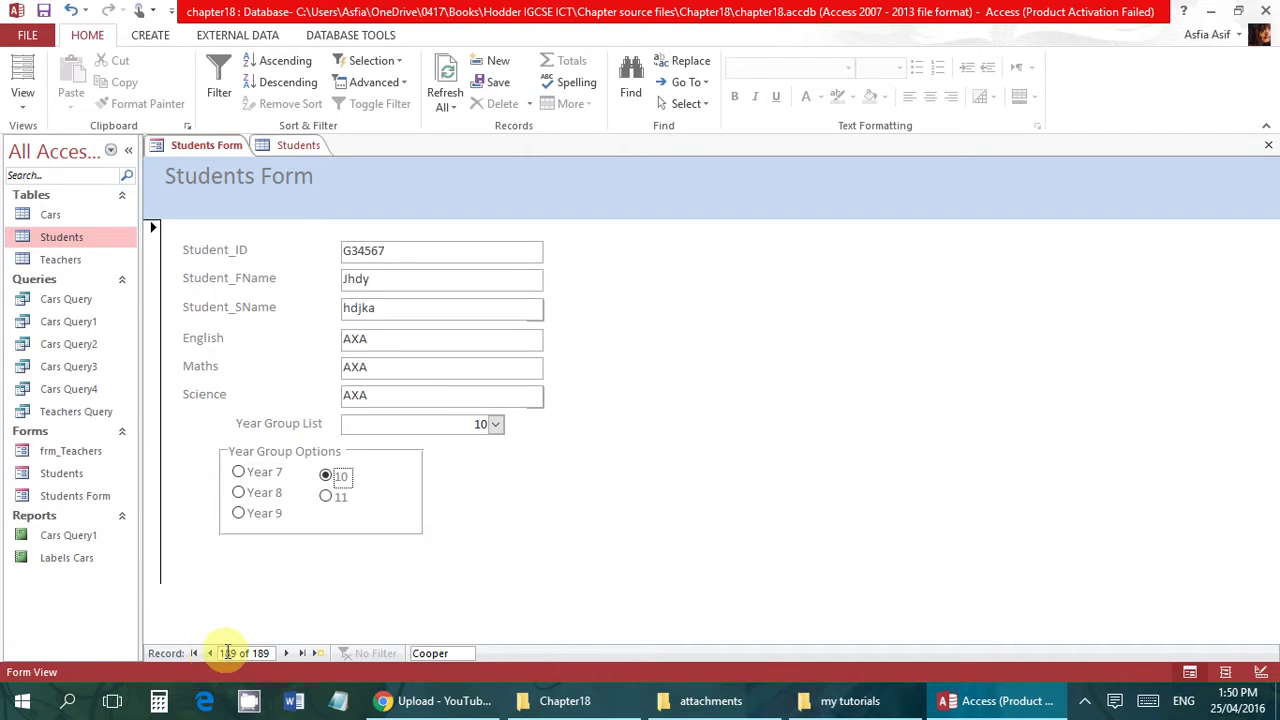
Step: Scroll through the Students table datasheet to review Year_Group values, then save the table
click(290, 146)
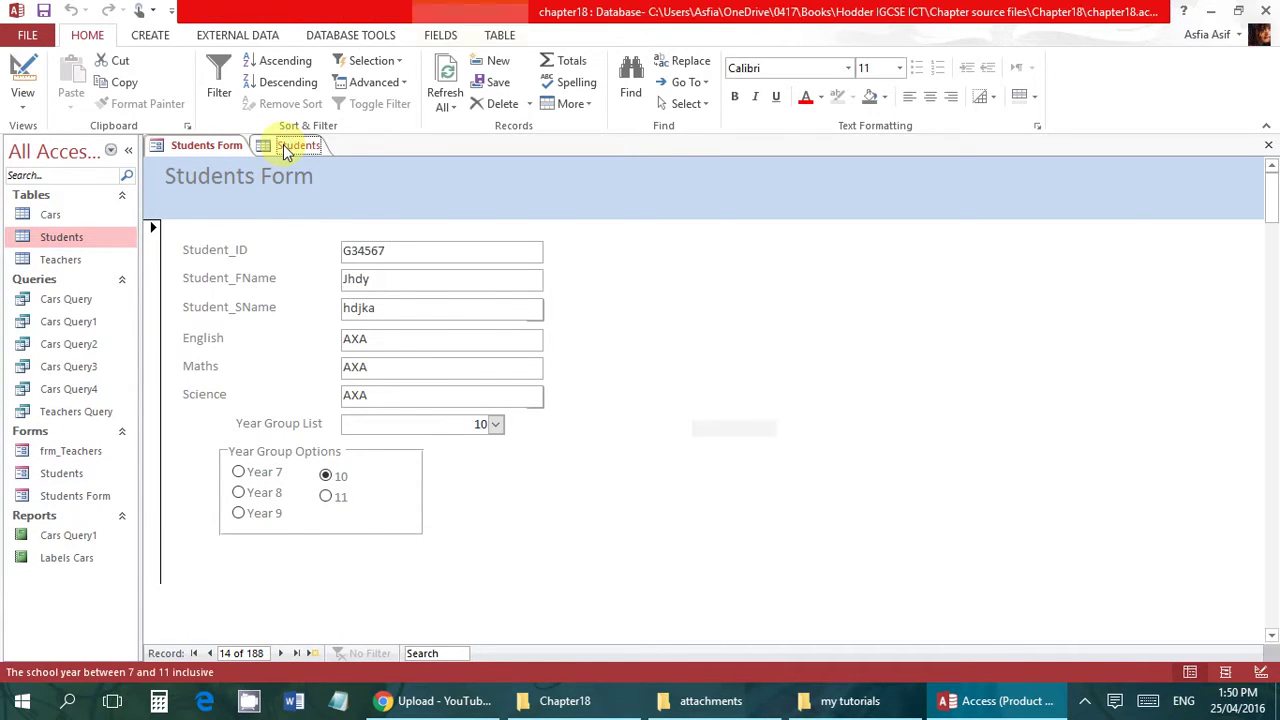
drag(1266, 200, 1272, 591)
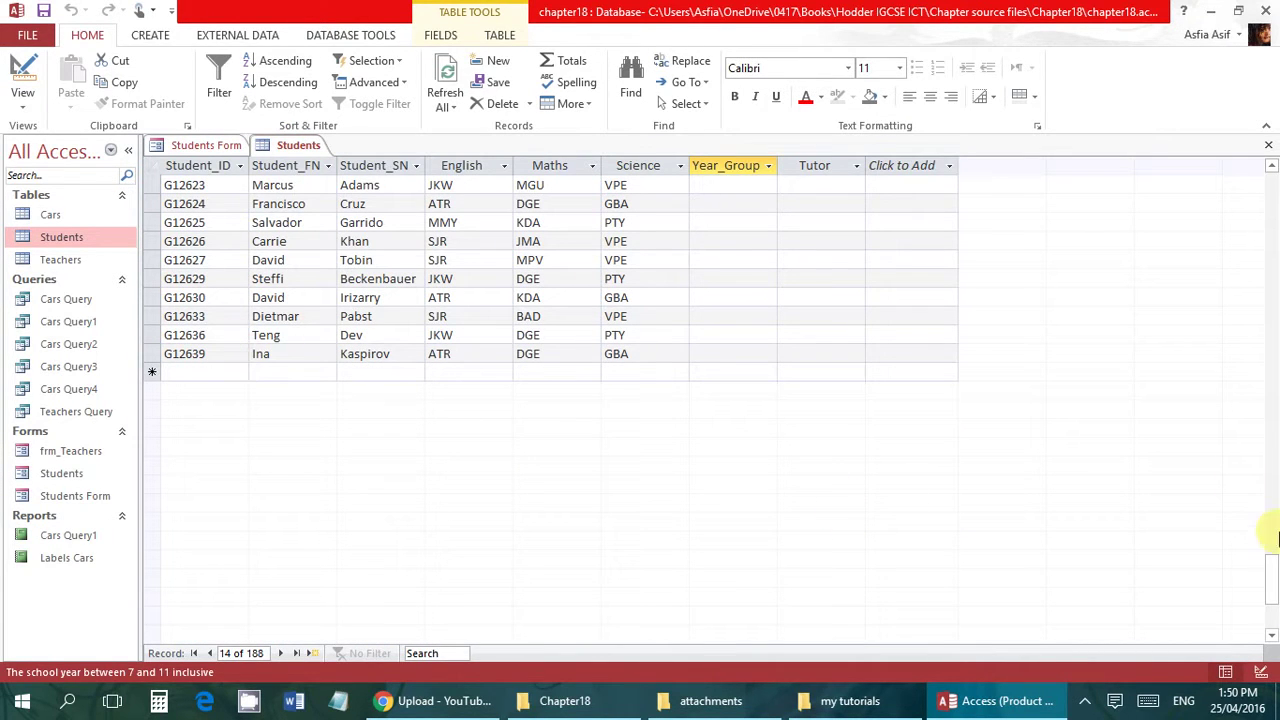
drag(1273, 600, 1270, 140)
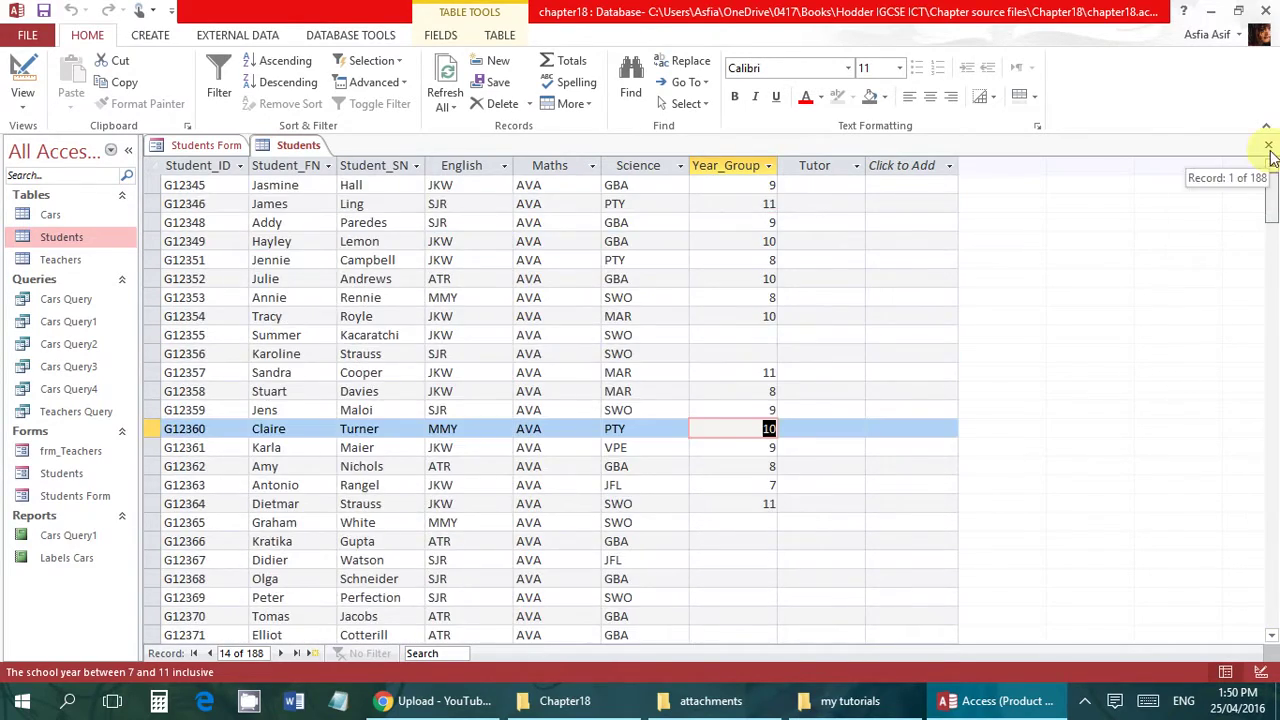
right_click(294, 145)
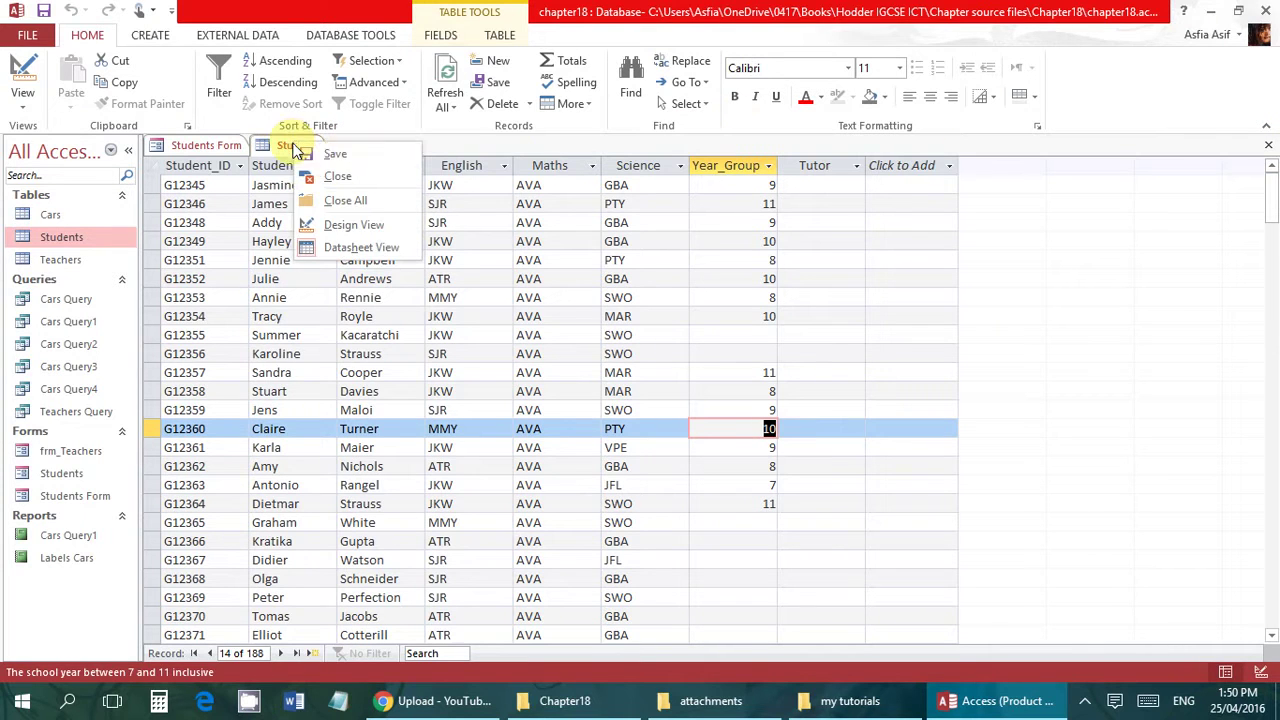
click(335, 154)
Step: On the Students Form, step between saved record 189 and the blank new record
click(180, 143)
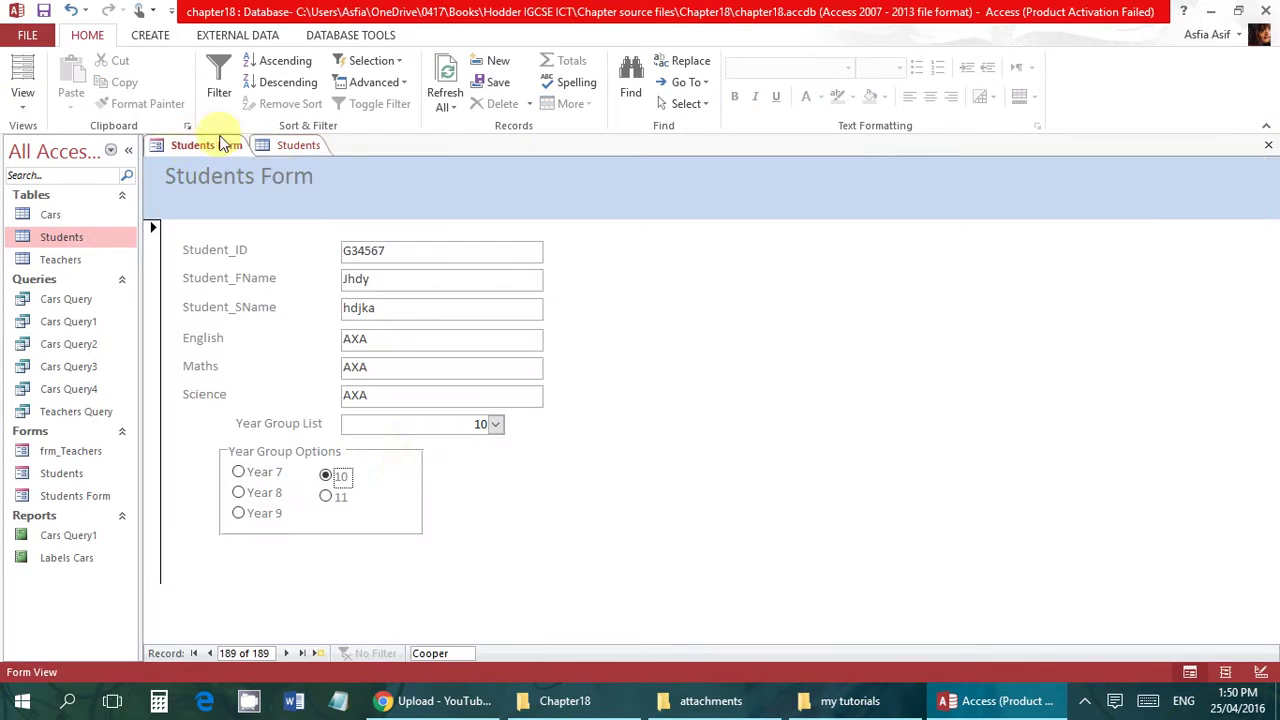
click(289, 653)
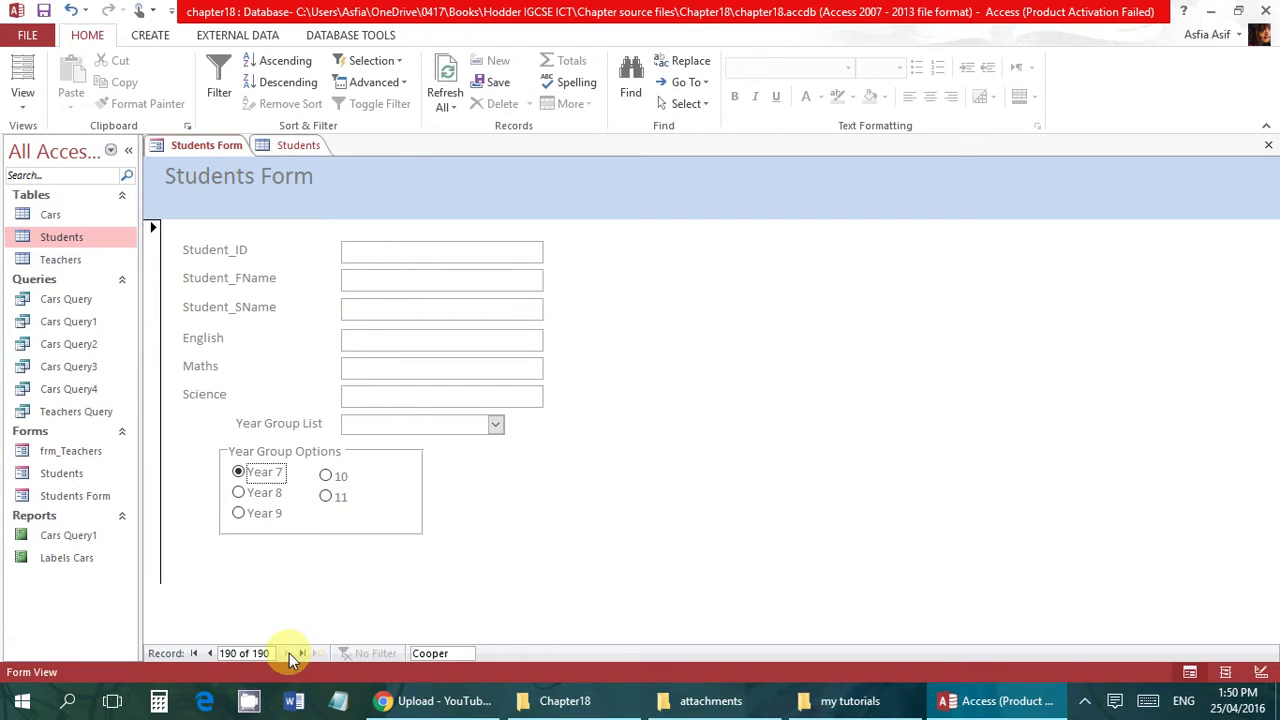
click(209, 653)
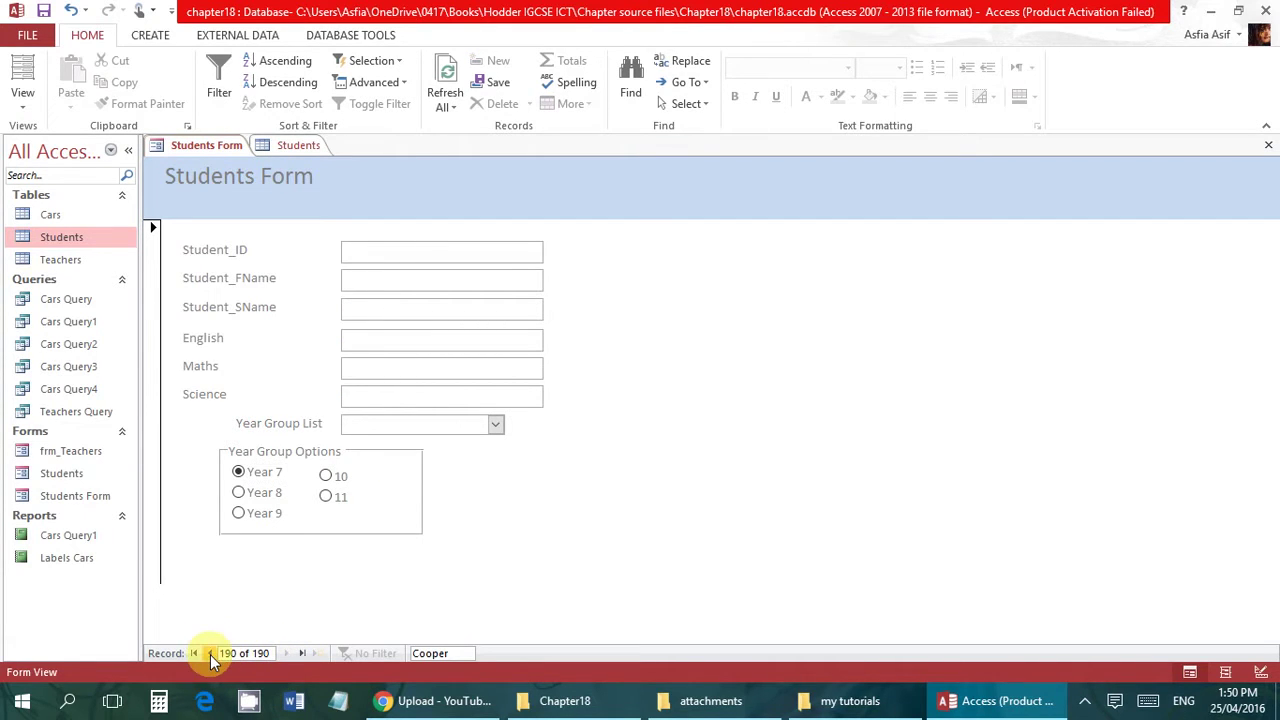
click(288, 653)
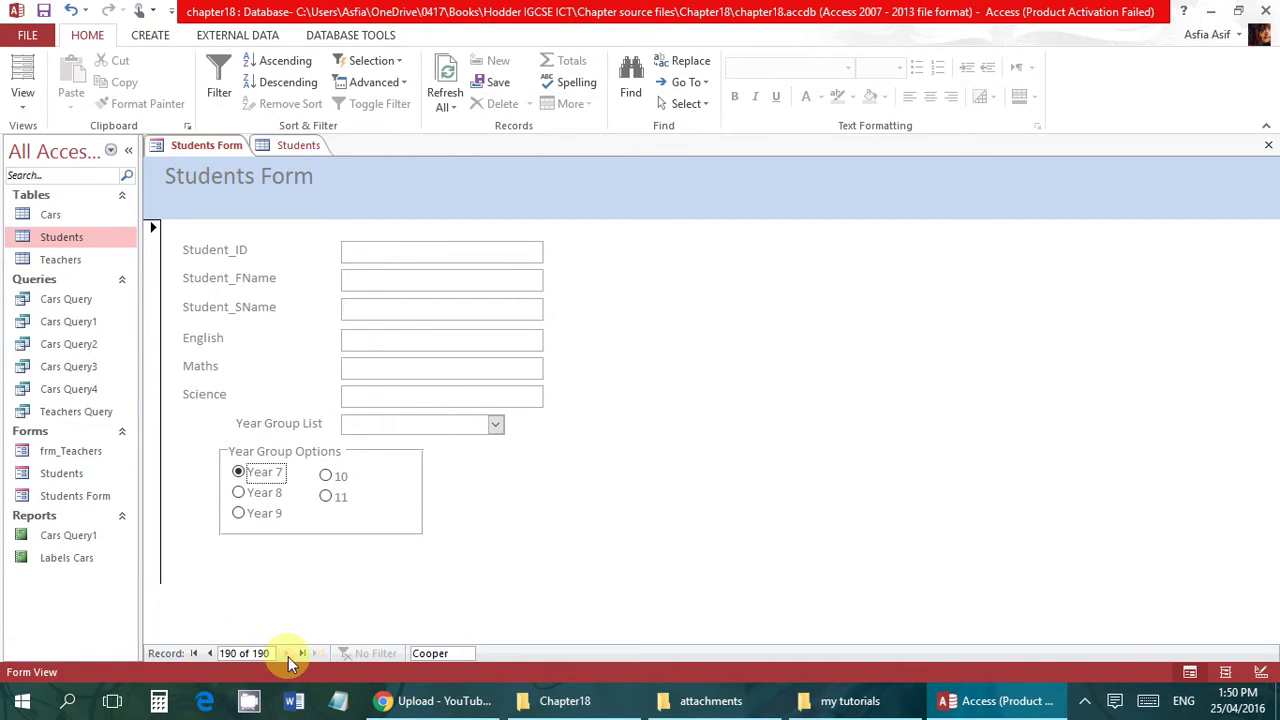
click(208, 653)
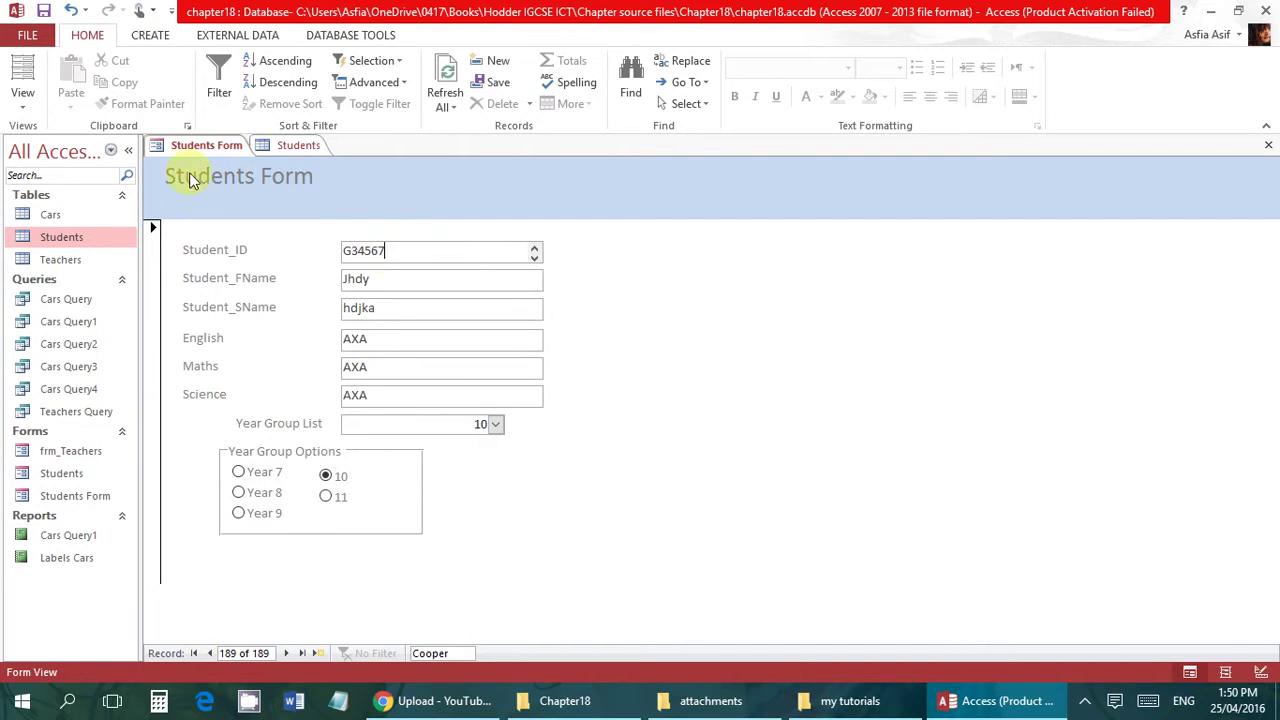
Step: Close and reopen the Students table, select the new test record with Year_Group 10, then return to the form
click(295, 146)
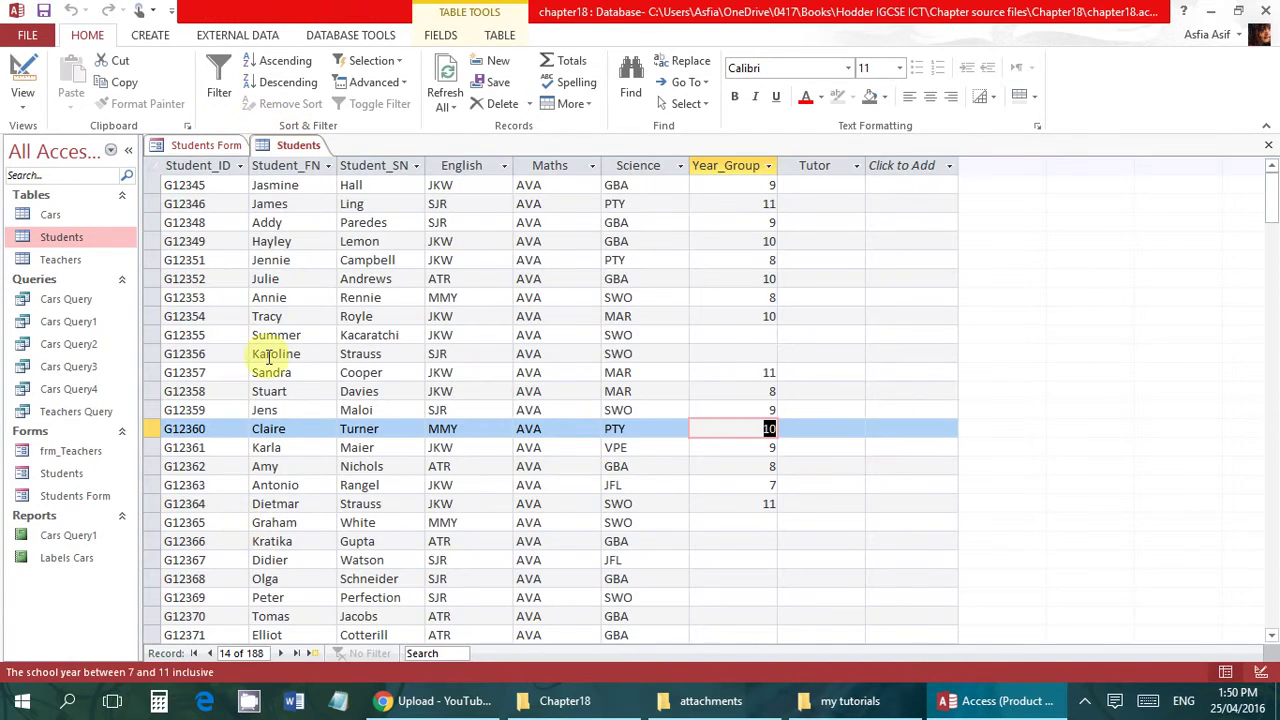
drag(1270, 190, 1274, 578)
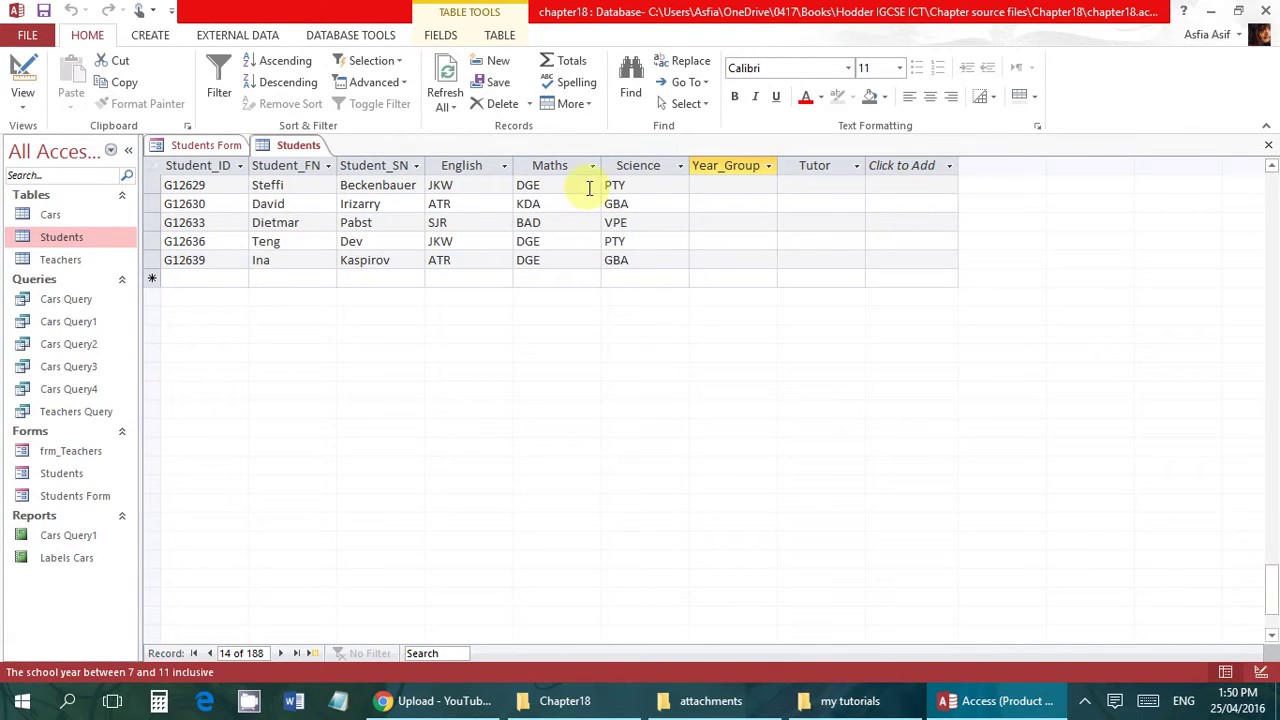
click(1268, 147)
double_click(62, 238)
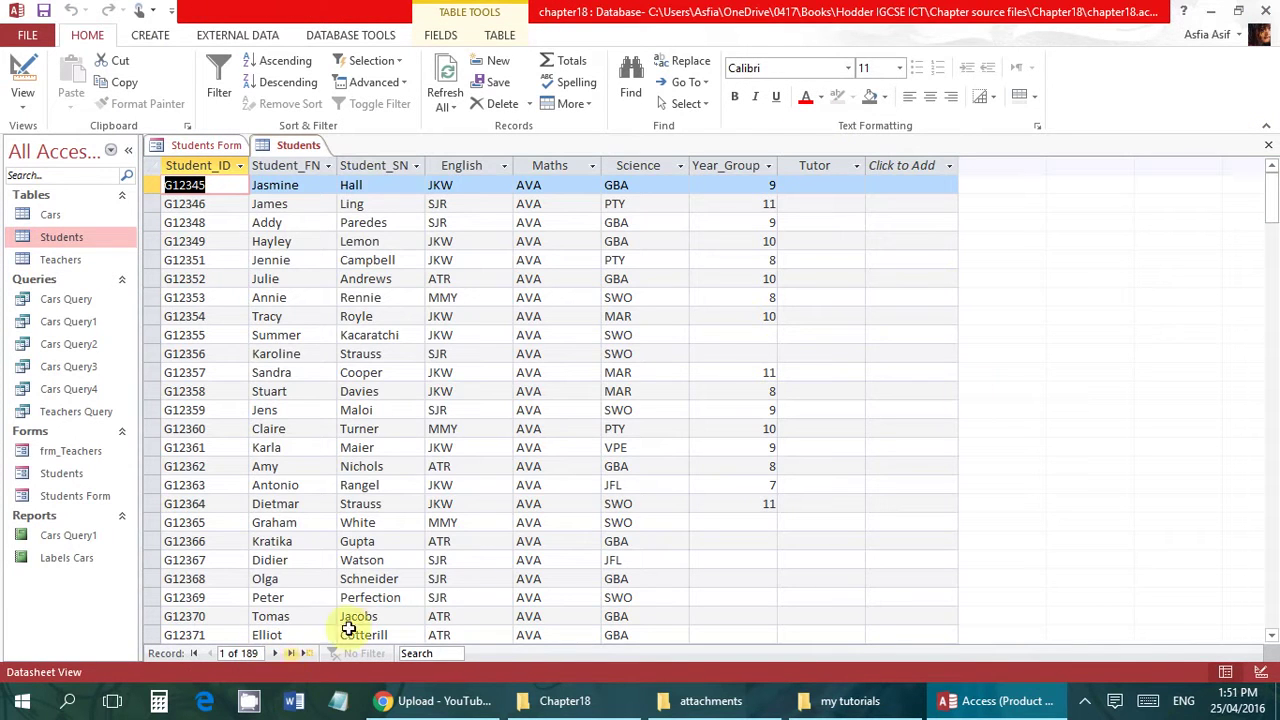
drag(1270, 212, 1275, 588)
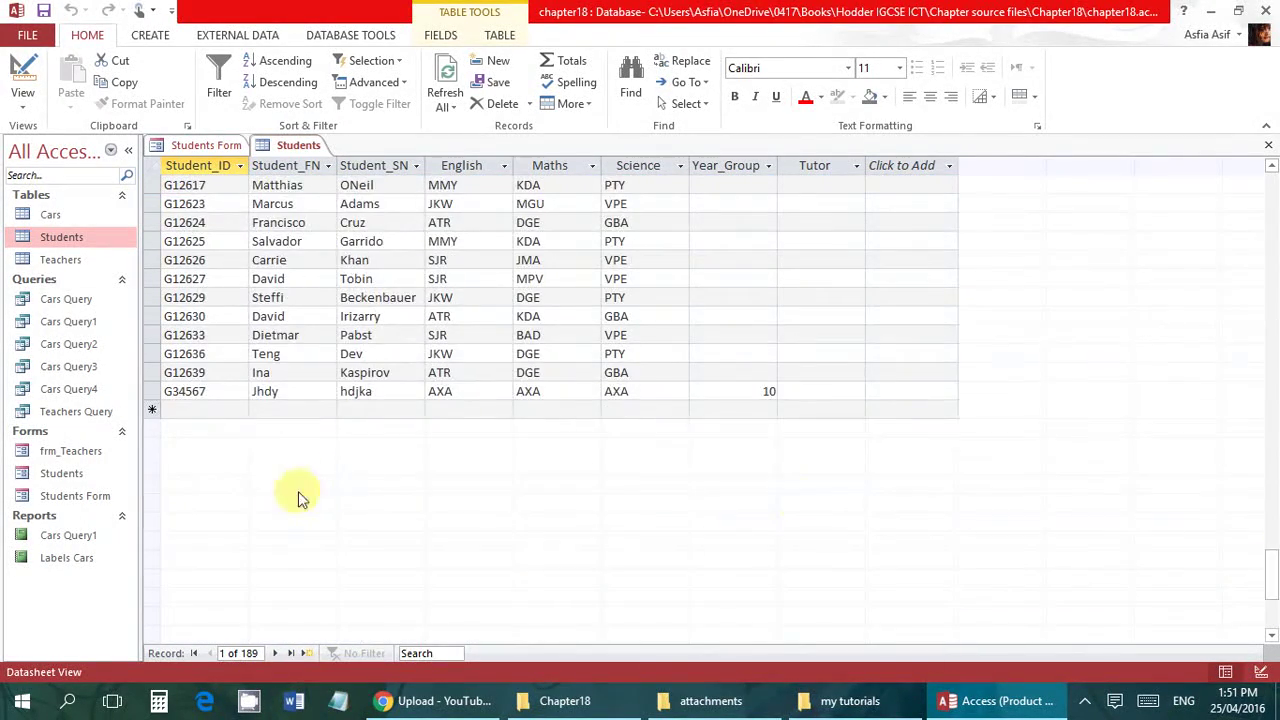
click(210, 392)
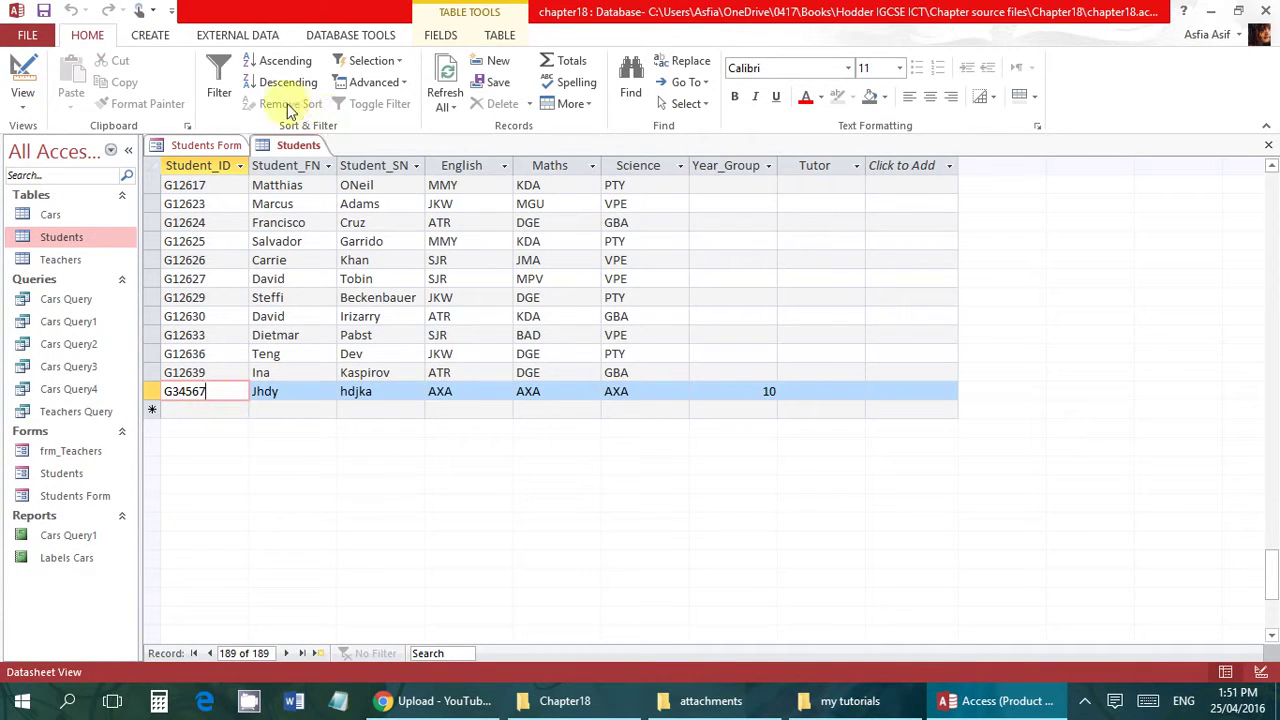
click(228, 146)
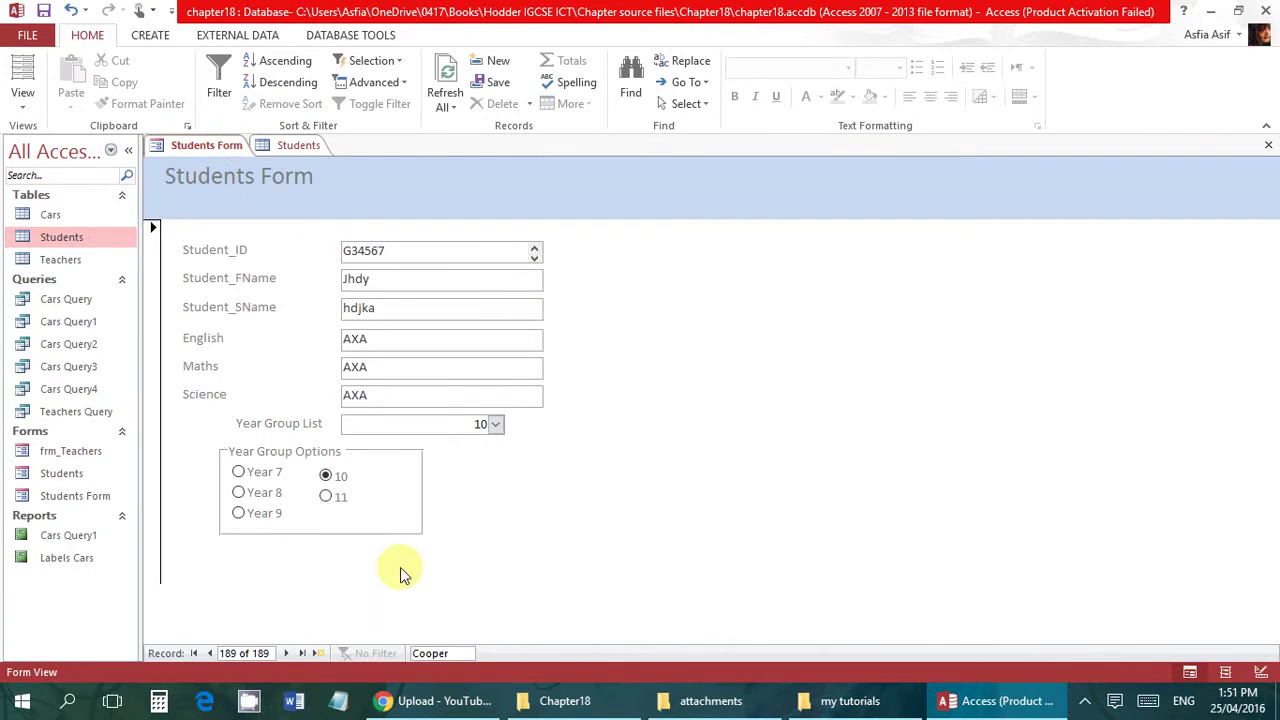
Step: Try several different search terms in the form's record Search box
click(452, 654)
key(BackSpace)
key(BackSpace)
key(BackSpace)
key(BackSpace)
key(BackSpace)
key(BackSpace)
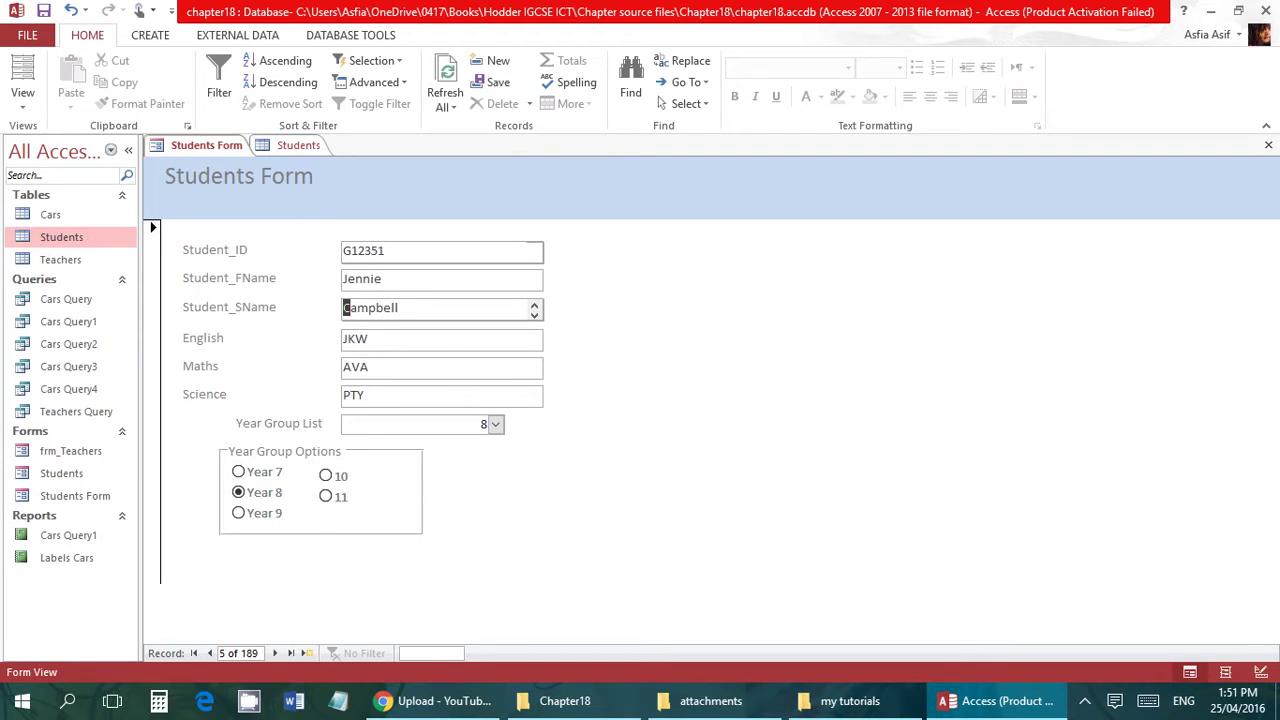
text(J)
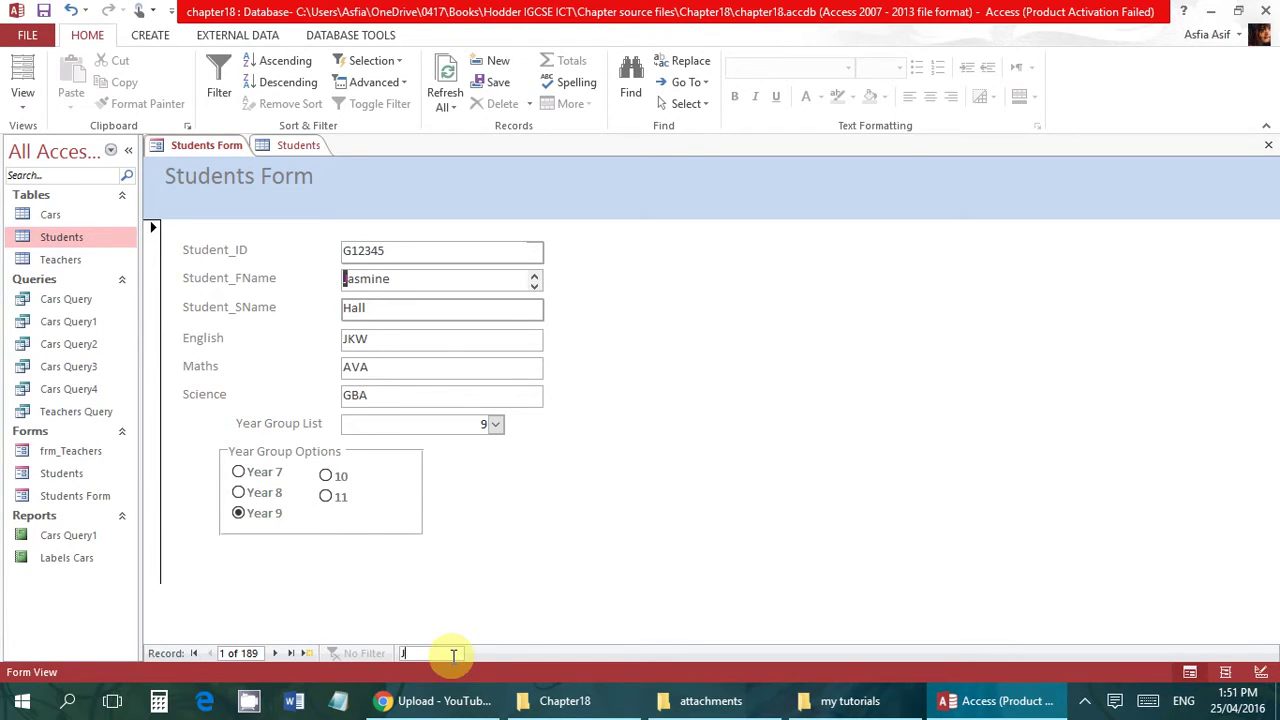
text(us)
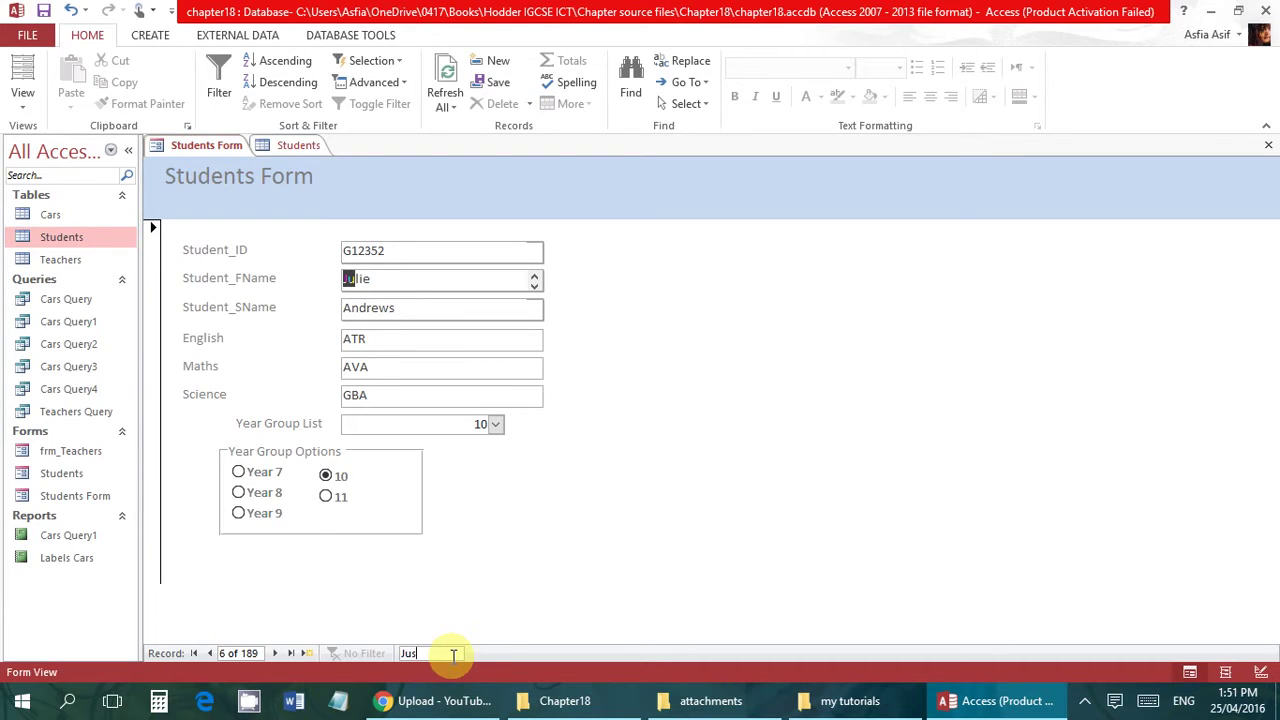
text(ti)
key(BackSpace)
click(453, 655)
click(447, 653)
key(BackSpace)
key(BackSpace)
key(BackSpace)
key(BackSpace)
key(BackSpace)
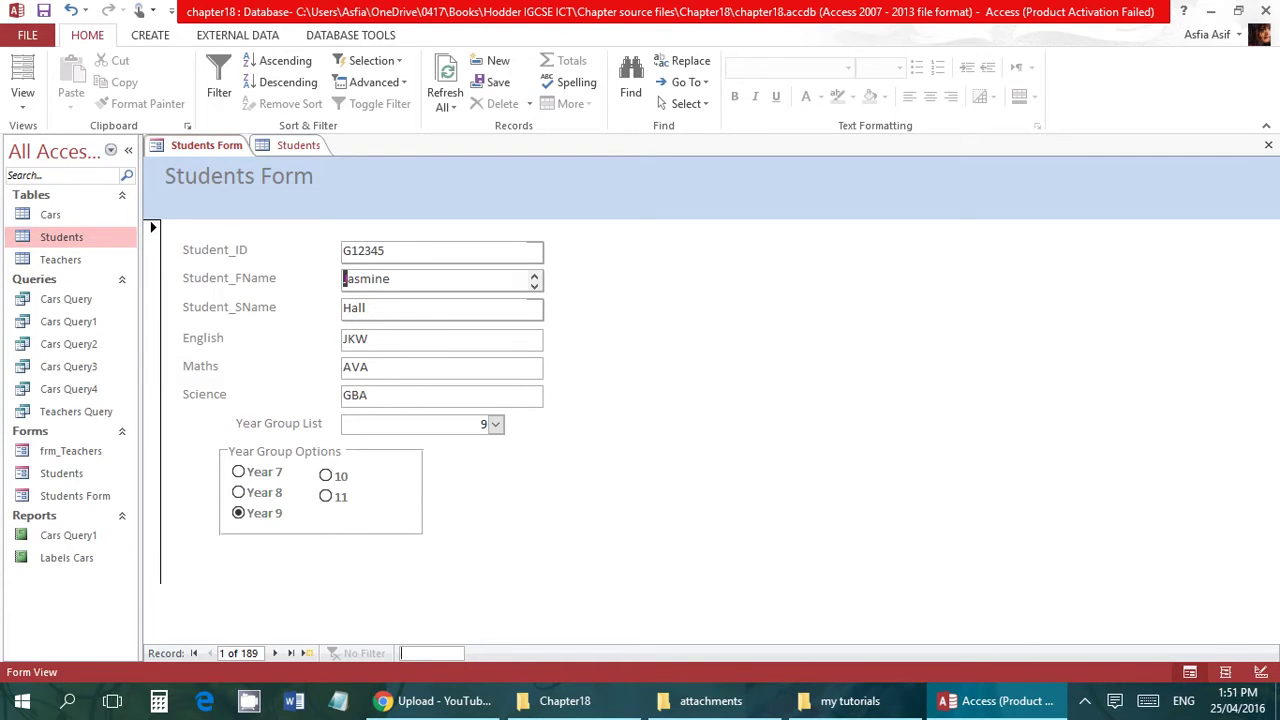
text(JKW)
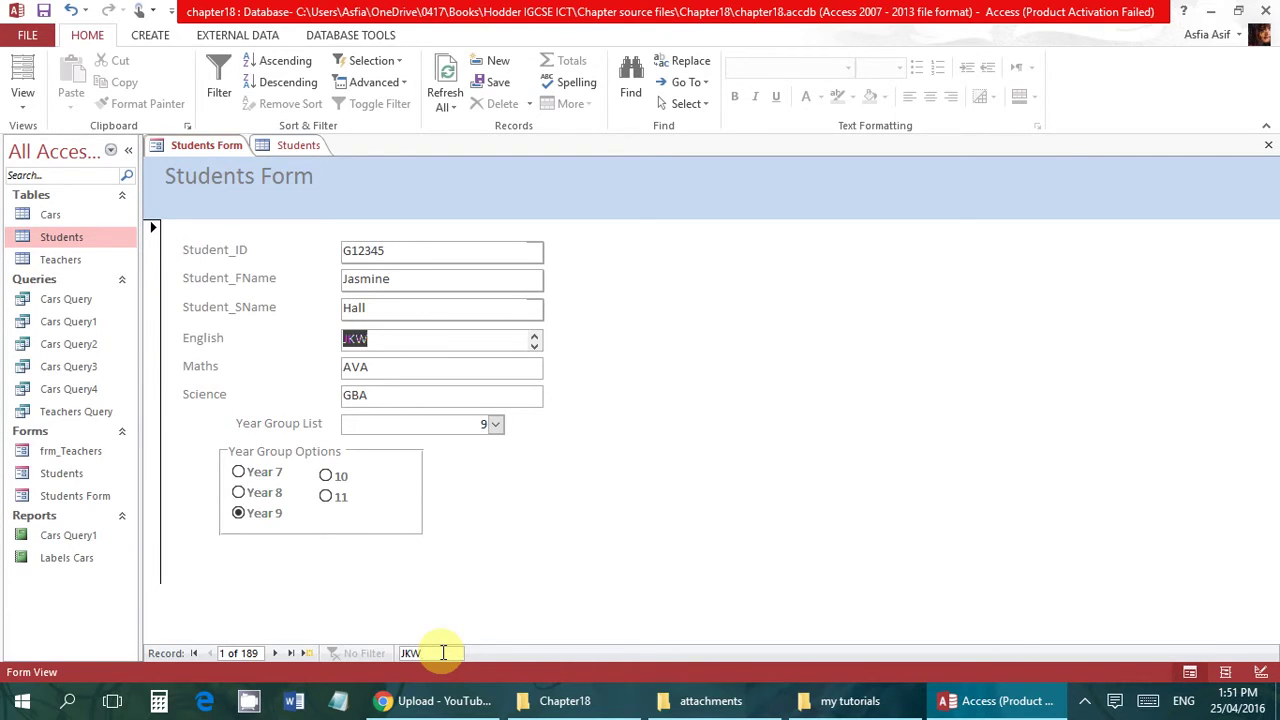
Step: Advance four records to record 5, whose year group is 8, and glance at the Students table
click(276, 654)
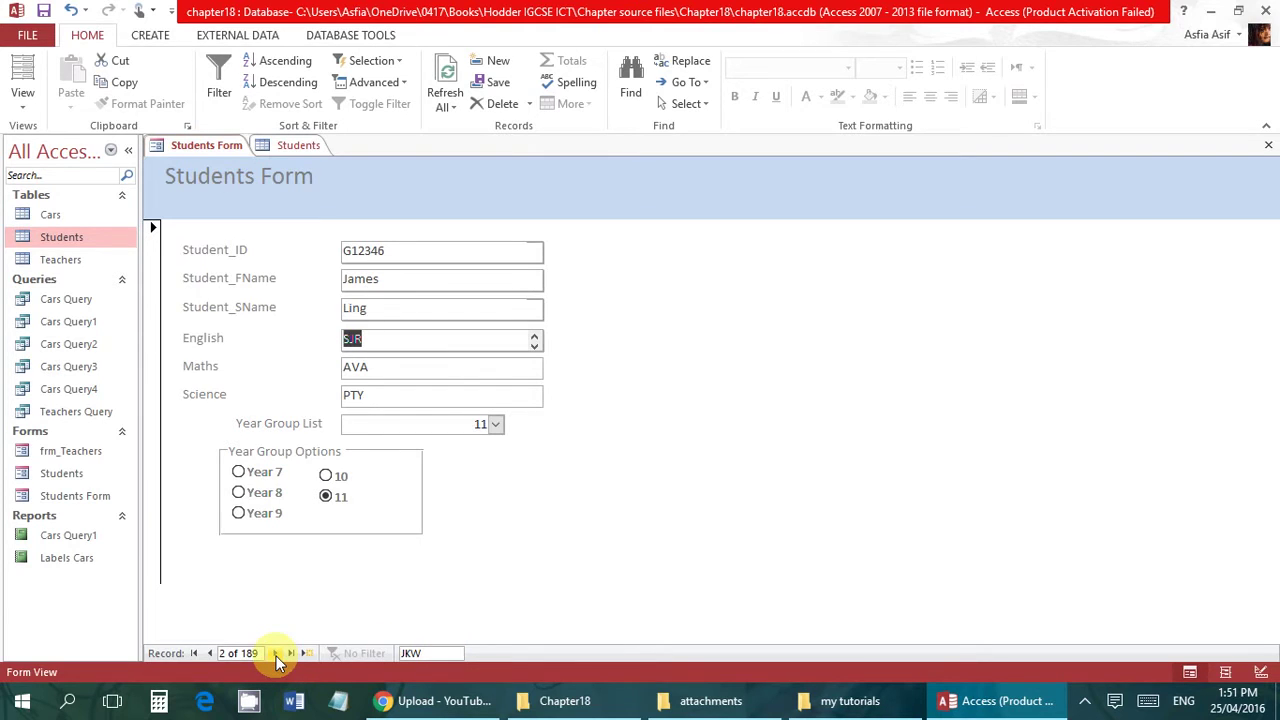
click(276, 654)
click(276, 654)
click(276, 654)
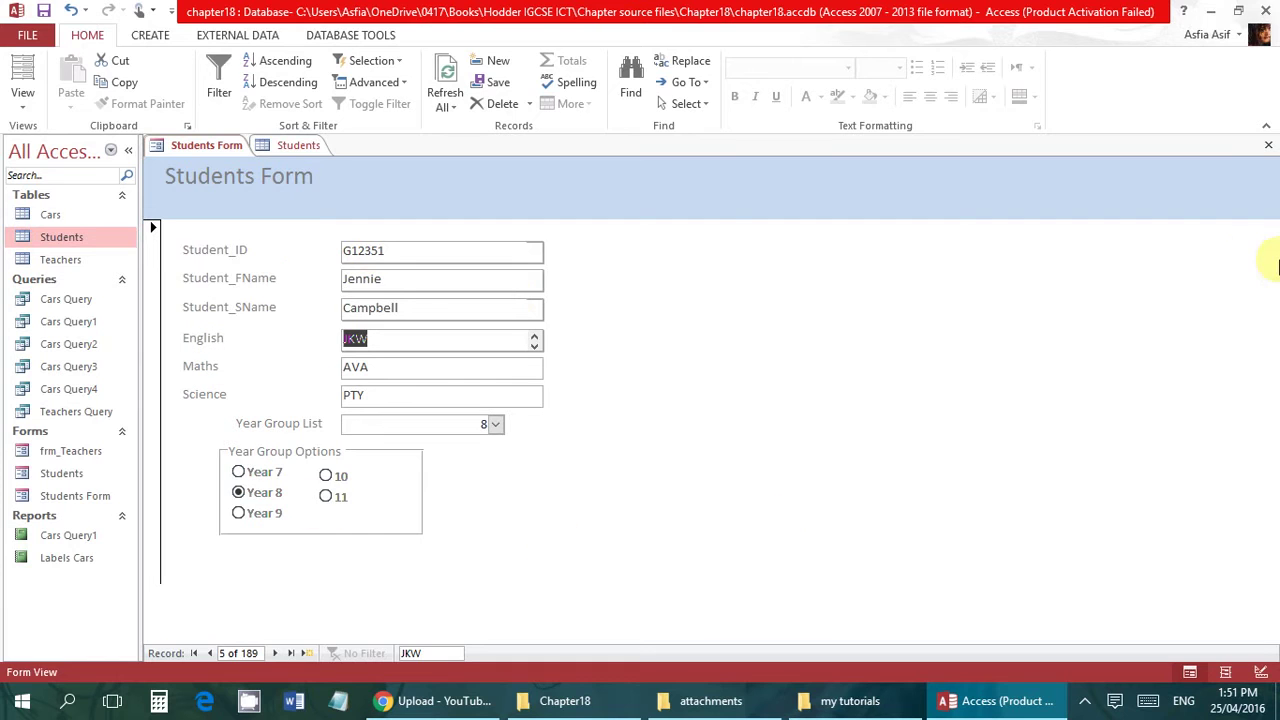
click(283, 150)
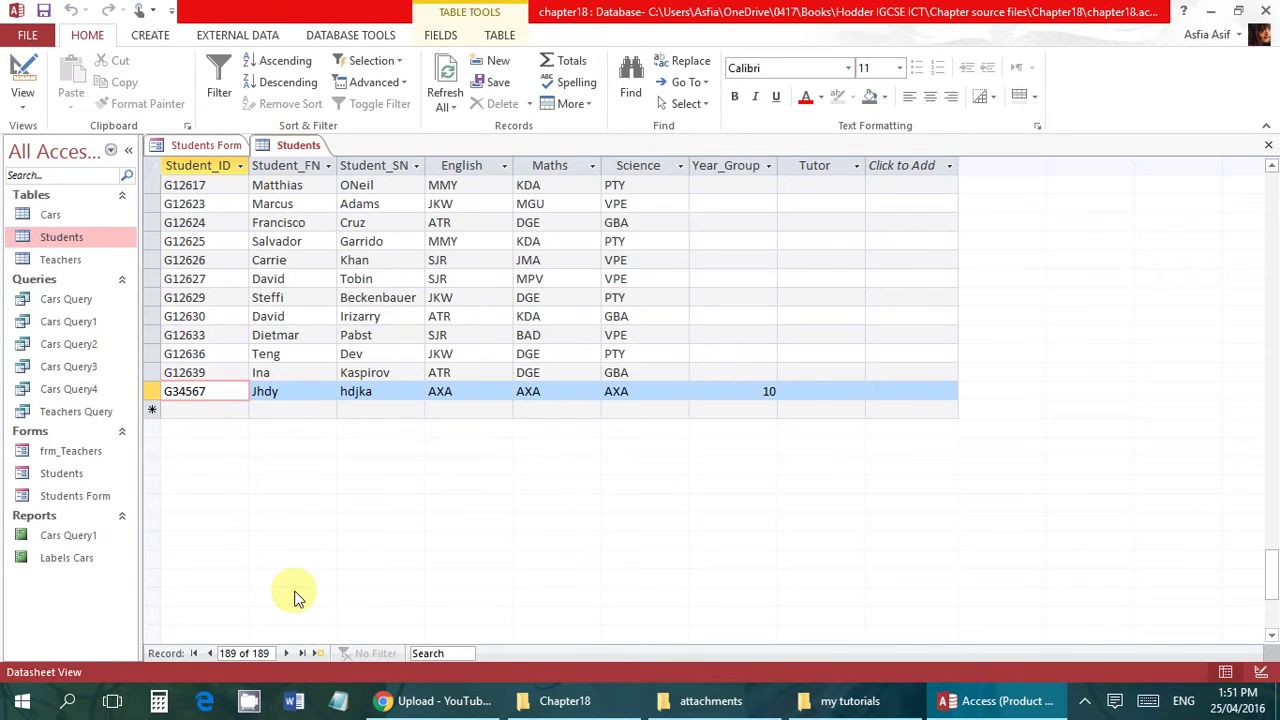
click(222, 150)
right_click(222, 150)
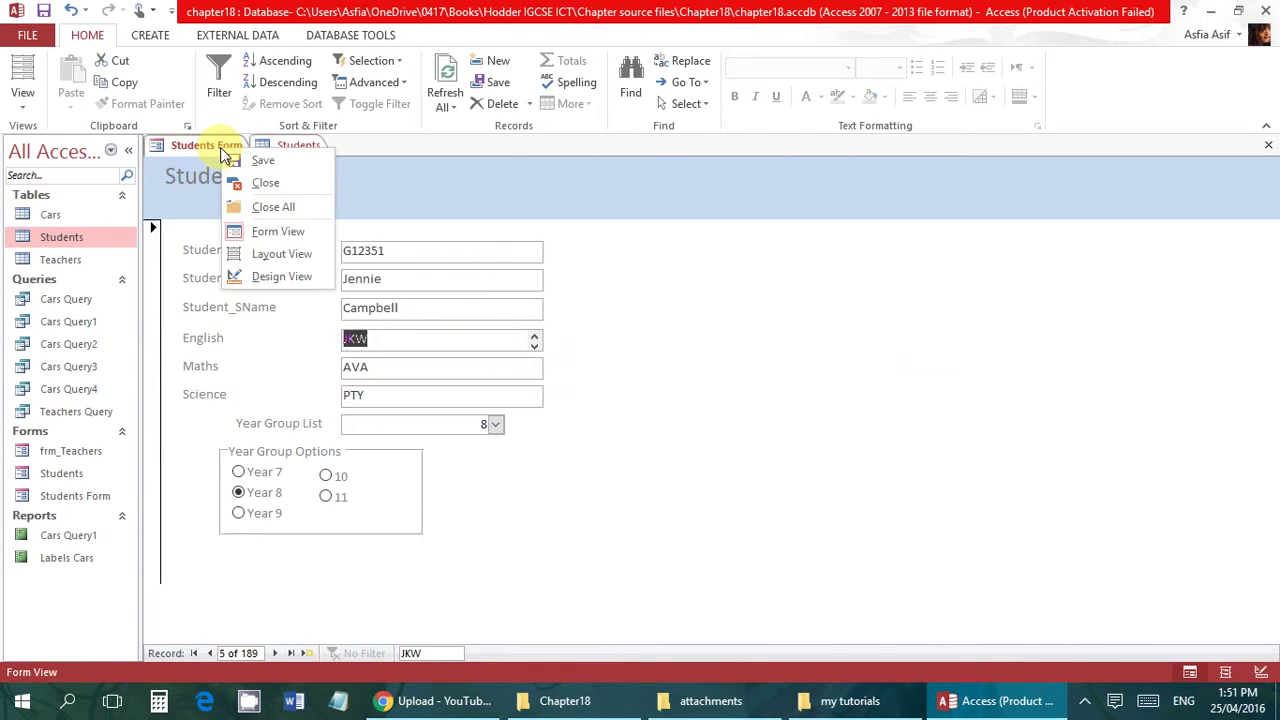
Step: Switch the Students Form to Design View and shorten the Detail section to 9.198cm
click(286, 277)
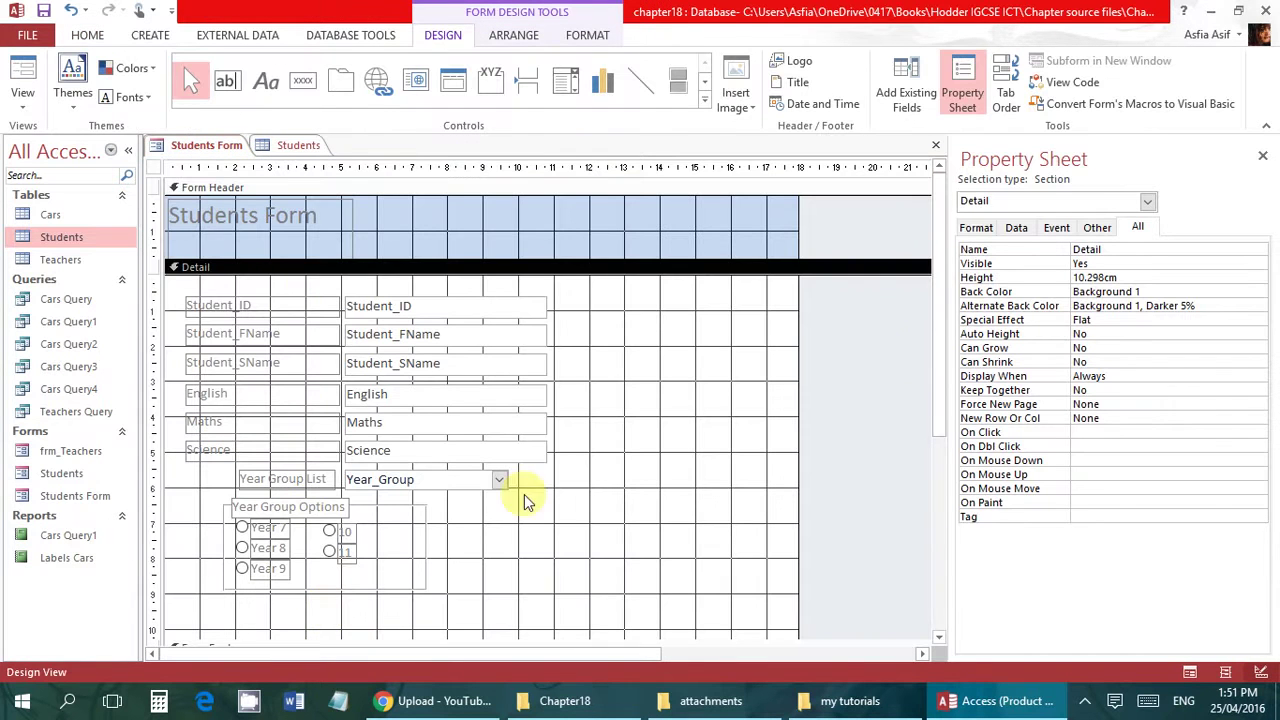
scroll(943, 466, down, 3)
scroll(943, 500, down, 1)
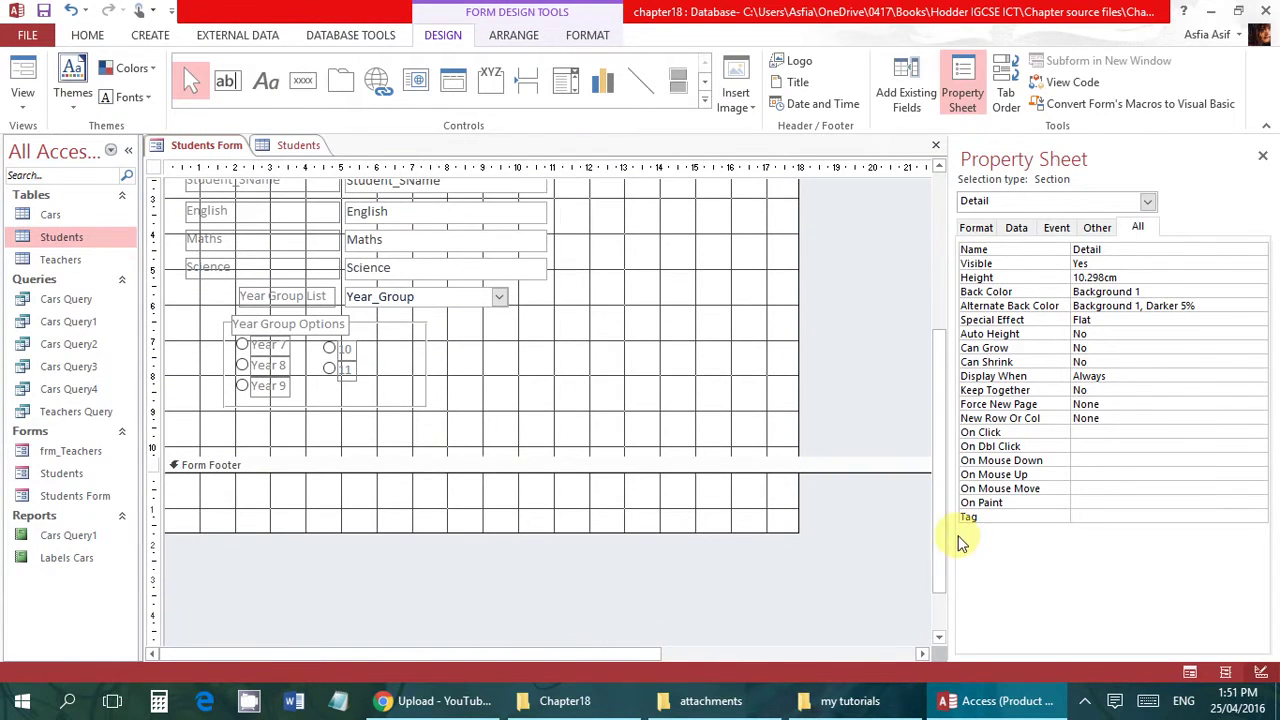
drag(443, 459, 444, 416)
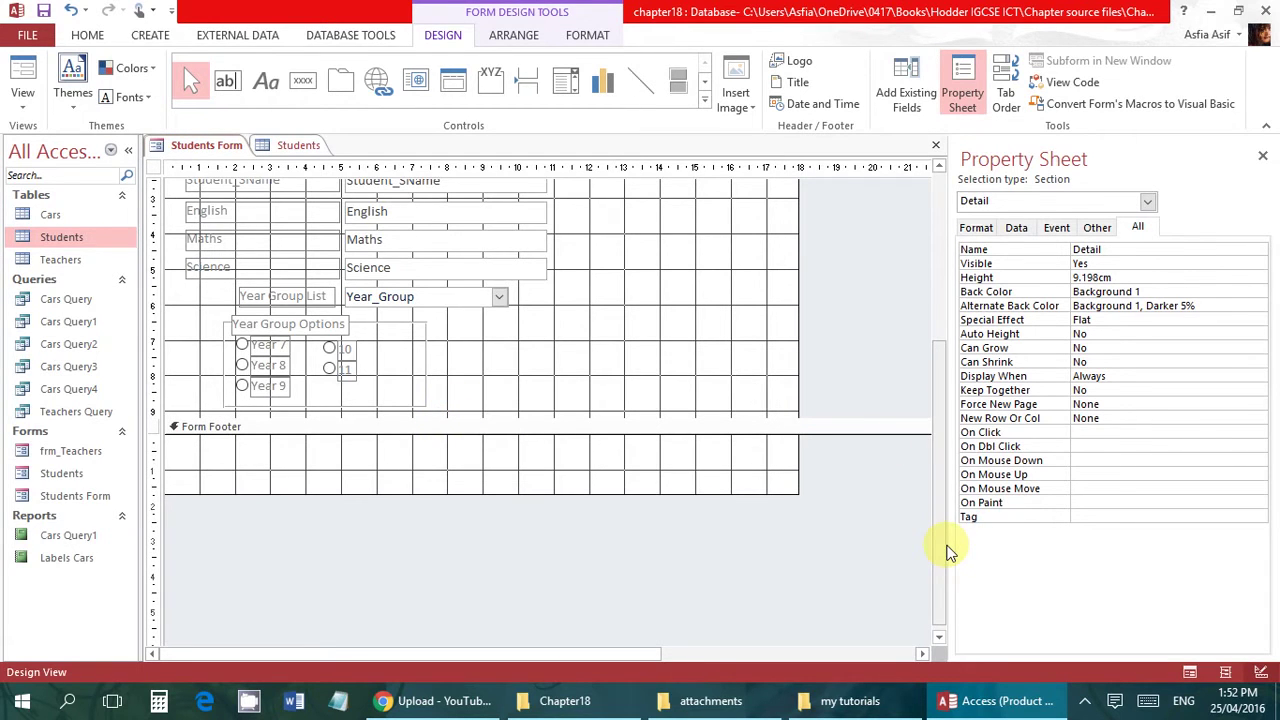
drag(948, 550, 943, 435)
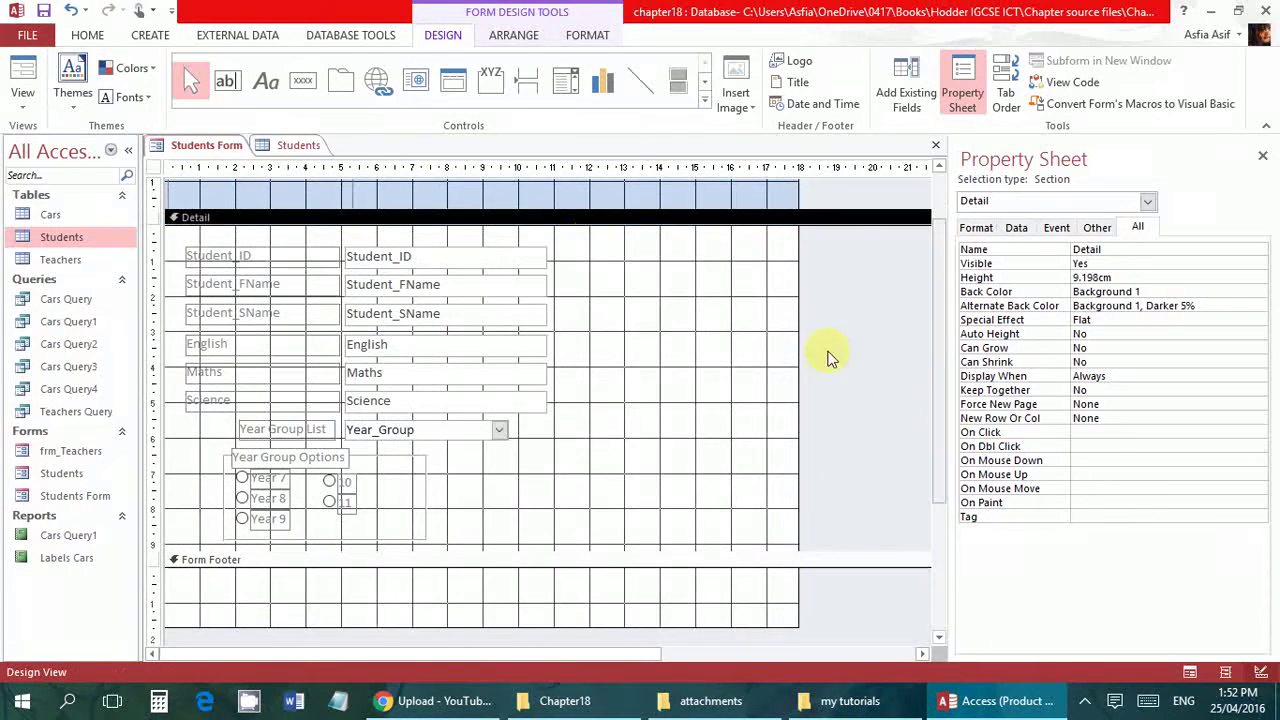
Step: Draw a Form Footer label reading 'name, candidate number, center number'
click(265, 82)
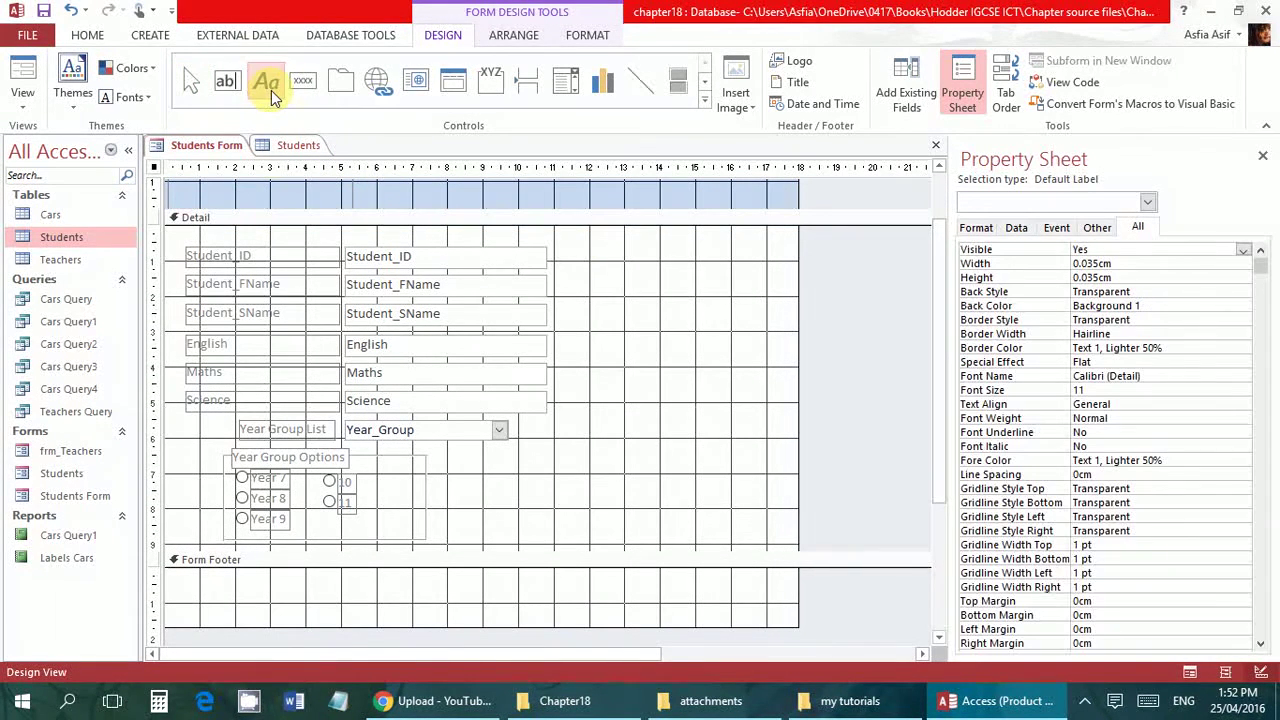
drag(174, 582, 403, 606)
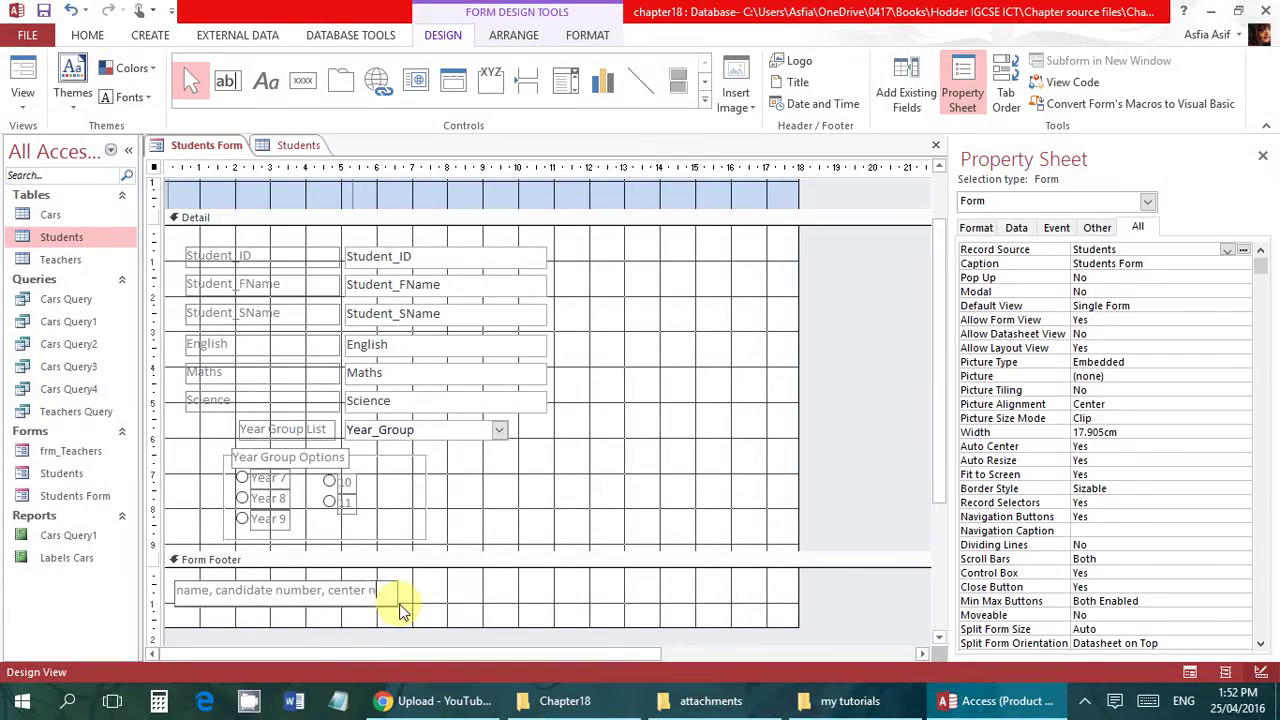
click(486, 591)
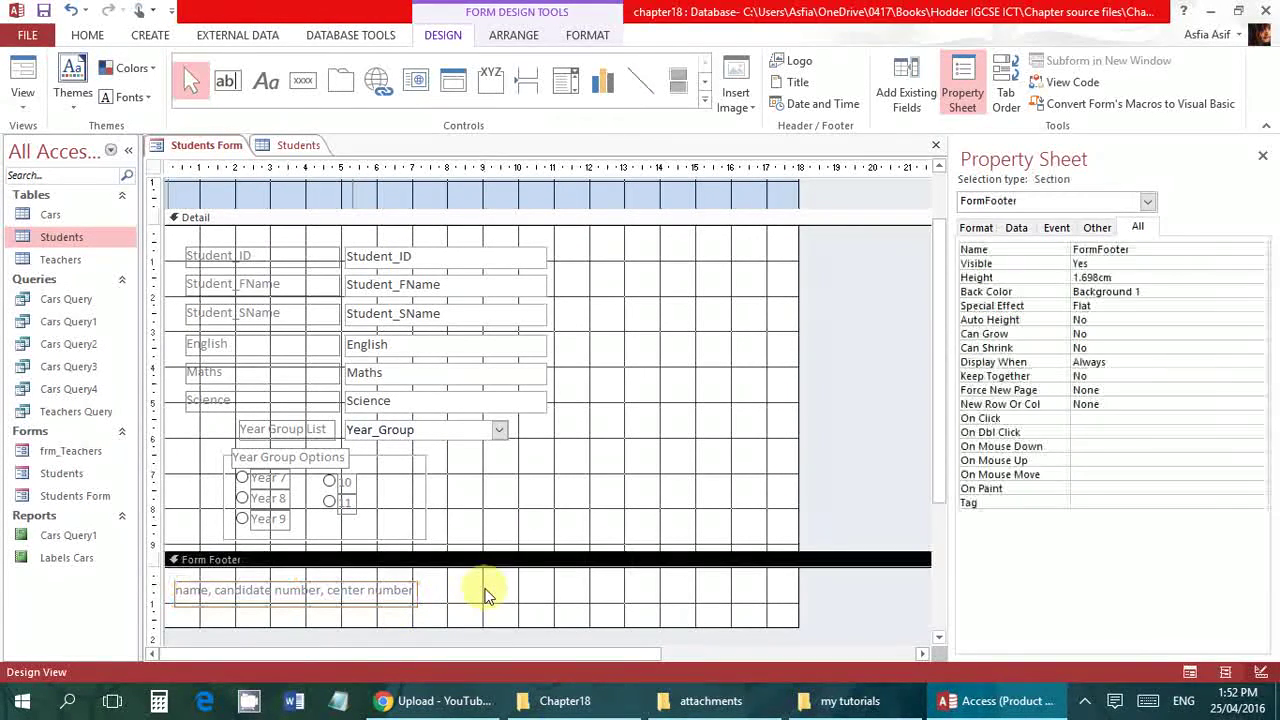
Step: Insert a =Date() box showing the long date without the time
click(830, 104)
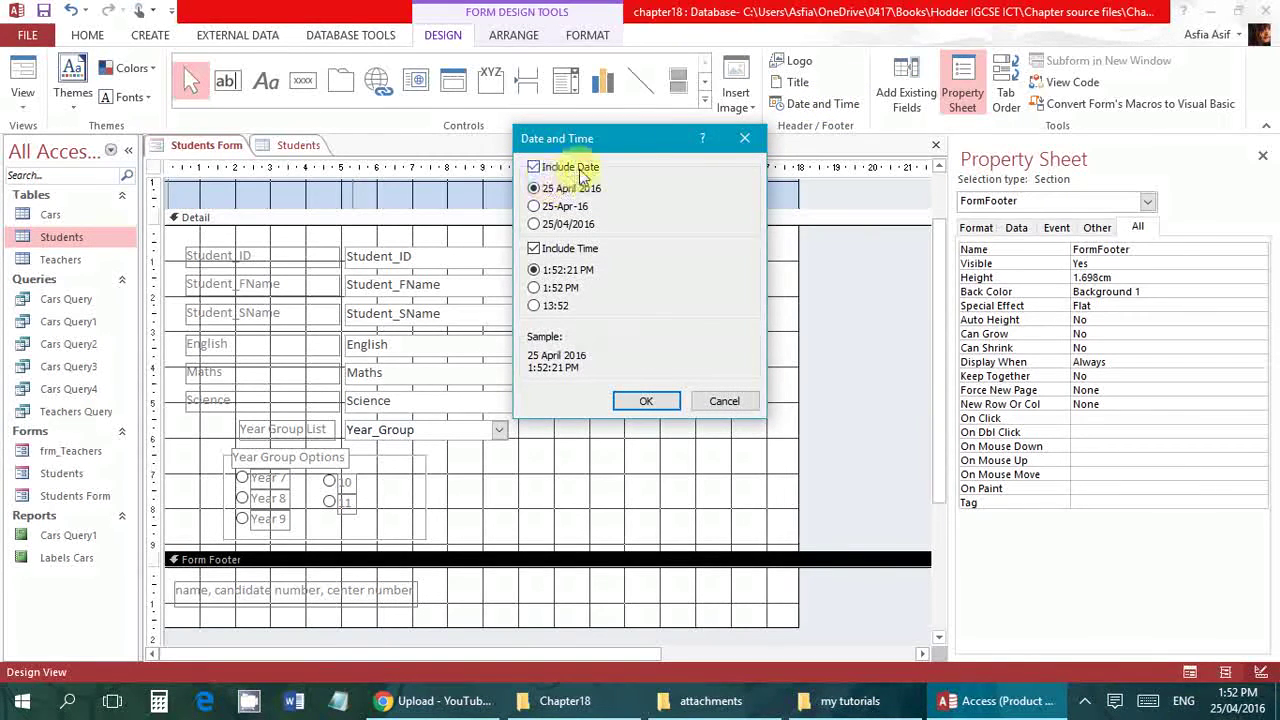
click(557, 254)
click(646, 400)
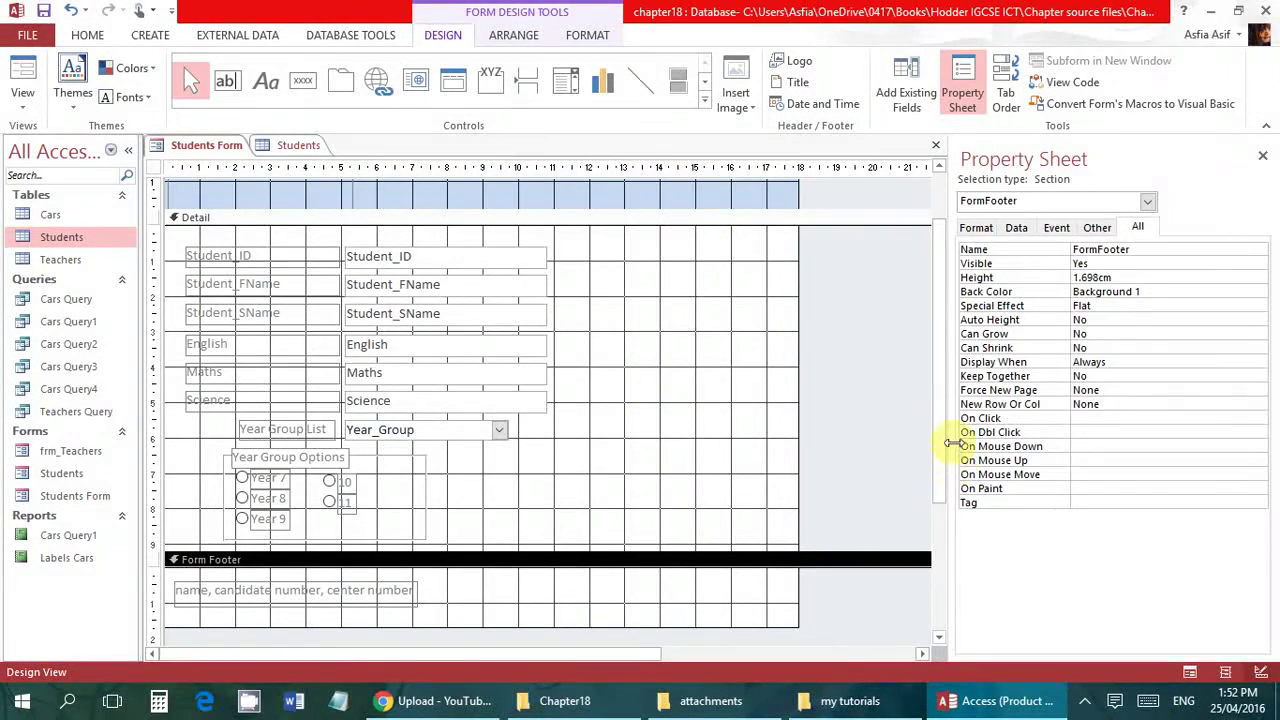
Step: Move the =Date() box into the Form Footer, line it up with the label, and select both
scroll(925, 405, up, 2)
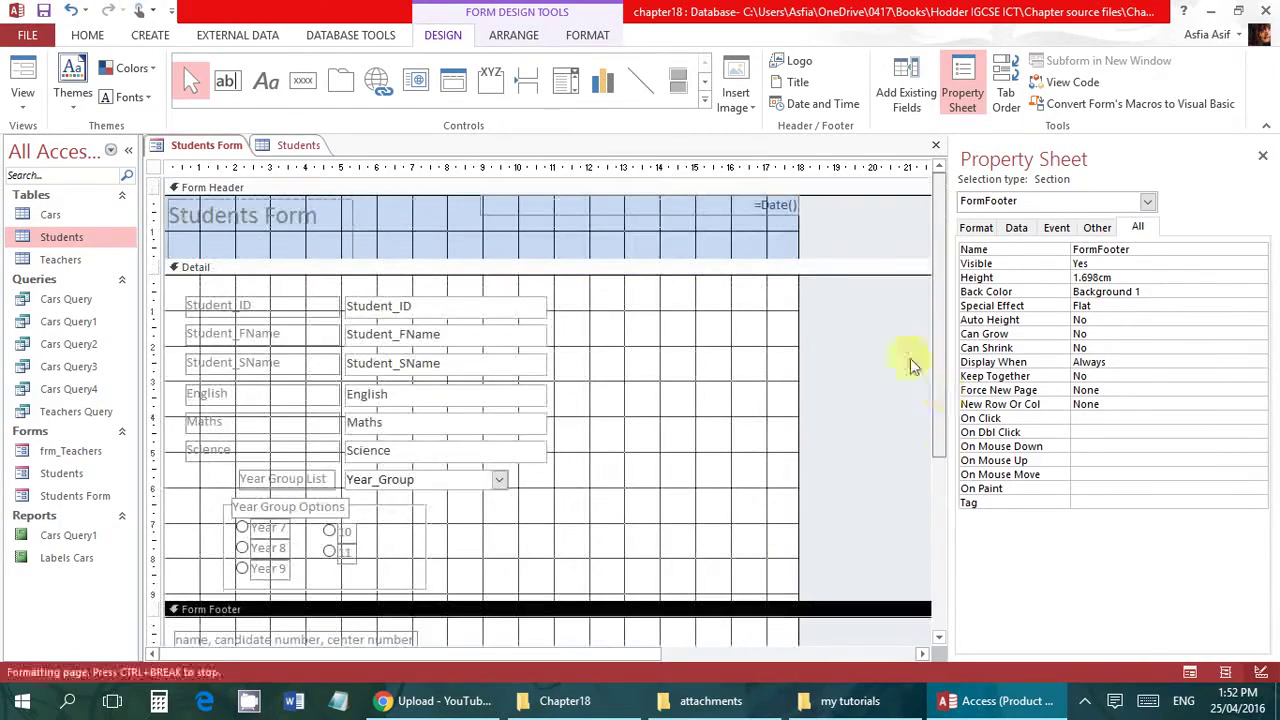
click(737, 211)
drag(737, 217, 733, 640)
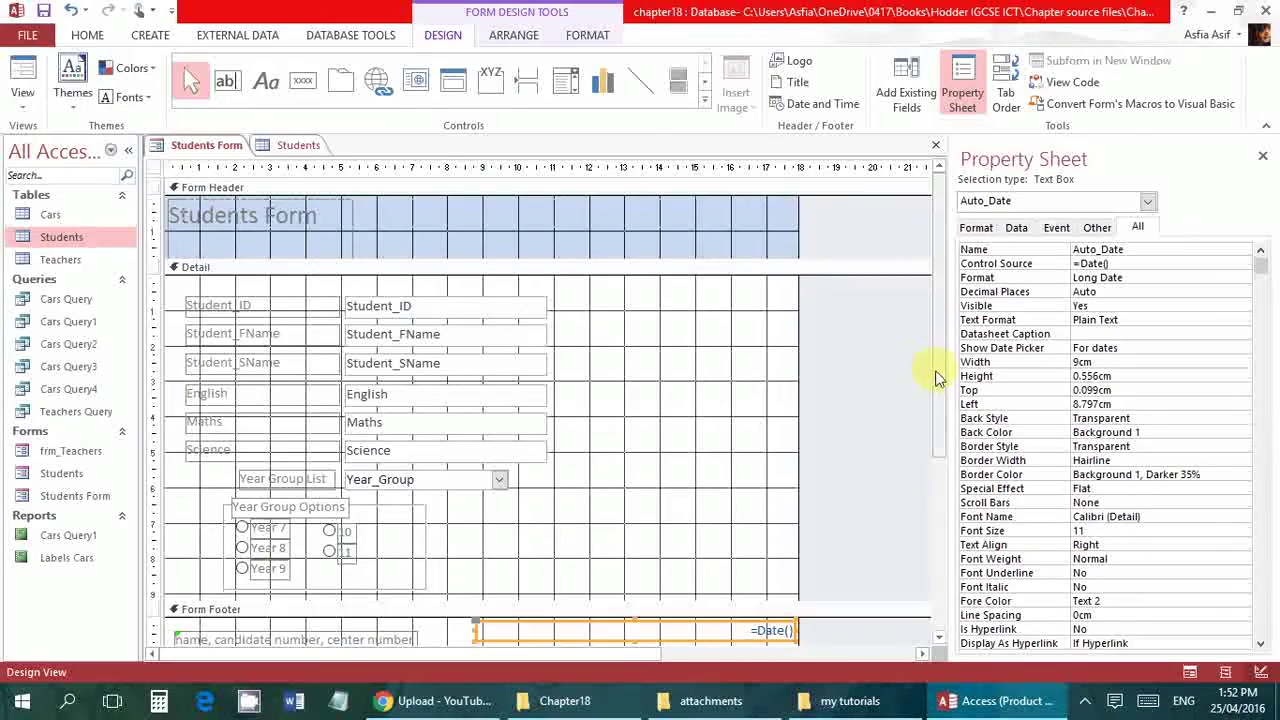
drag(930, 371, 941, 431)
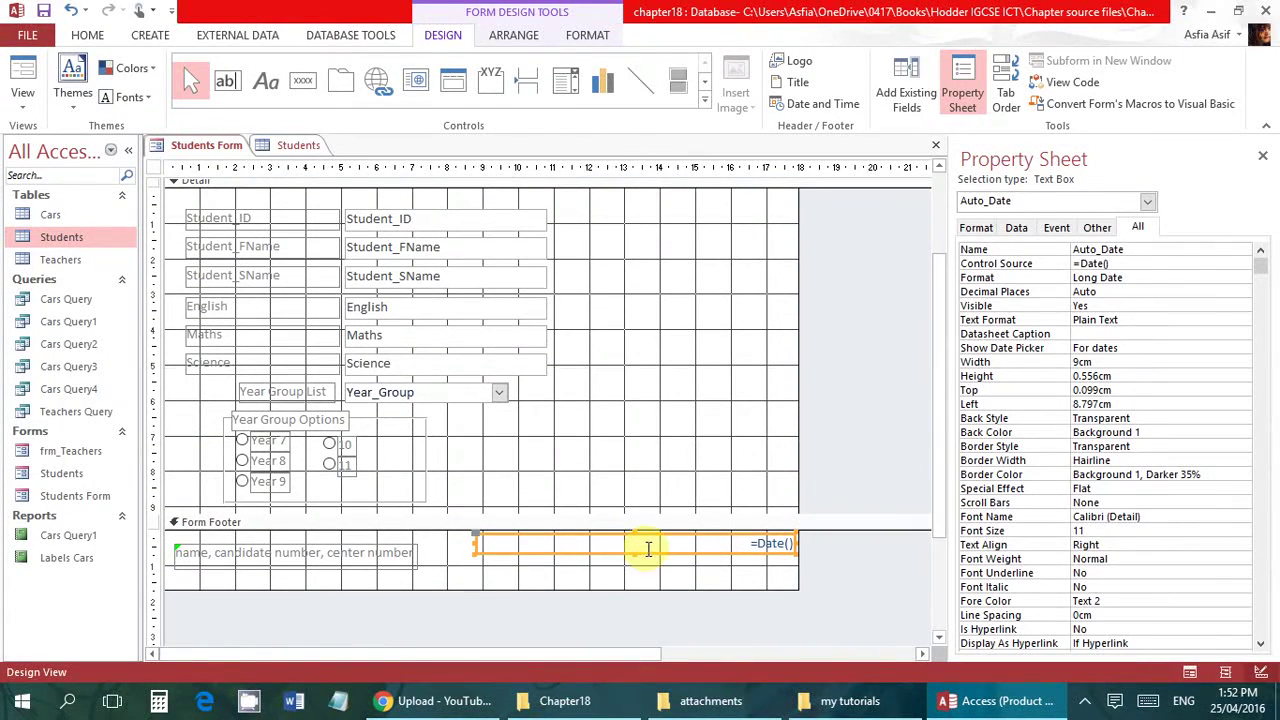
drag(651, 561, 654, 571)
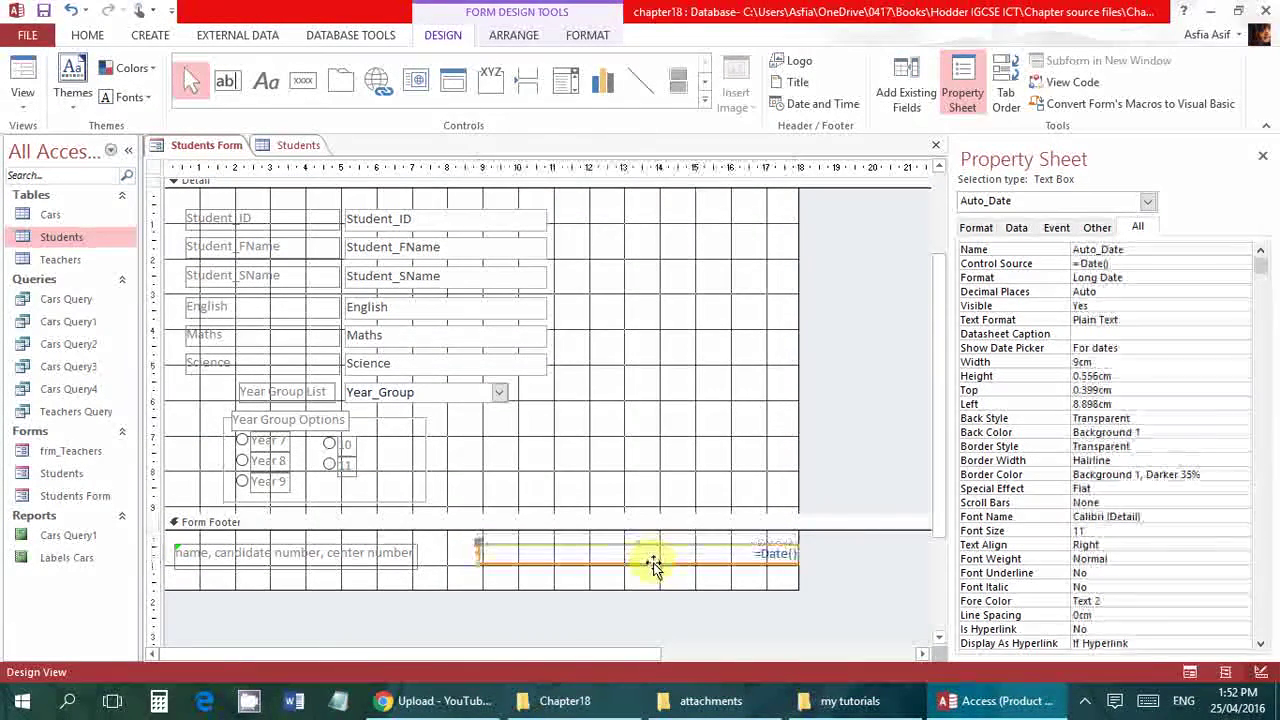
click(320, 553)
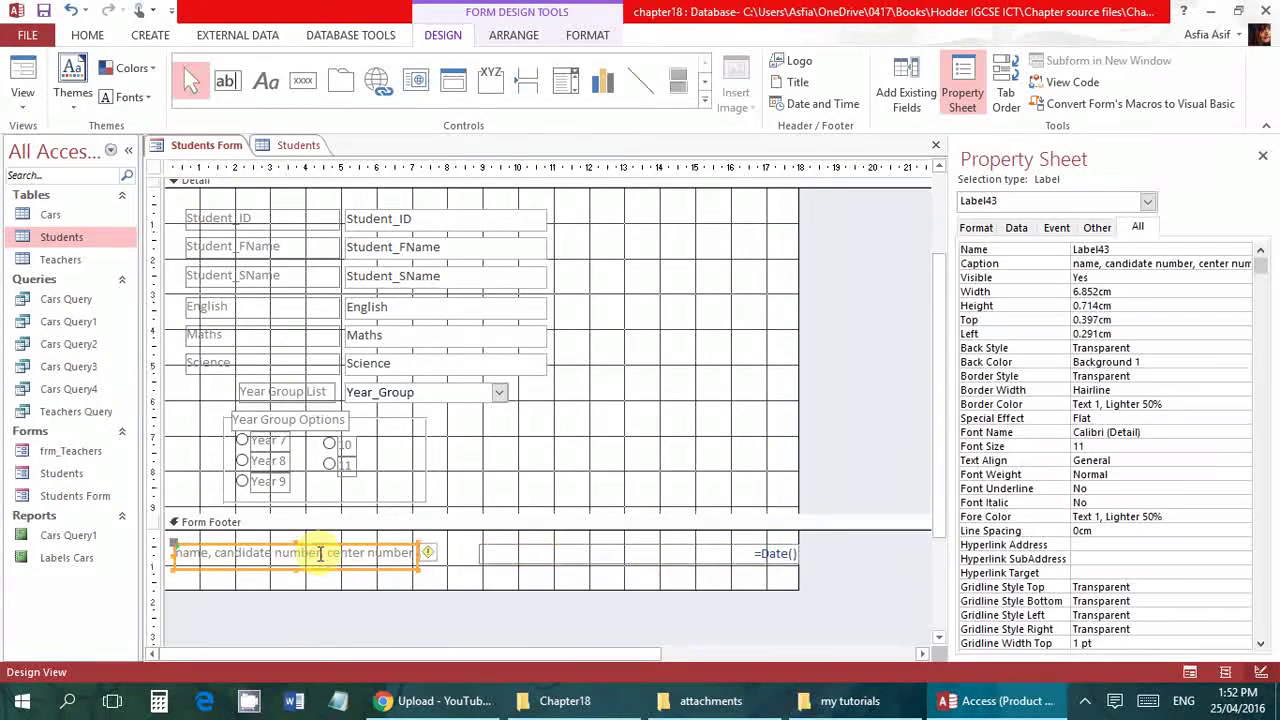
shift+click(538, 558)
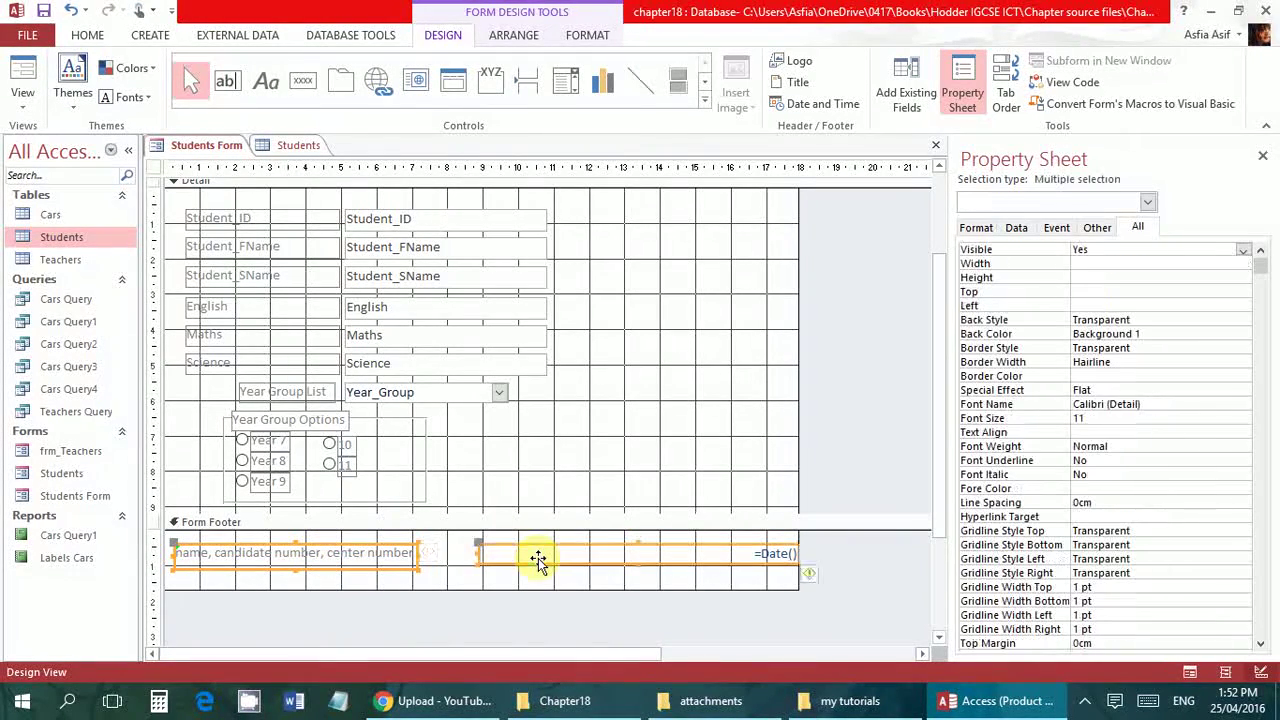
Step: Give the footer label and =Date() box the black Text 1 font colour, then select the Detail section
click(92, 38)
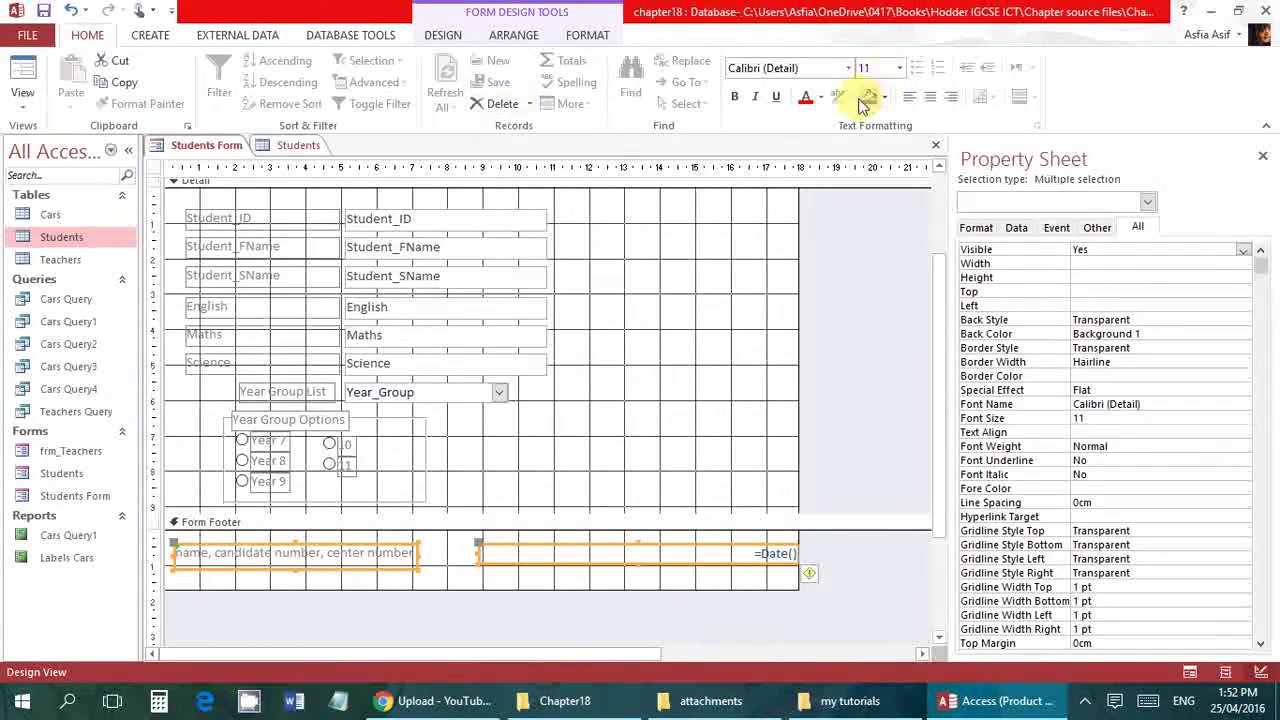
click(820, 104)
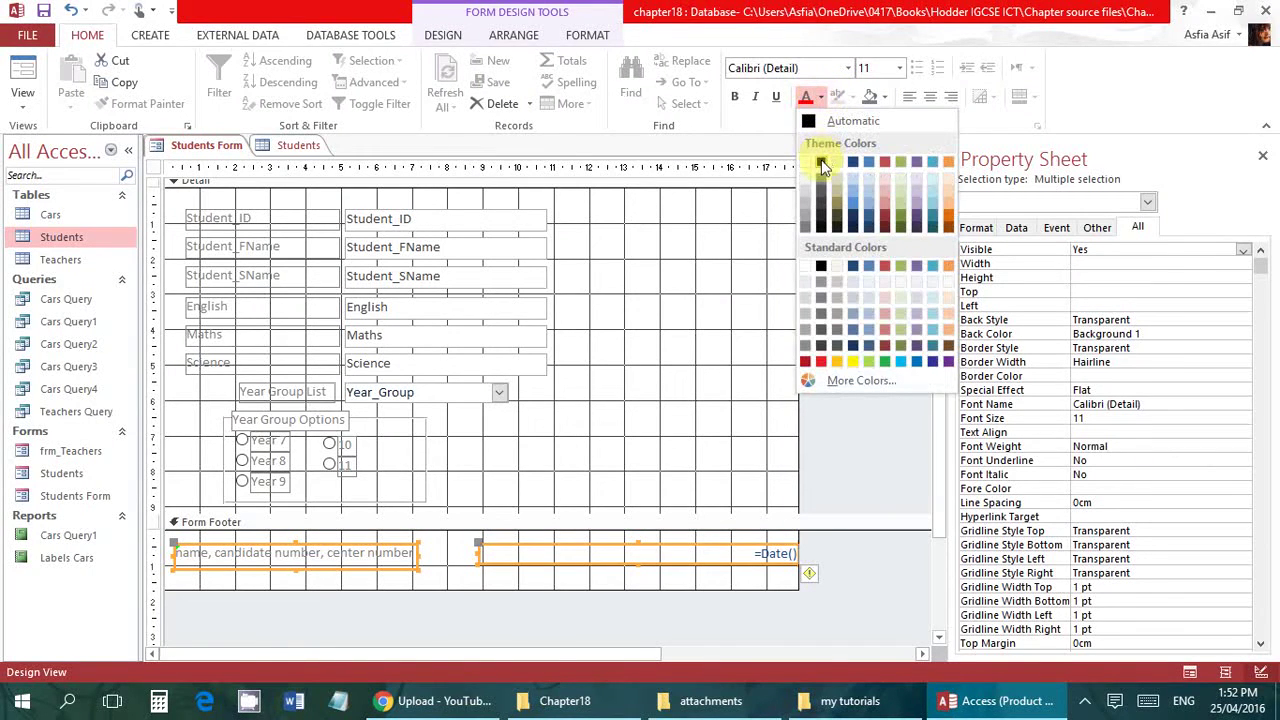
click(820, 160)
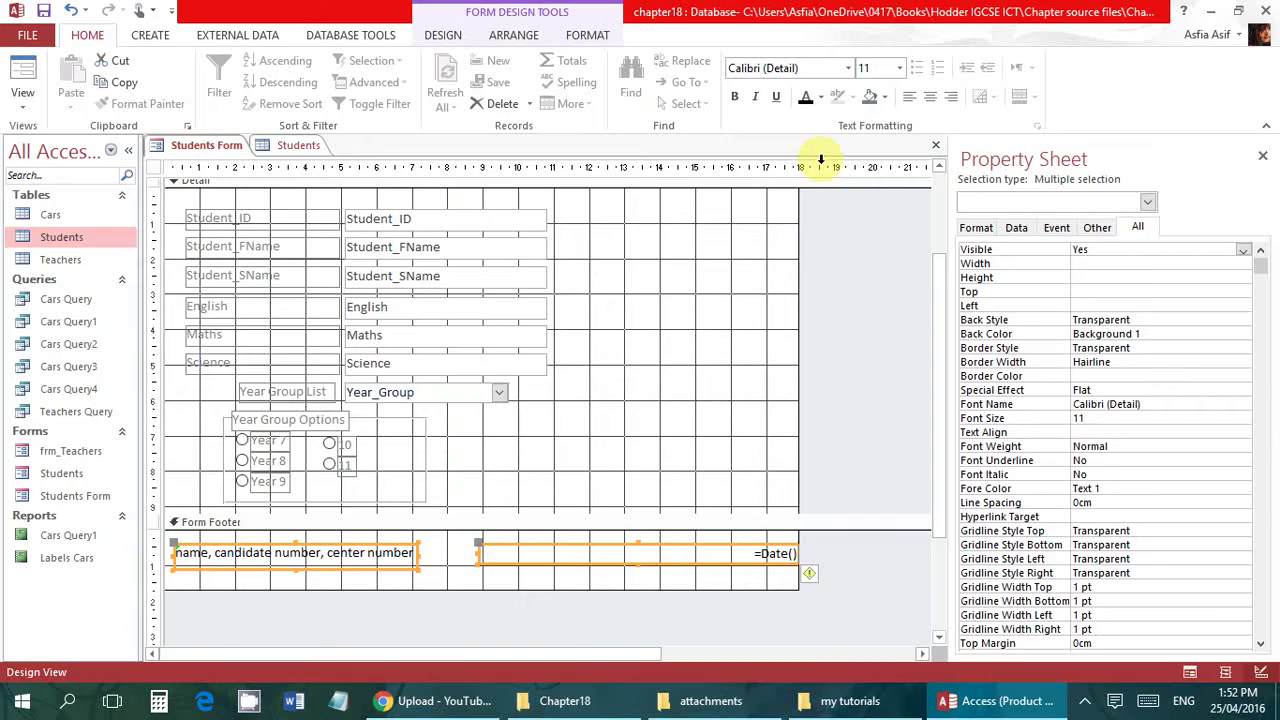
drag(605, 495, 197, 140)
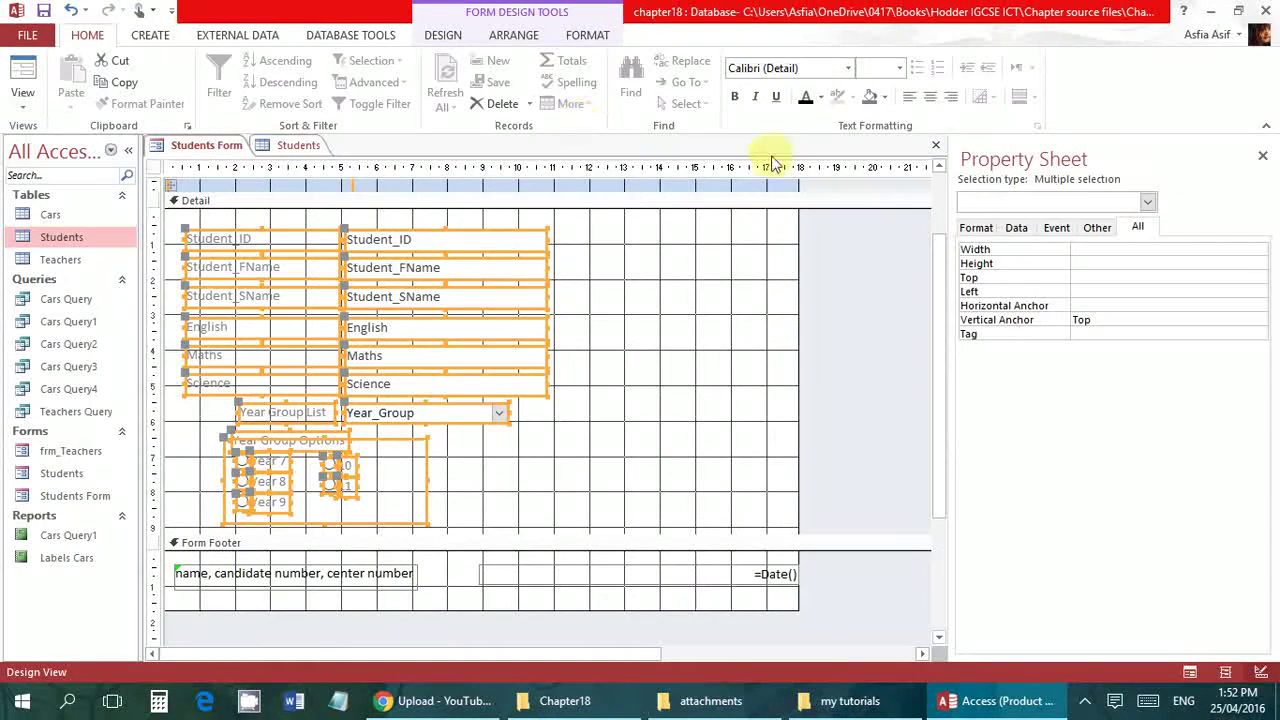
click(699, 425)
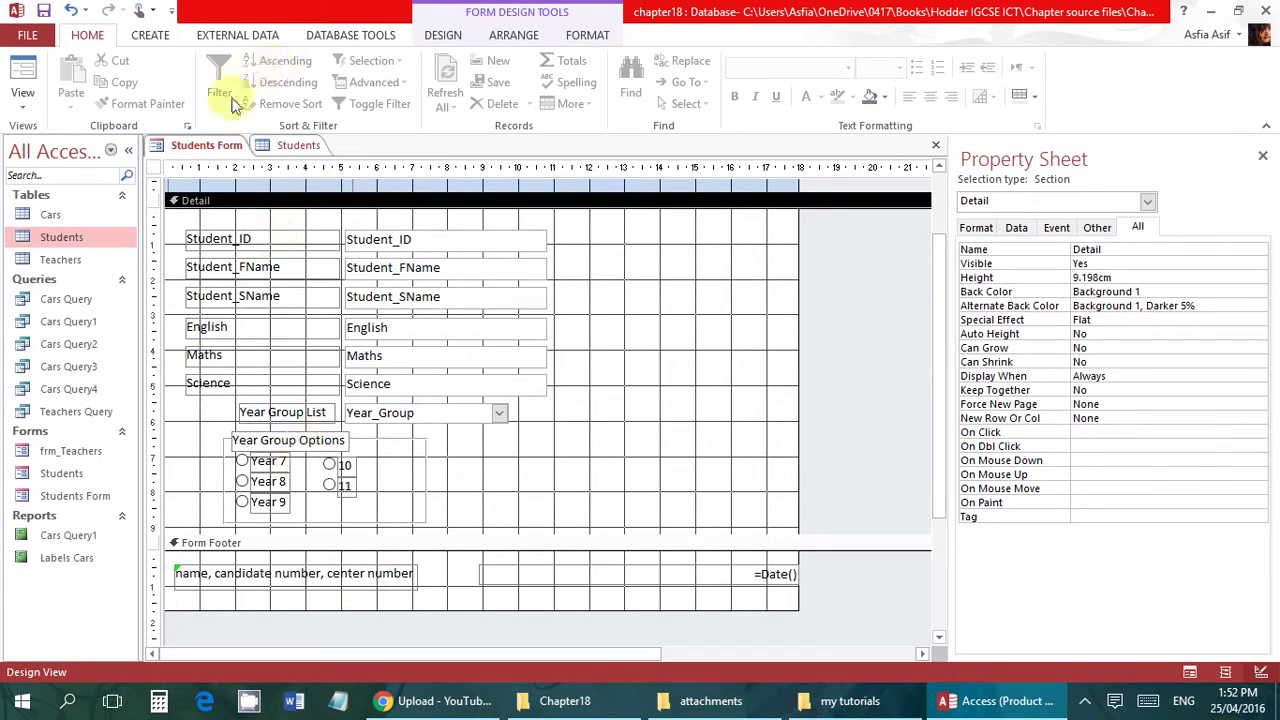
Step: View the Students Form in Form View with live records, then open the File backstage
right_click(207, 145)
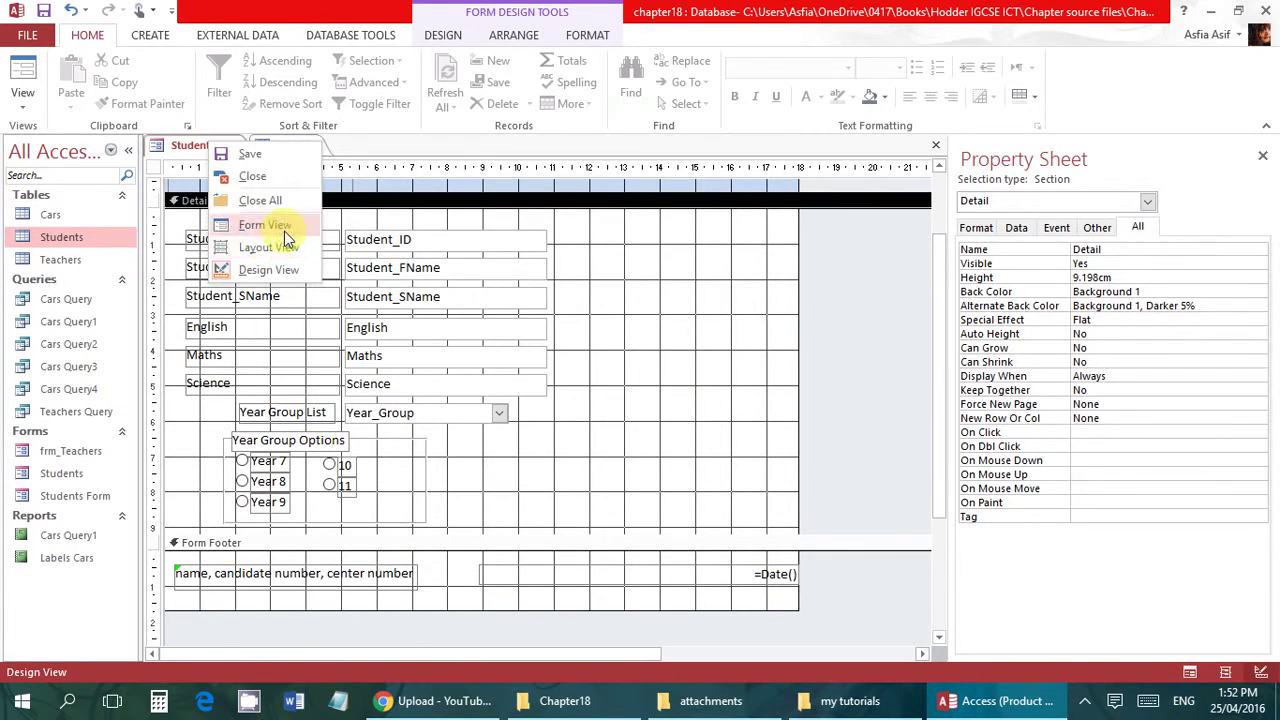
click(284, 231)
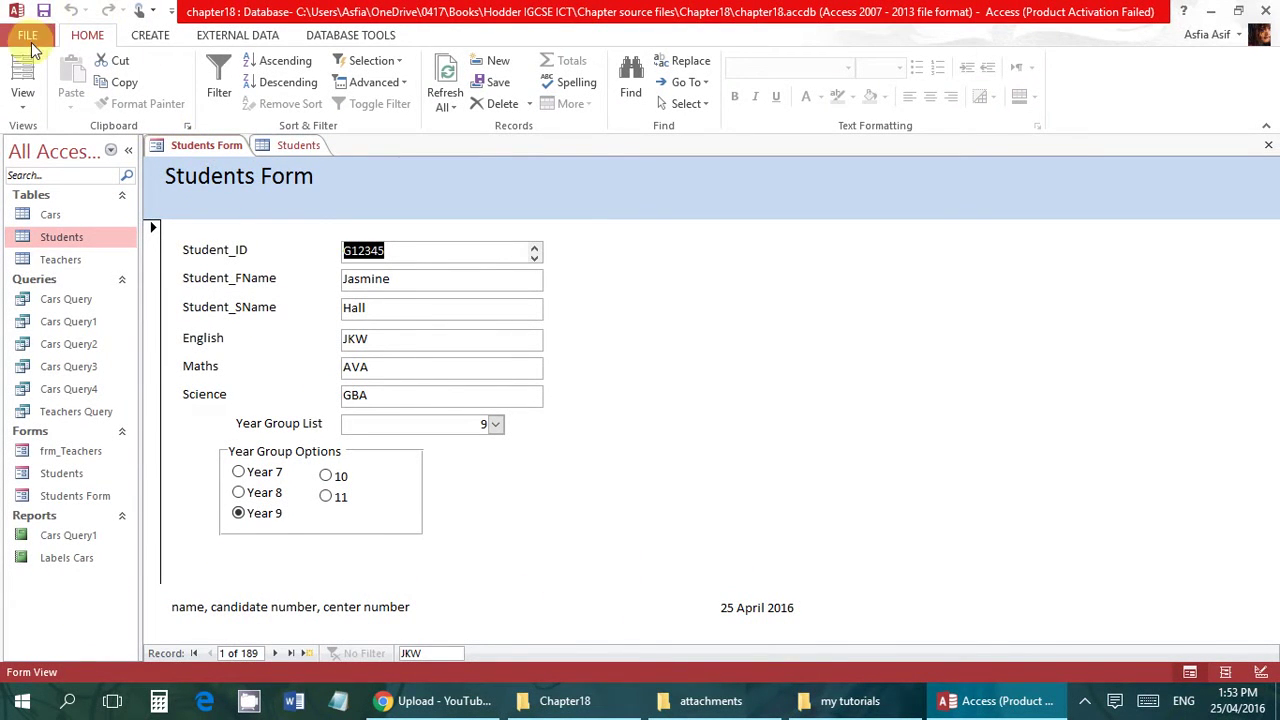
click(30, 40)
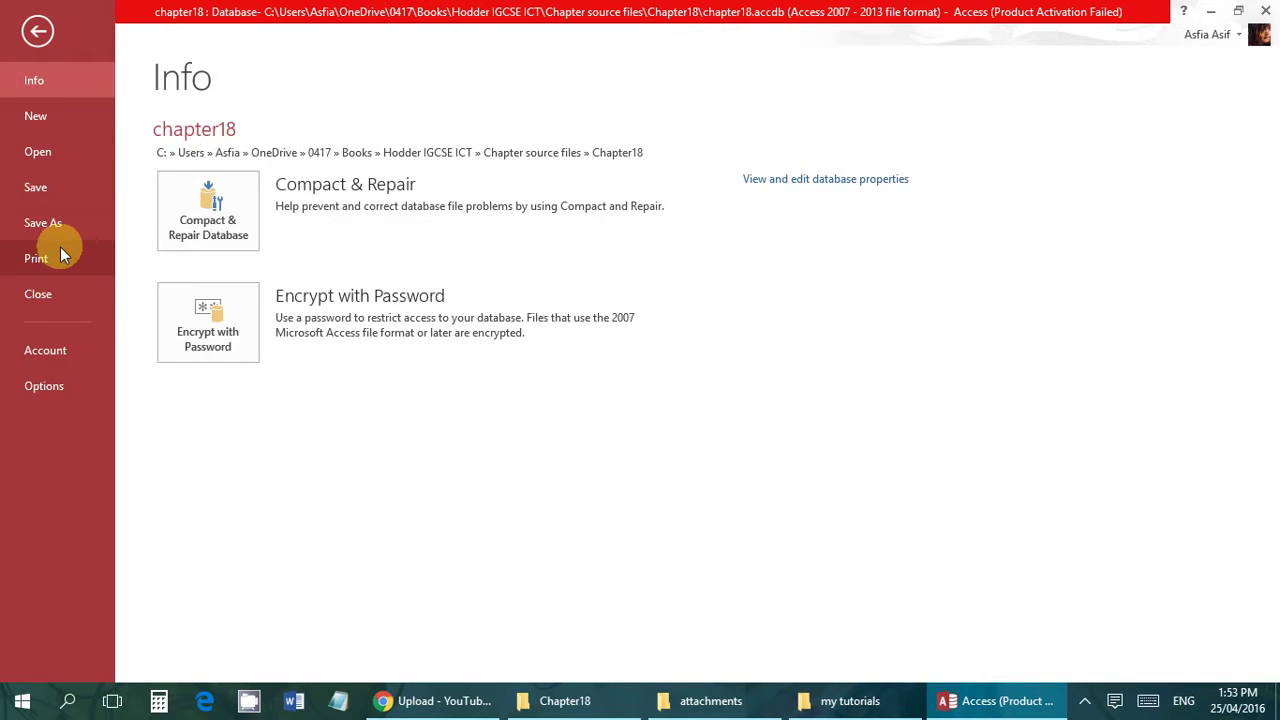
Step: Print-preview the Students Form, close the preview and return to Design View
click(60, 250)
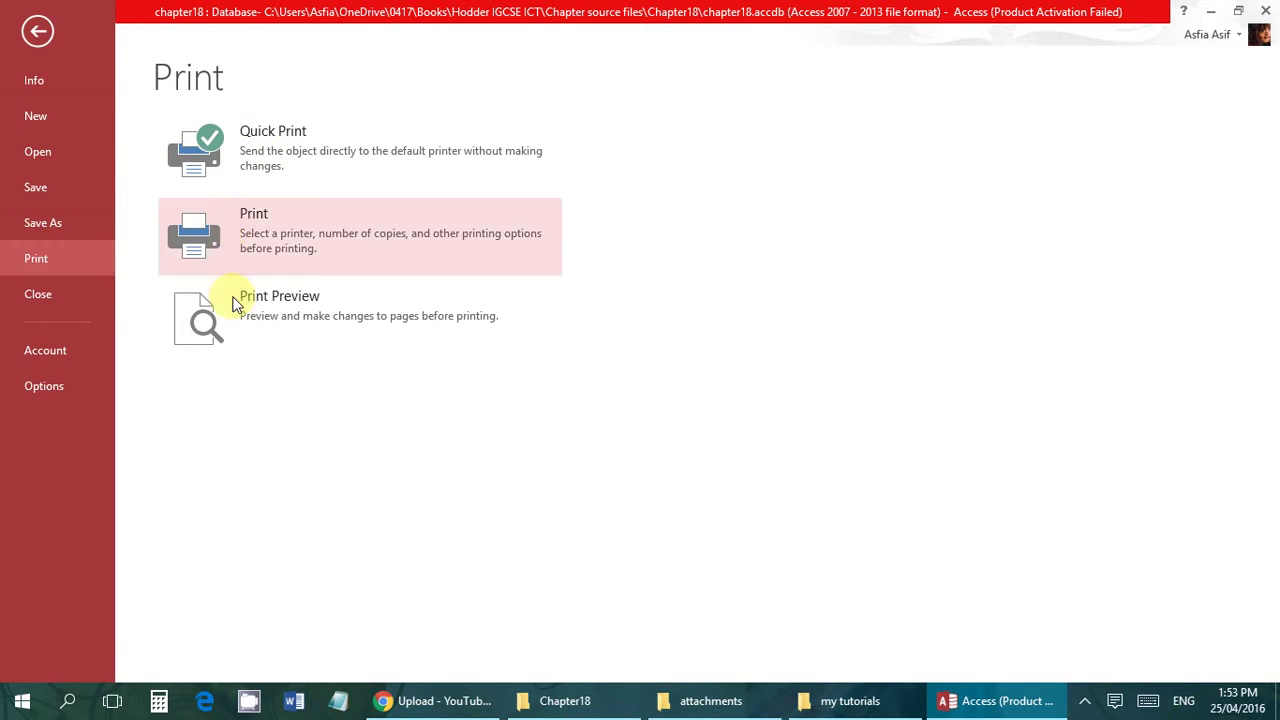
click(245, 318)
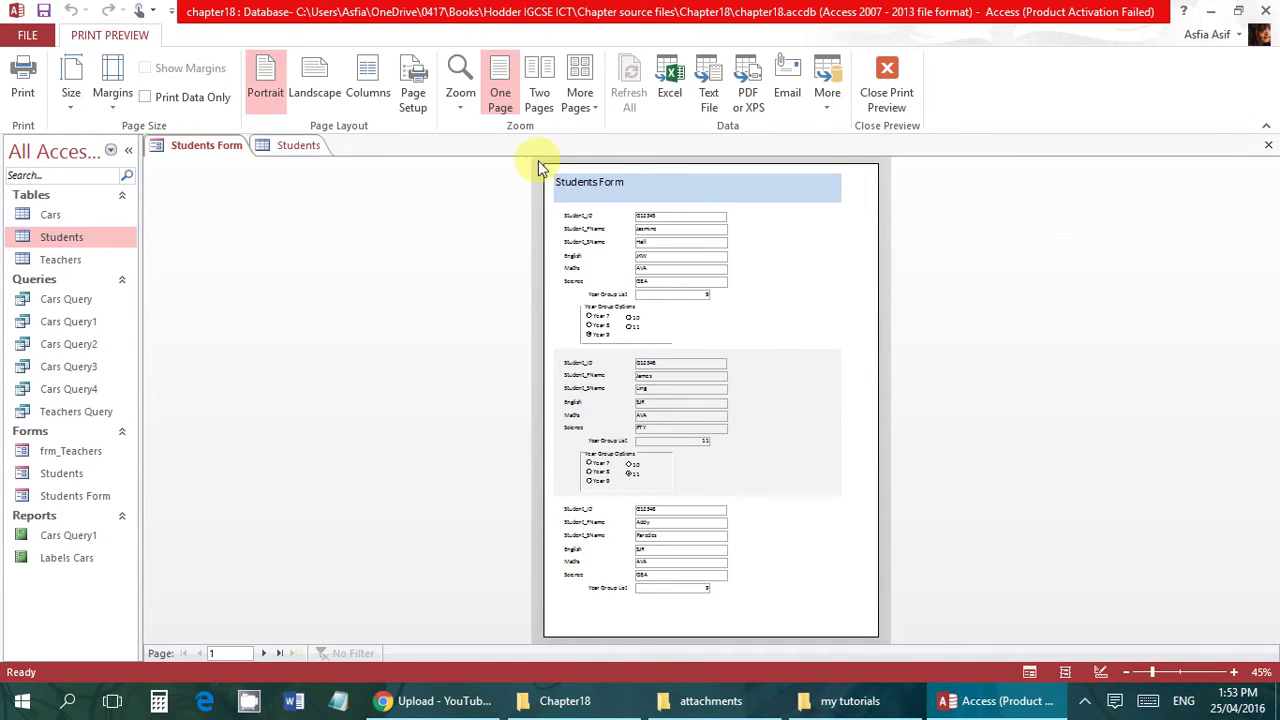
click(886, 90)
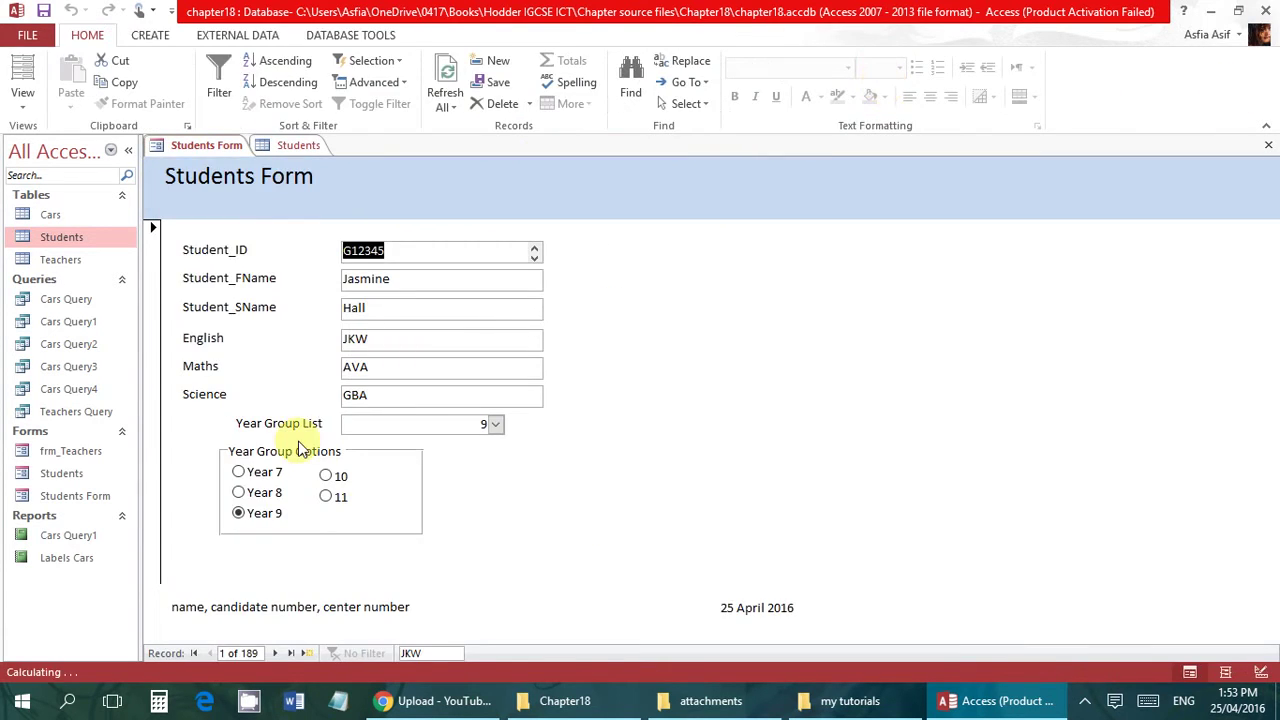
right_click(190, 148)
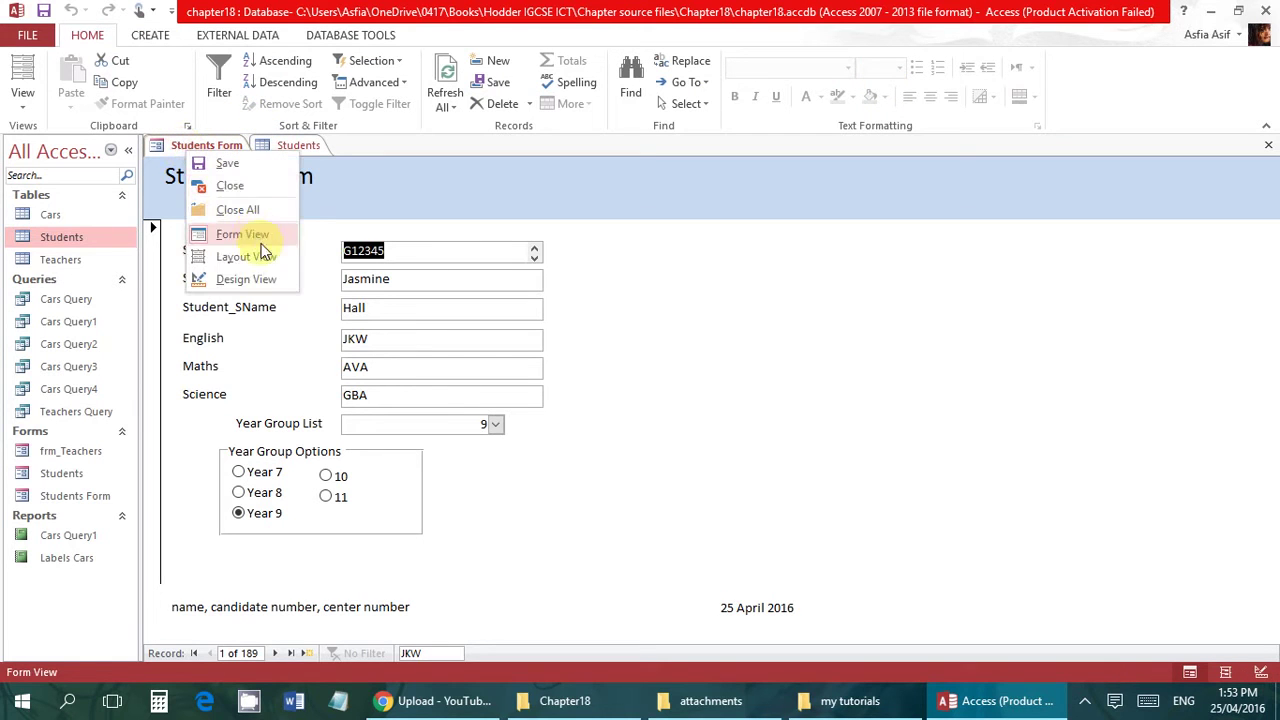
click(246, 279)
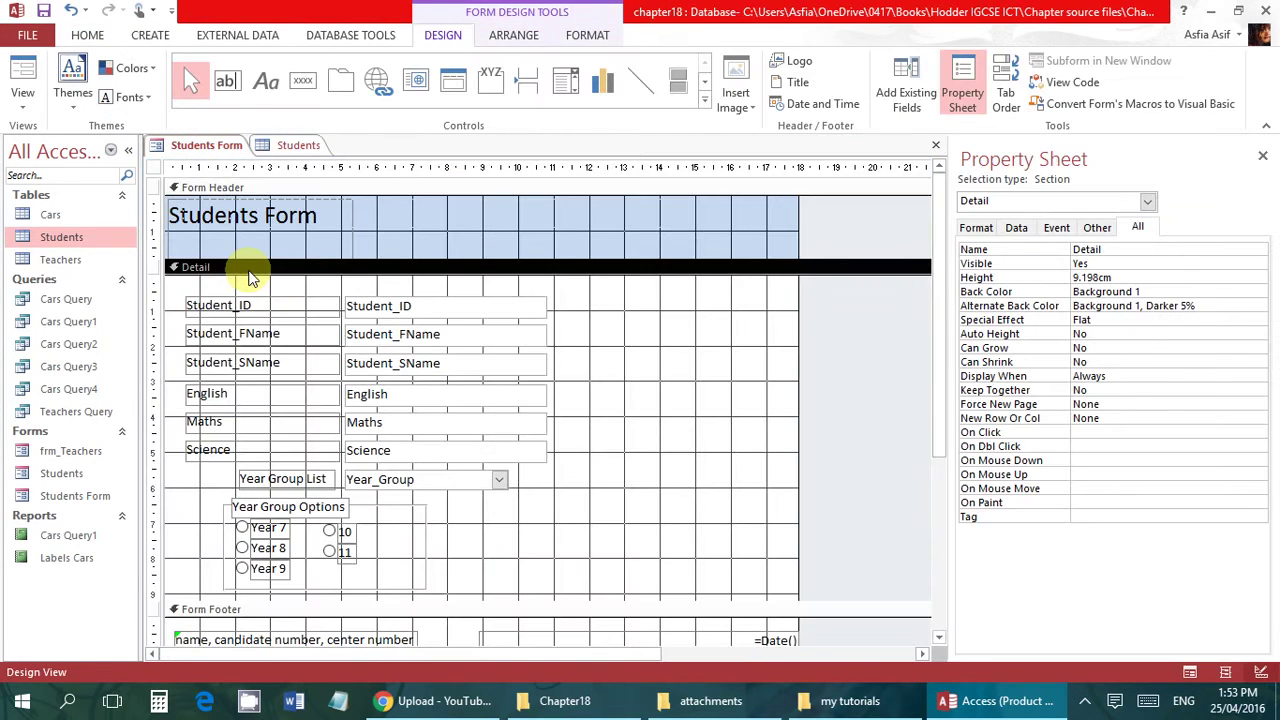
click(30, 38)
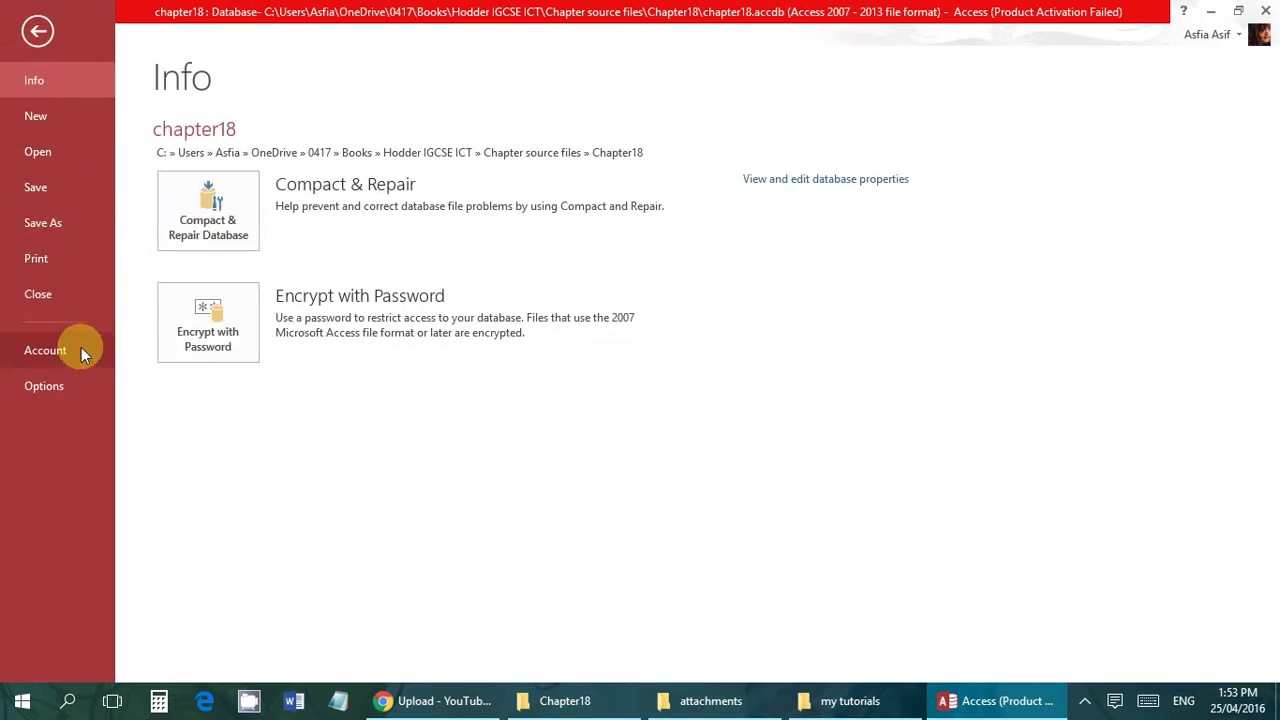
click(78, 260)
click(323, 312)
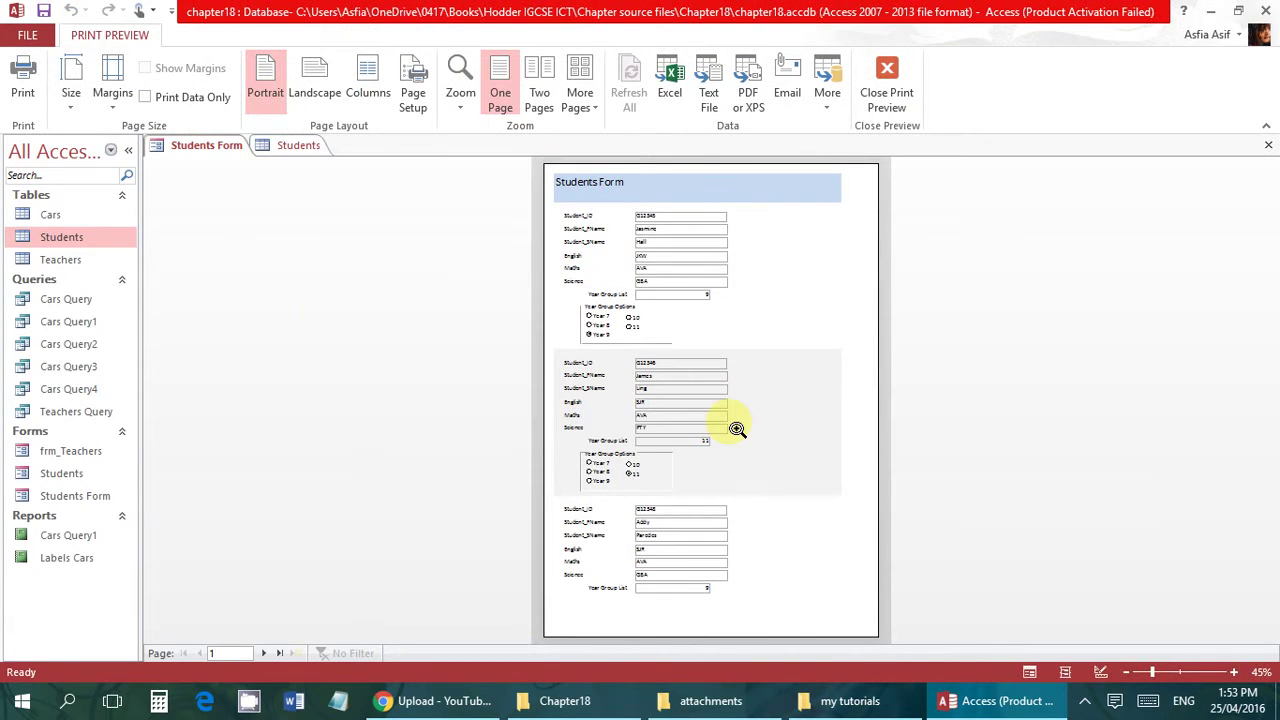
click(734, 426)
click(737, 428)
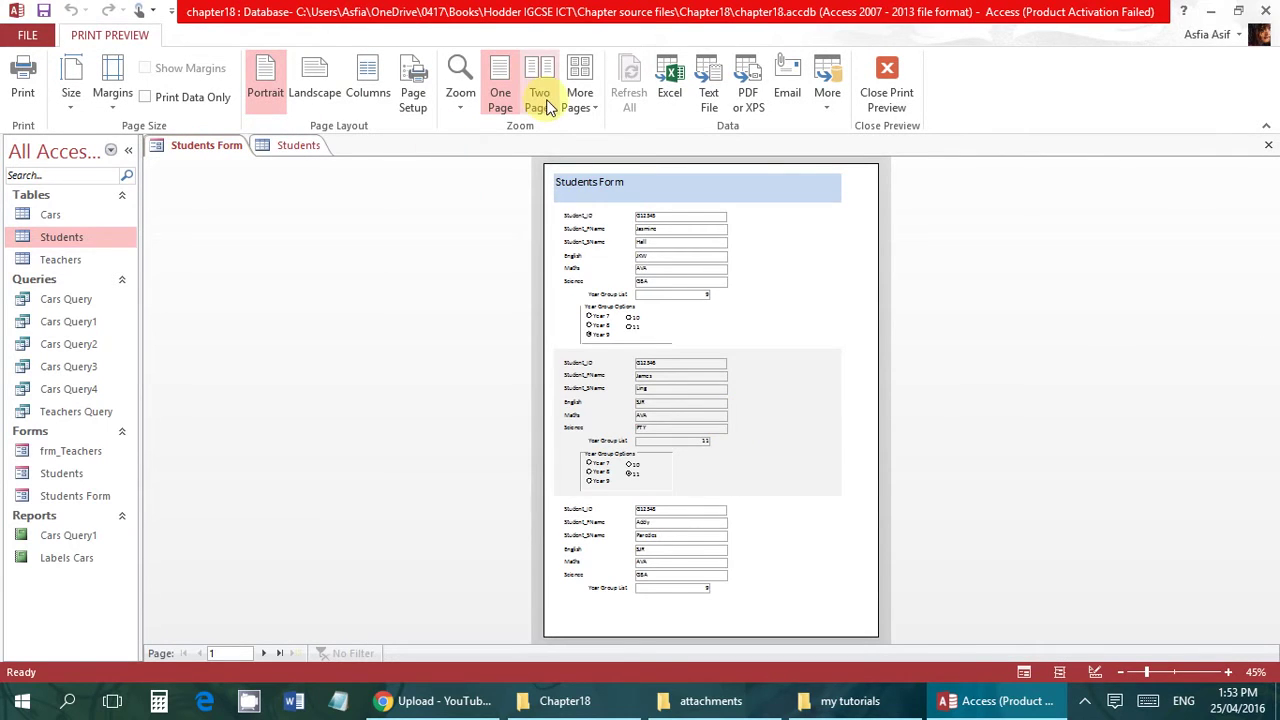
click(581, 104)
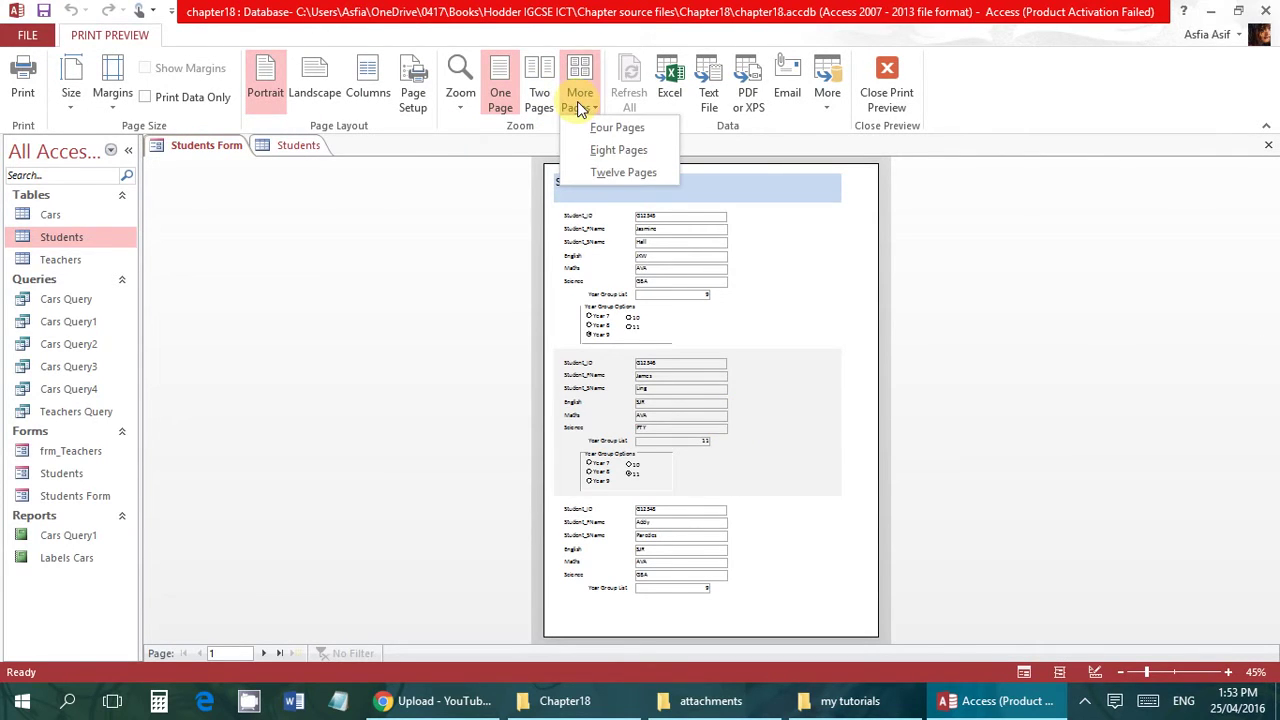
click(577, 101)
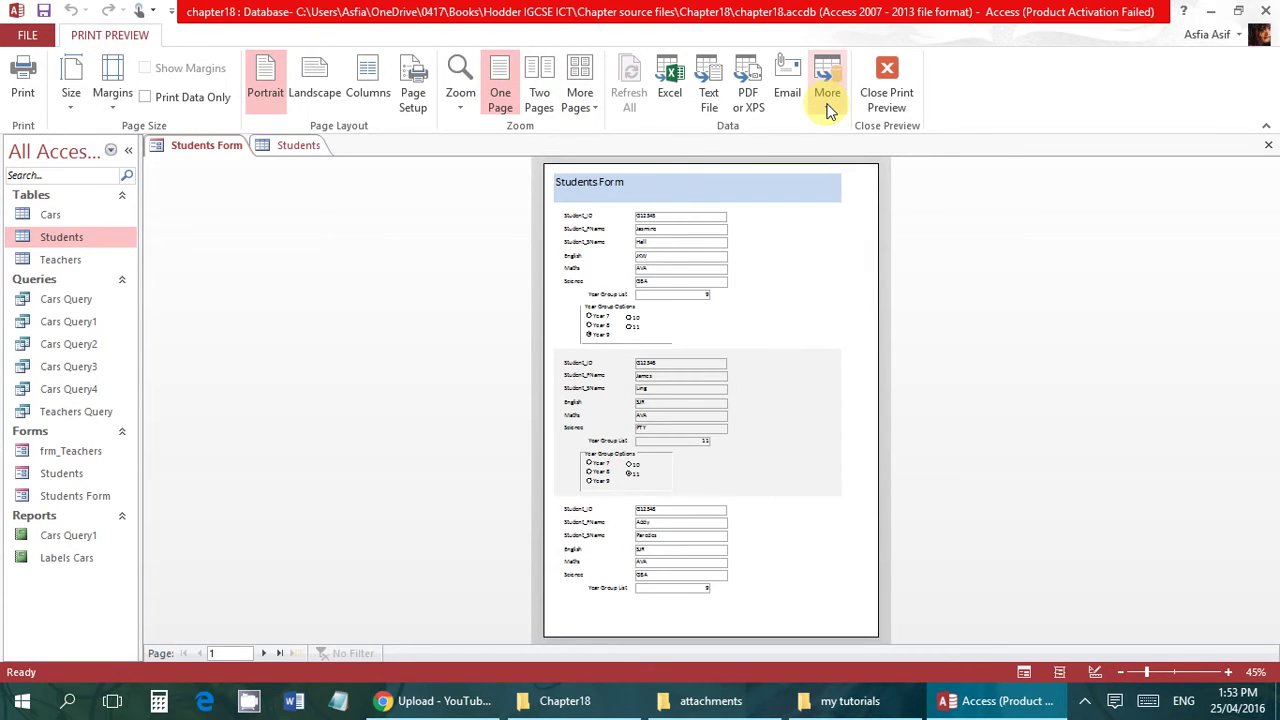
click(178, 98)
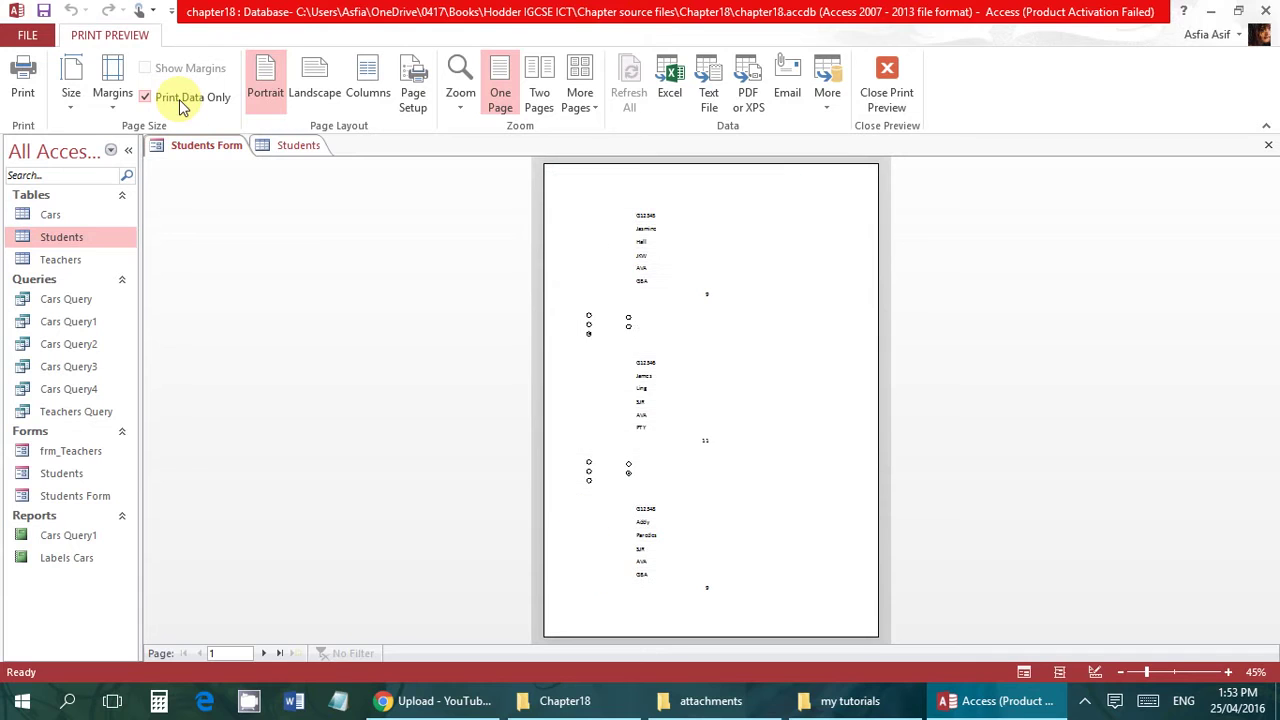
click(179, 99)
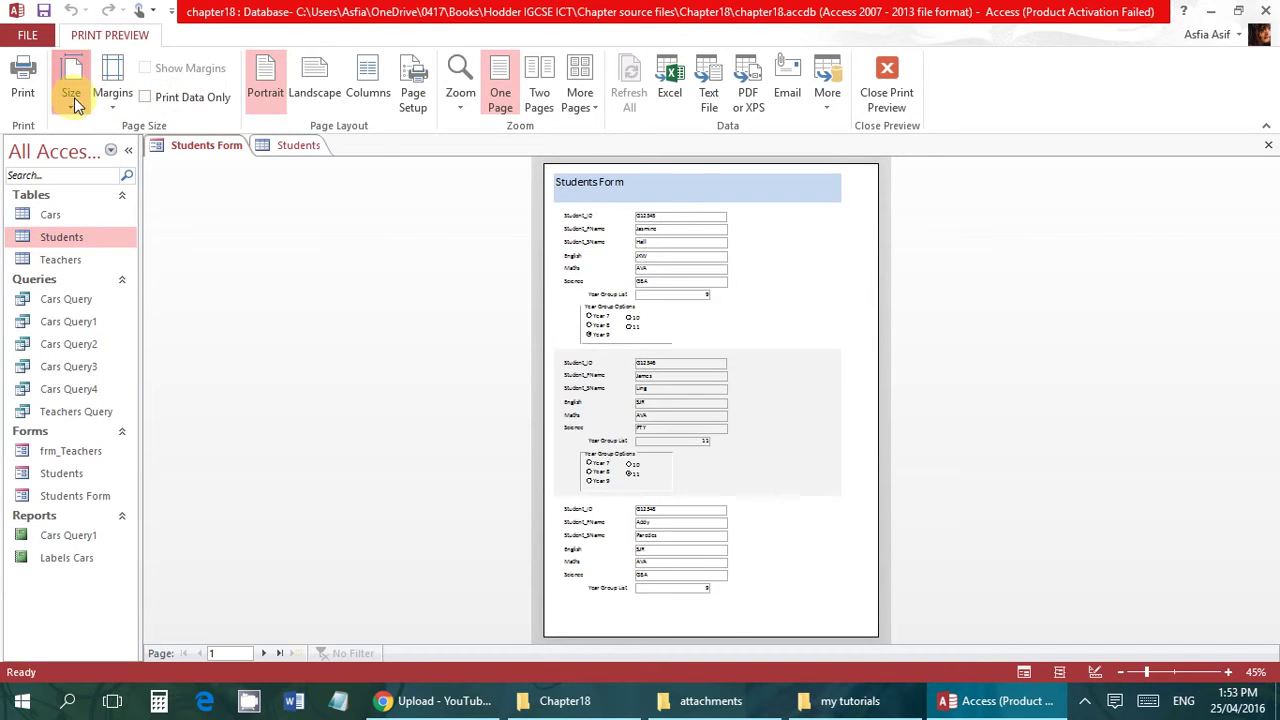
click(71, 88)
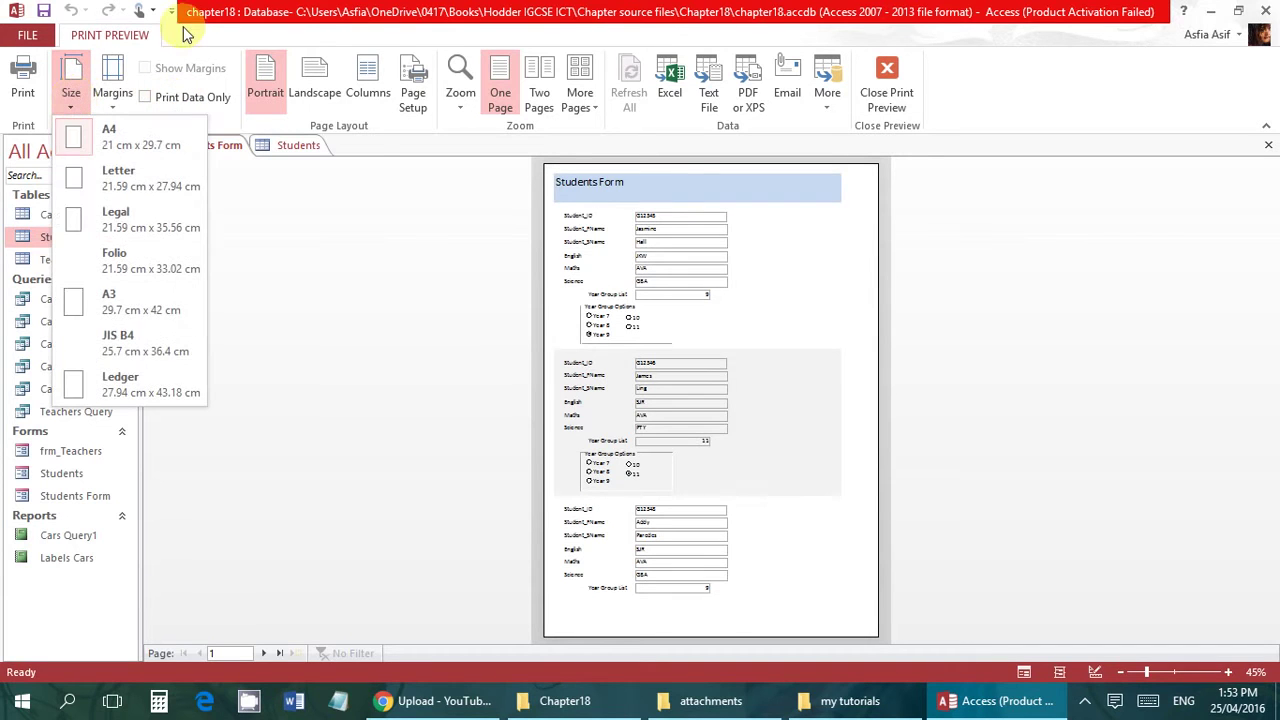
click(880, 108)
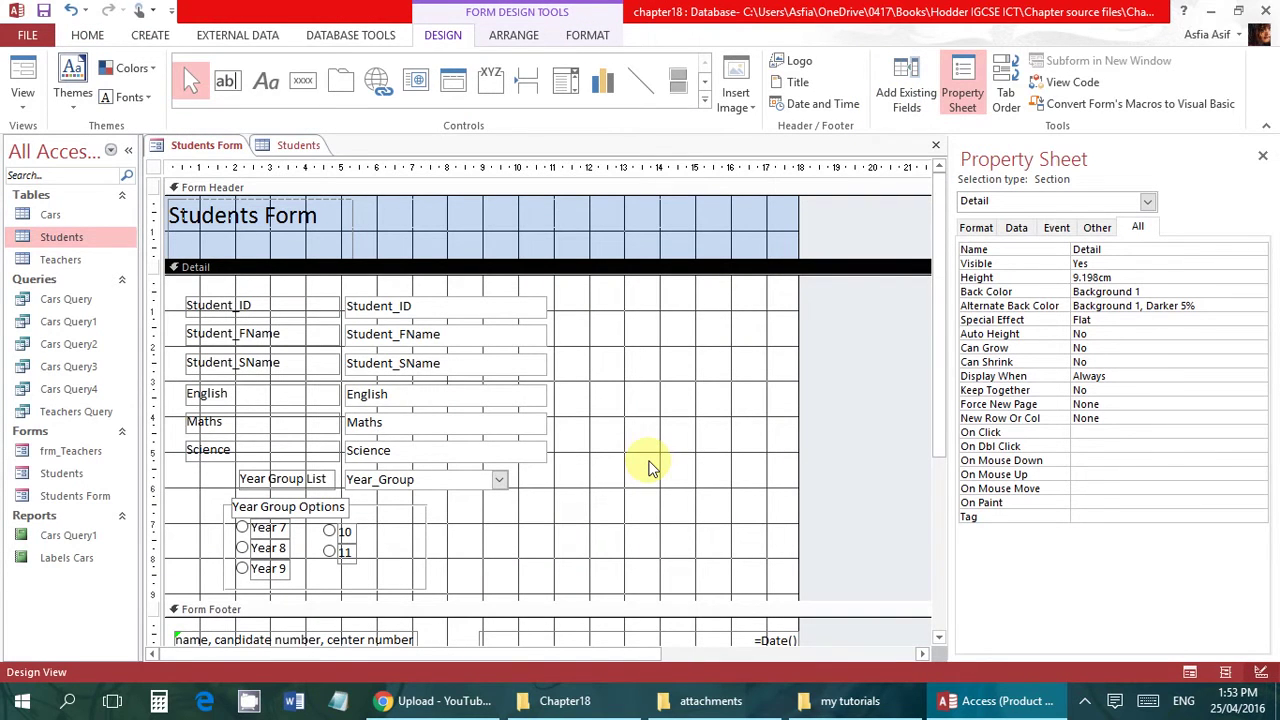
Step: Inspect the properties of the Students Form title label and the Form Header section
drag(935, 399, 940, 429)
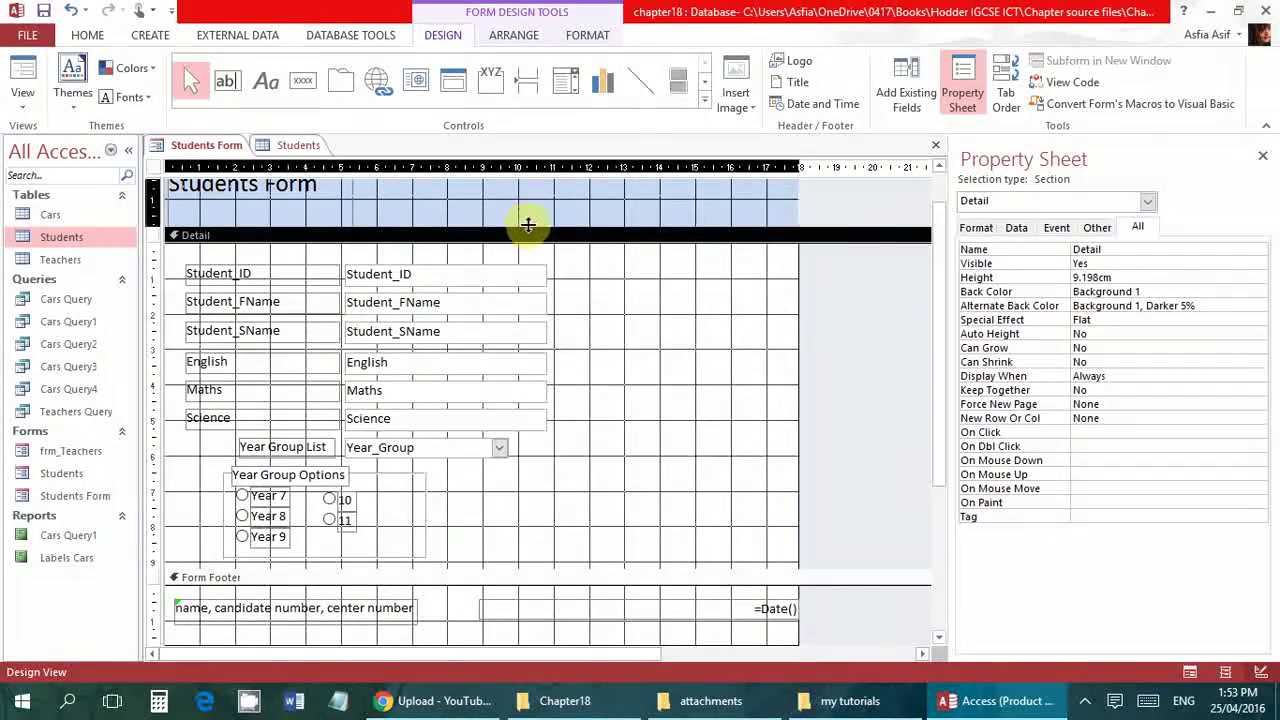
click(318, 216)
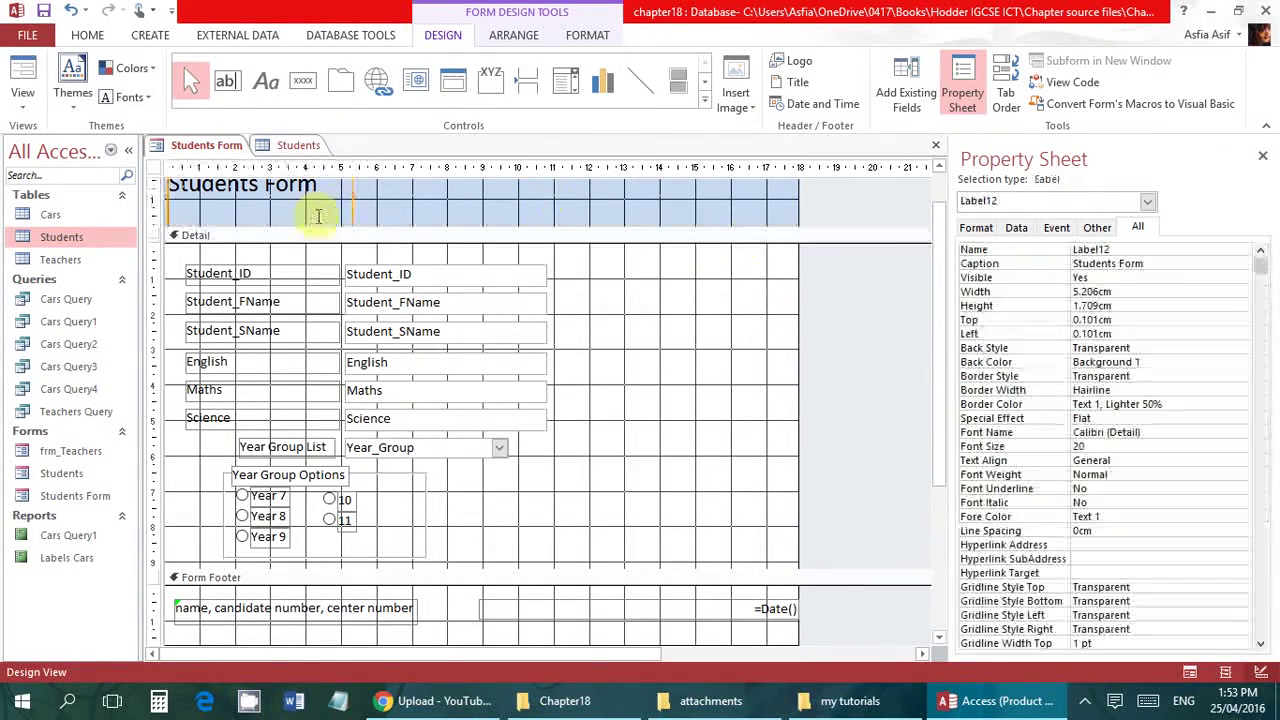
drag(940, 380, 940, 323)
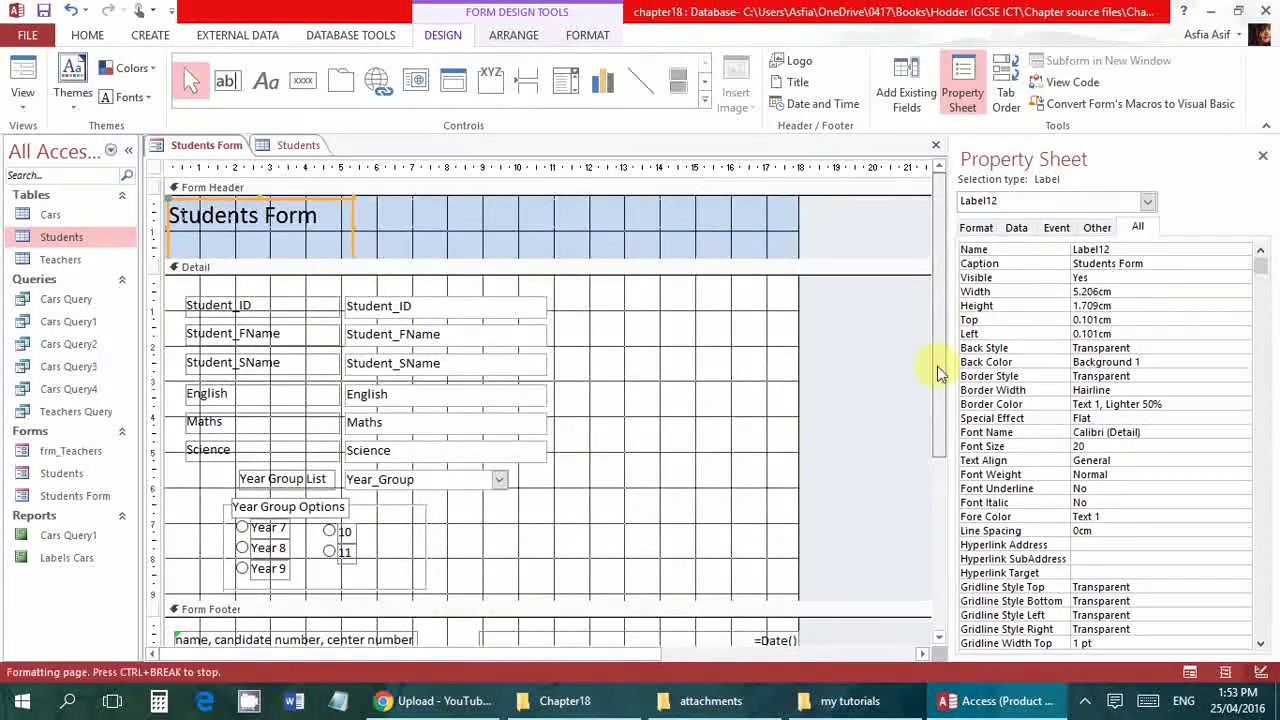
click(251, 187)
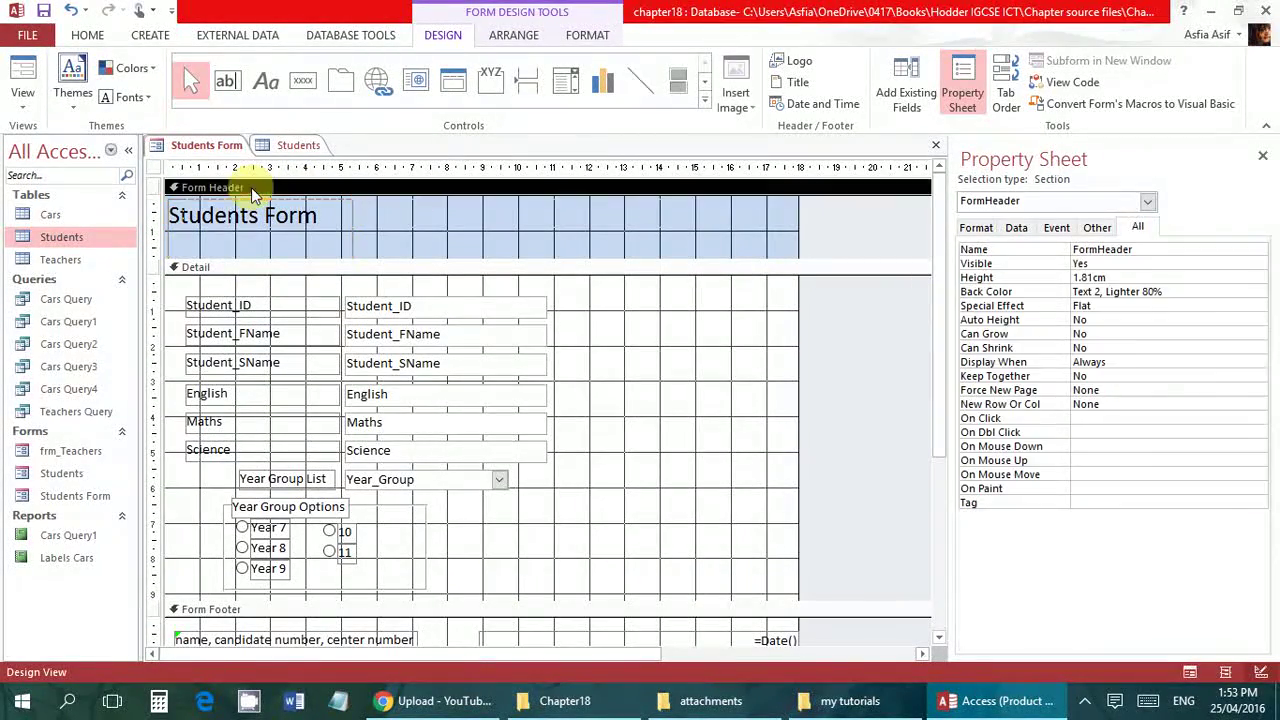
Step: Check the Form Footer and Detail section properties, then list every form object in the Property Sheet
click(240, 610)
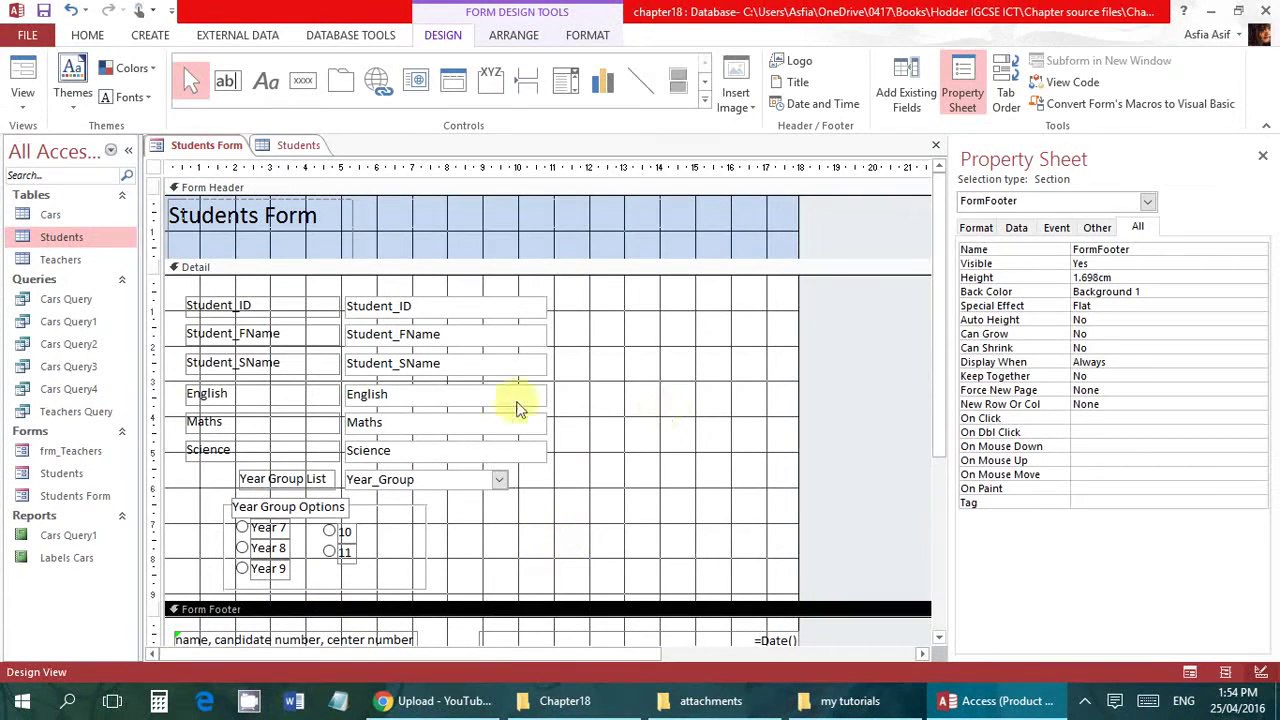
click(620, 385)
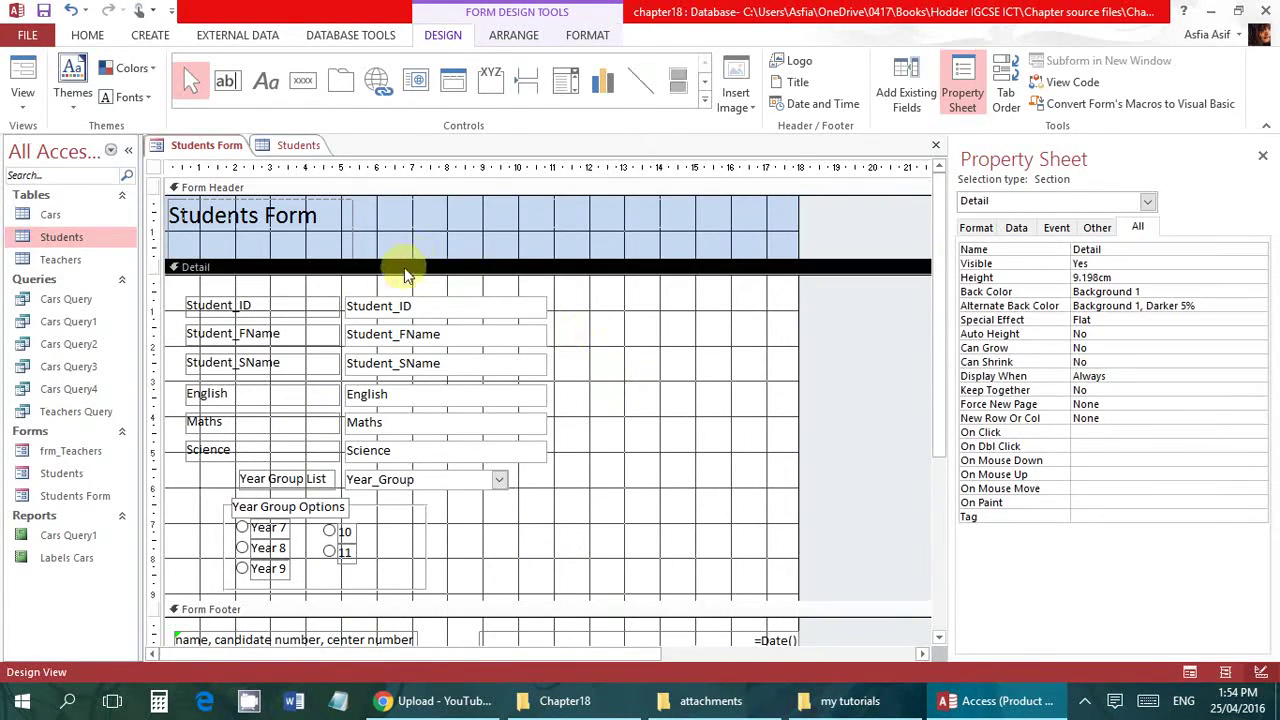
click(372, 270)
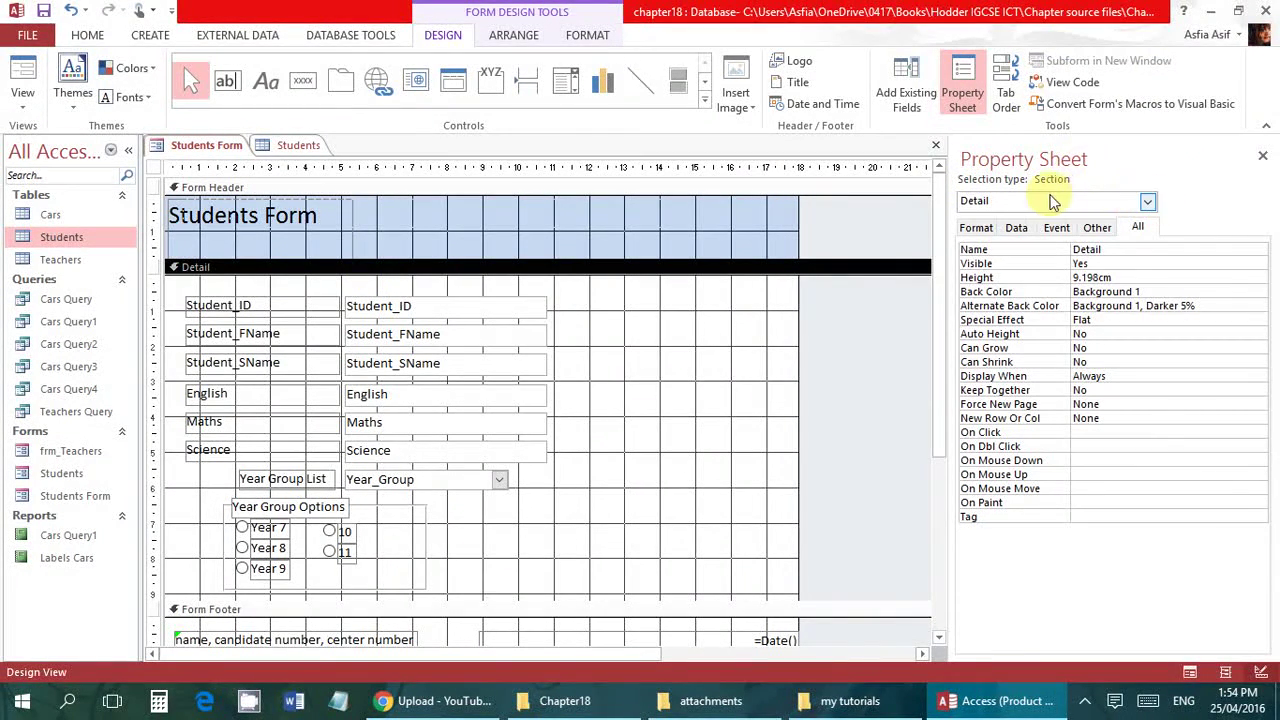
click(1113, 201)
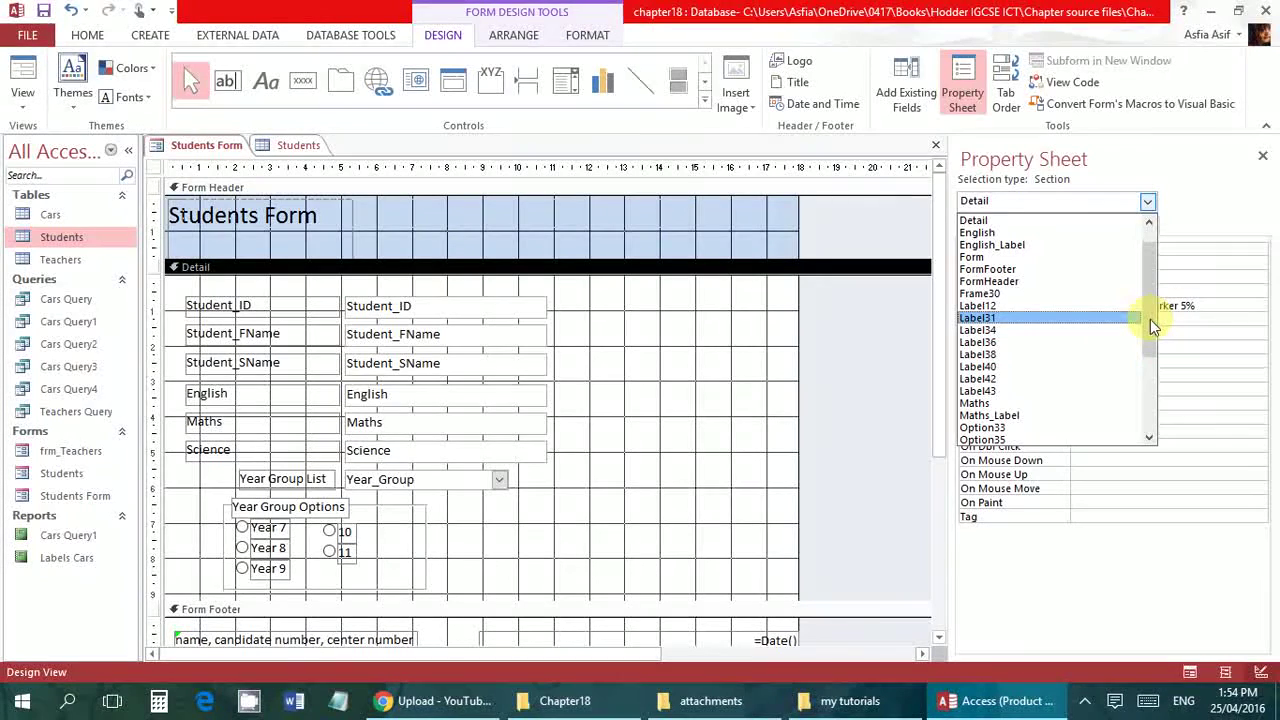
Step: Select Form in the Property Sheet and confirm its Record Source is the Students table
click(1123, 257)
click(1161, 250)
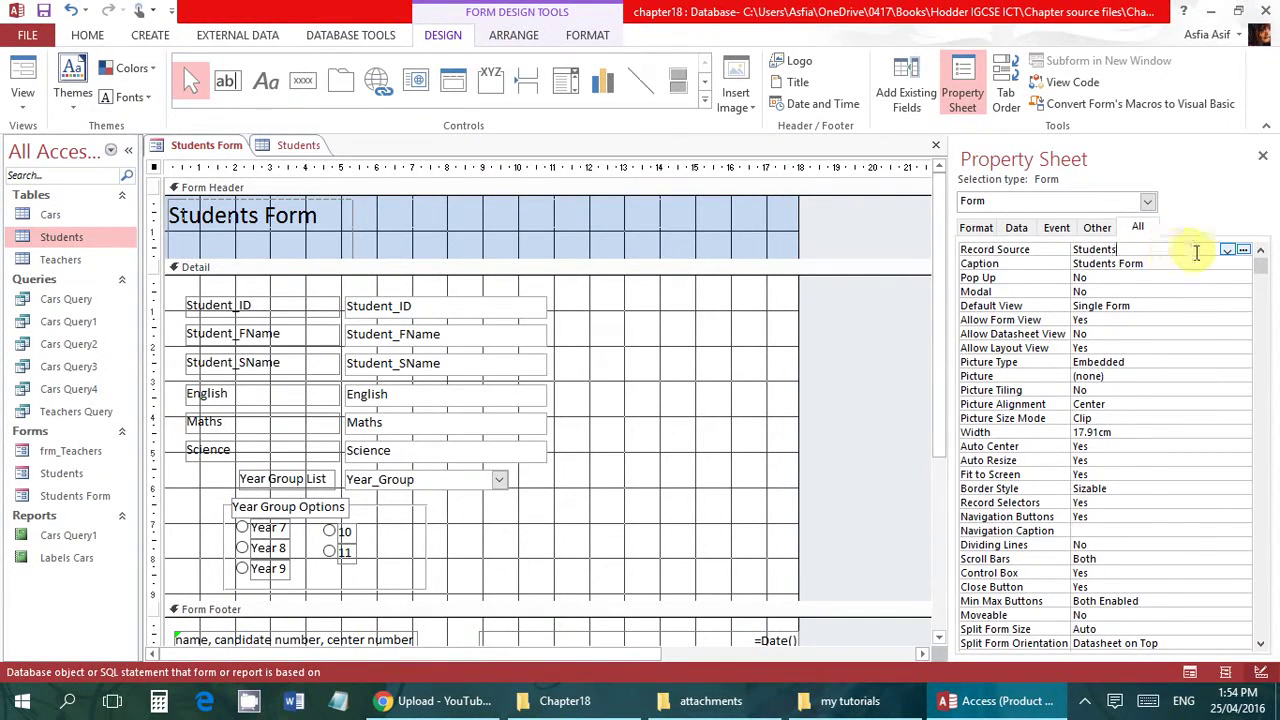
click(1227, 251)
click(1228, 251)
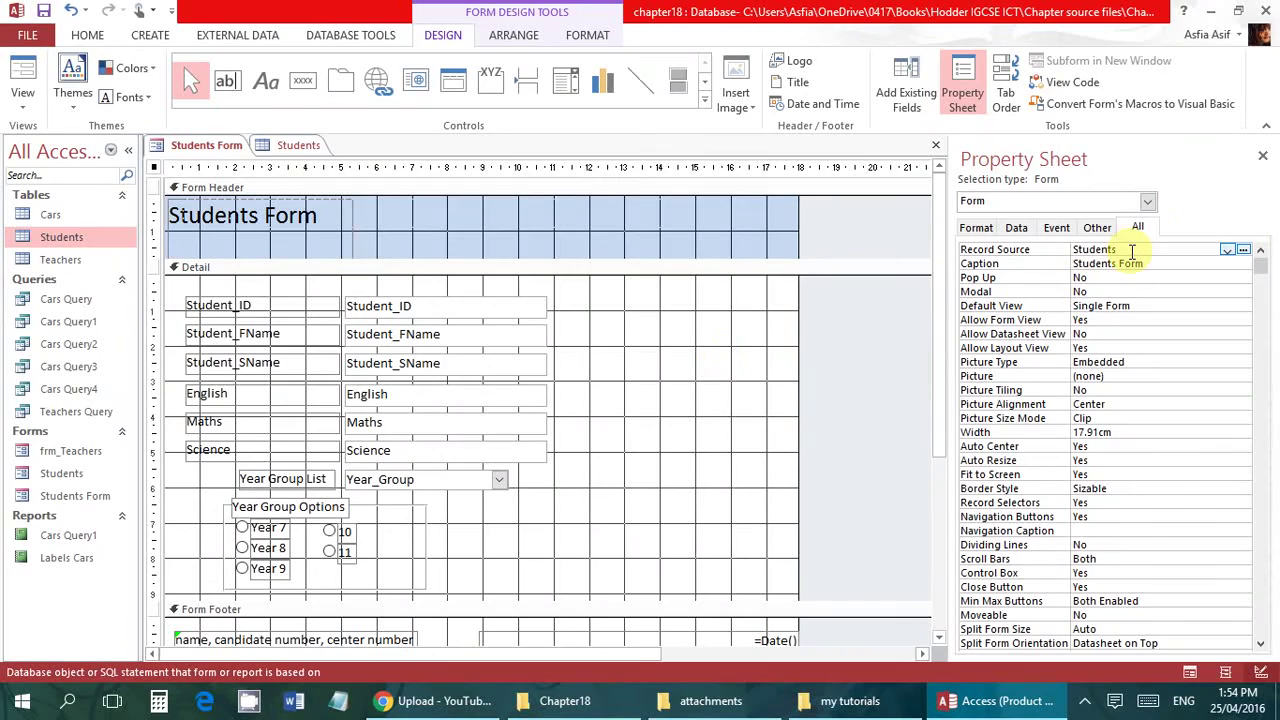
Step: Select the first-name text box and confirm its Control Source is Student_FName
click(395, 310)
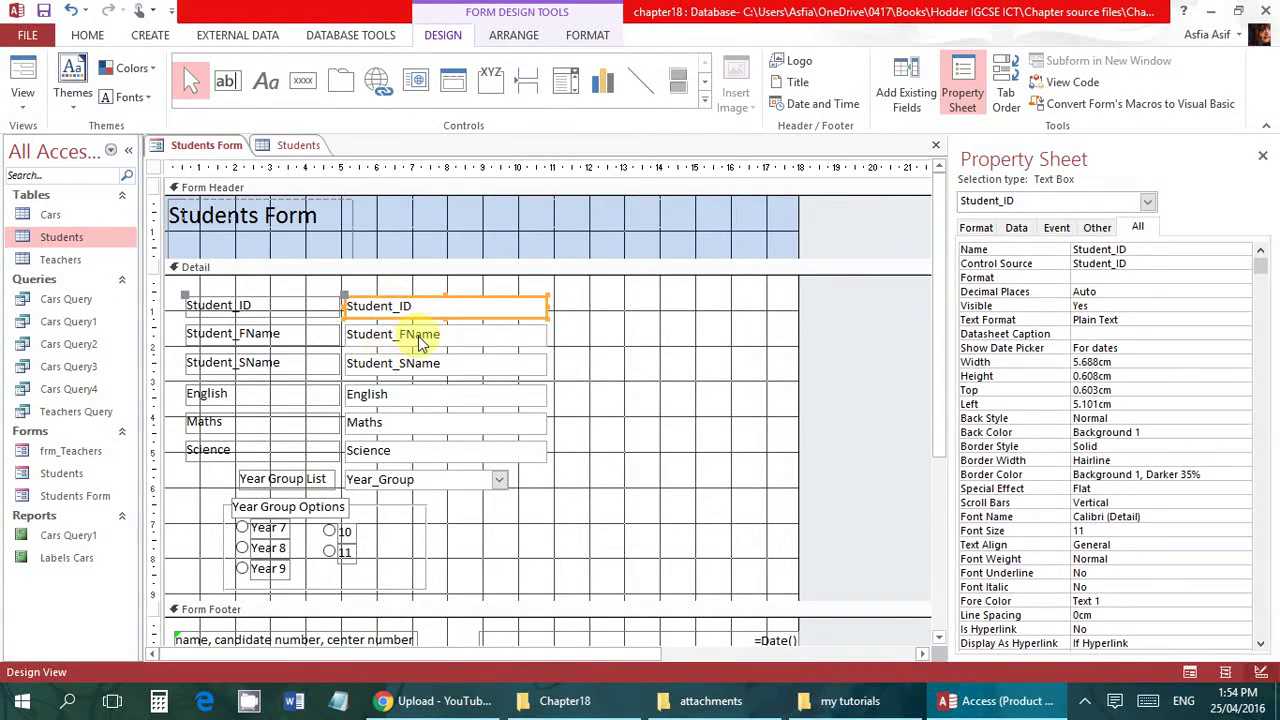
click(419, 337)
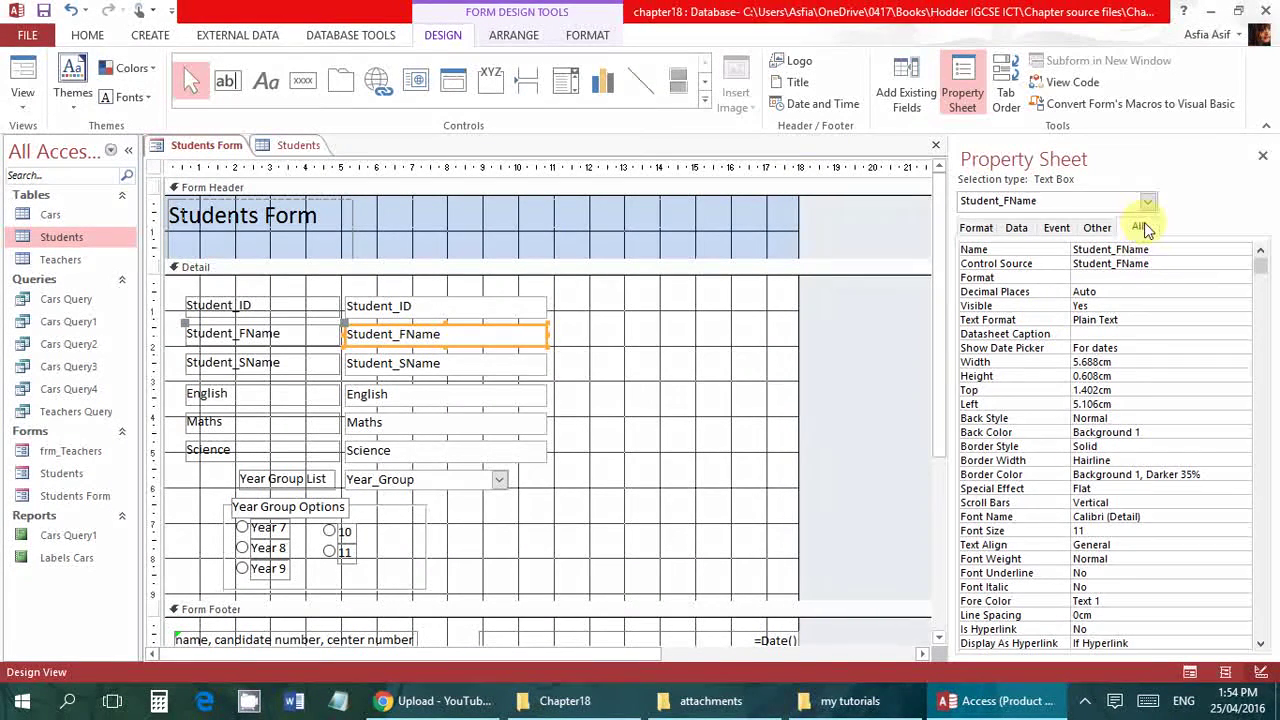
click(1150, 263)
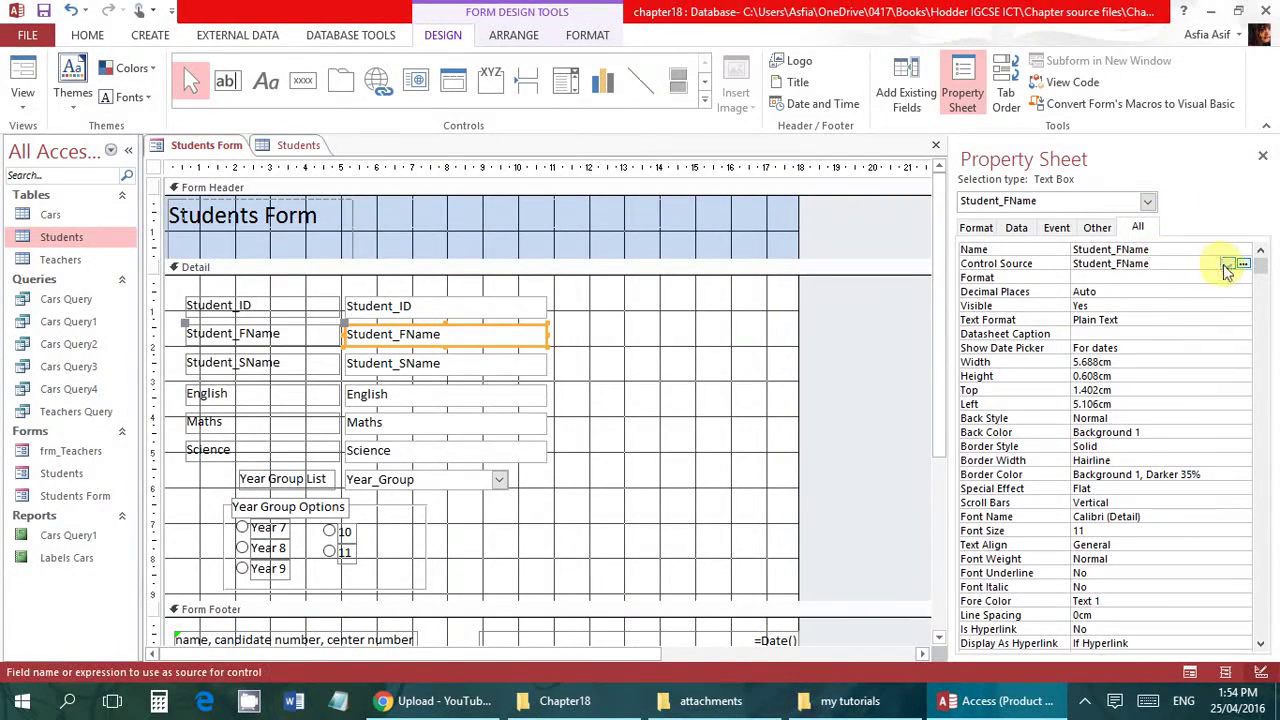
click(1226, 266)
click(1226, 268)
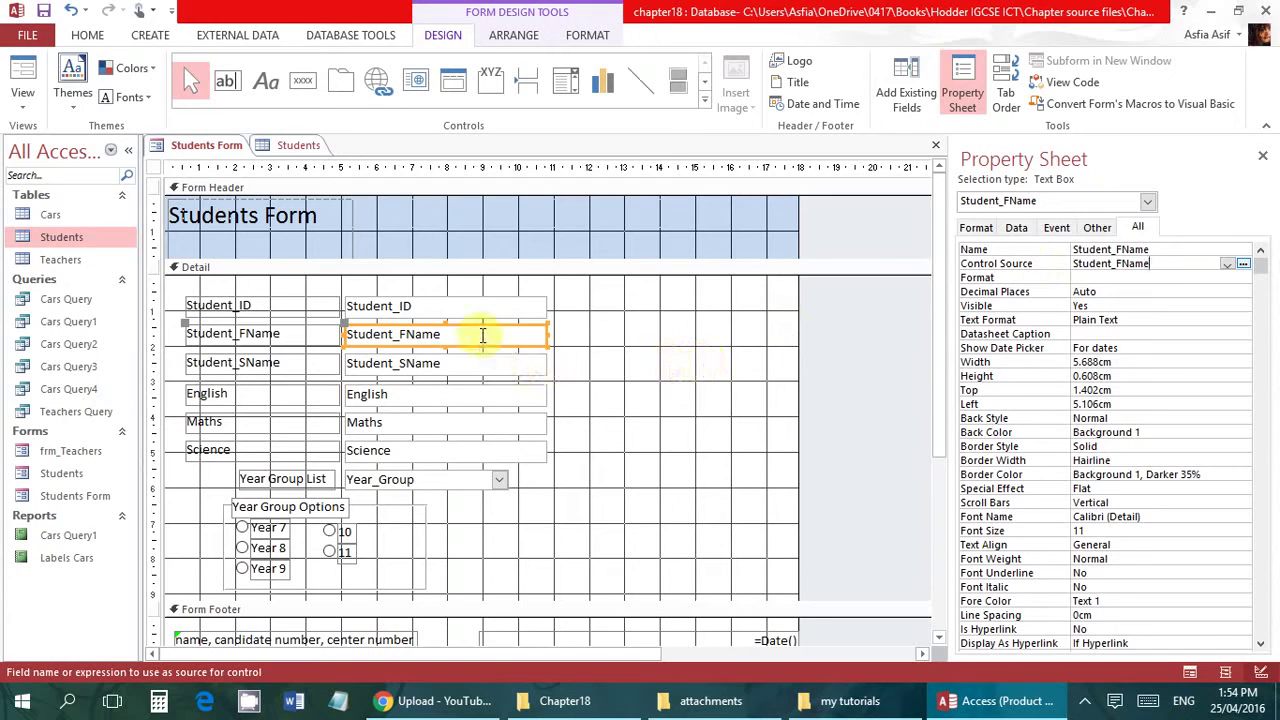
Step: Delete the underscore inside the text box, binding it to the invalid StudentFName
click(405, 334)
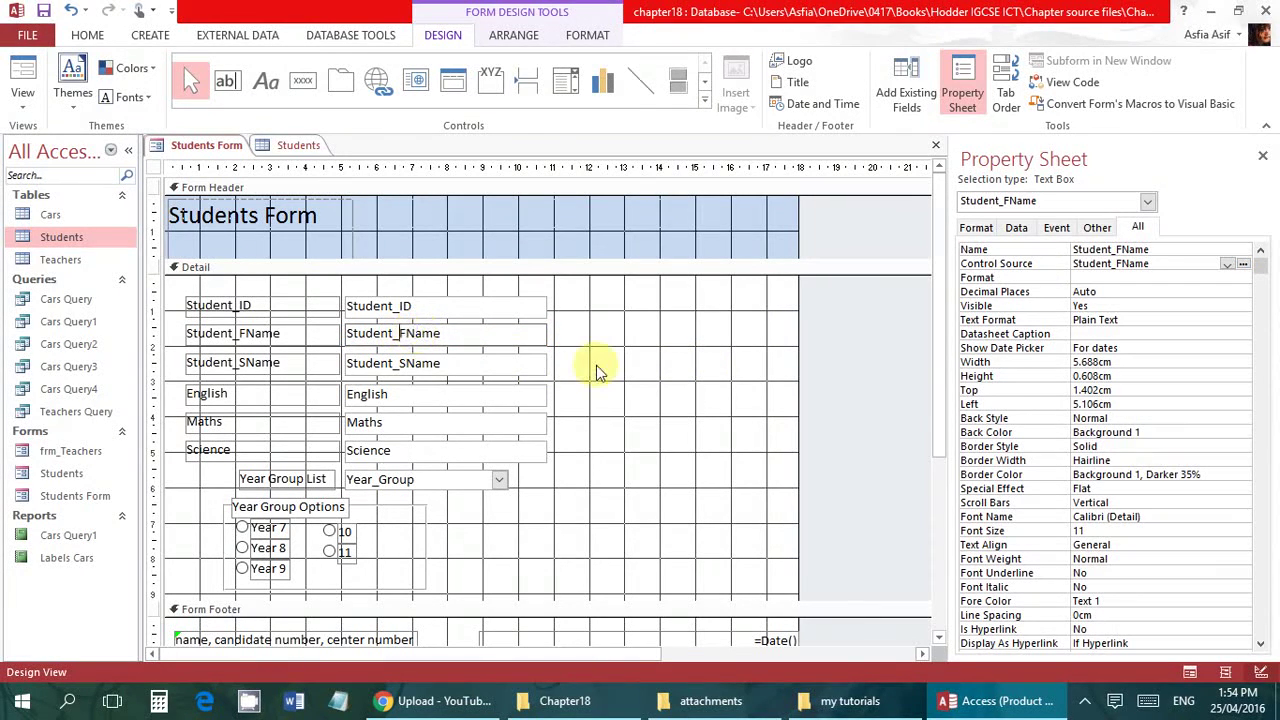
key(BackSpace)
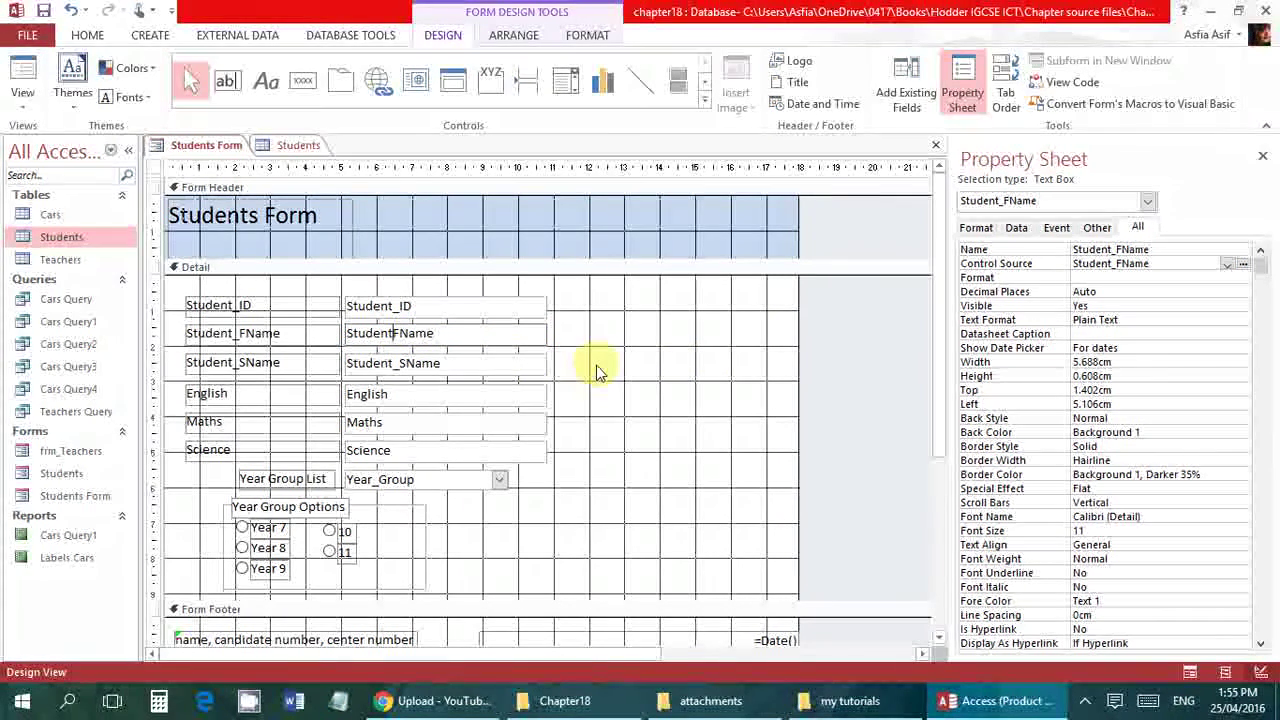
click(596, 365)
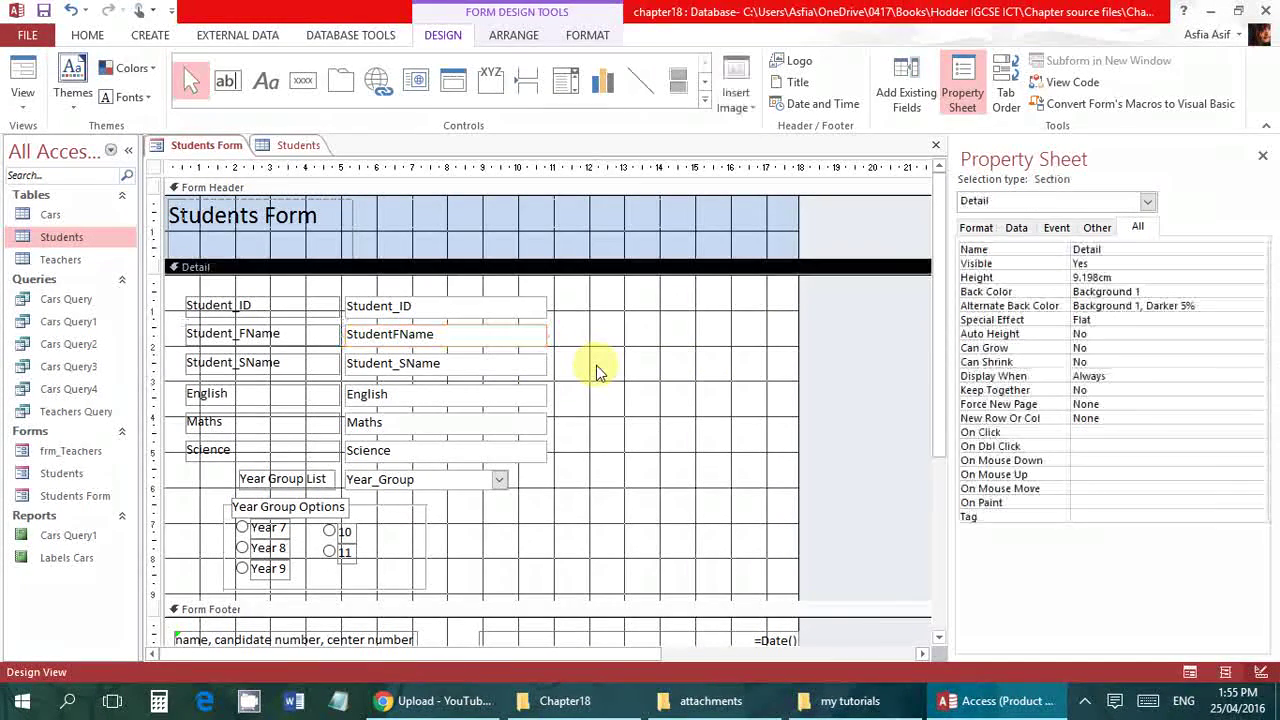
Step: Inspect the broken binding's error options, then rebind the text box to Student_FName
click(366, 330)
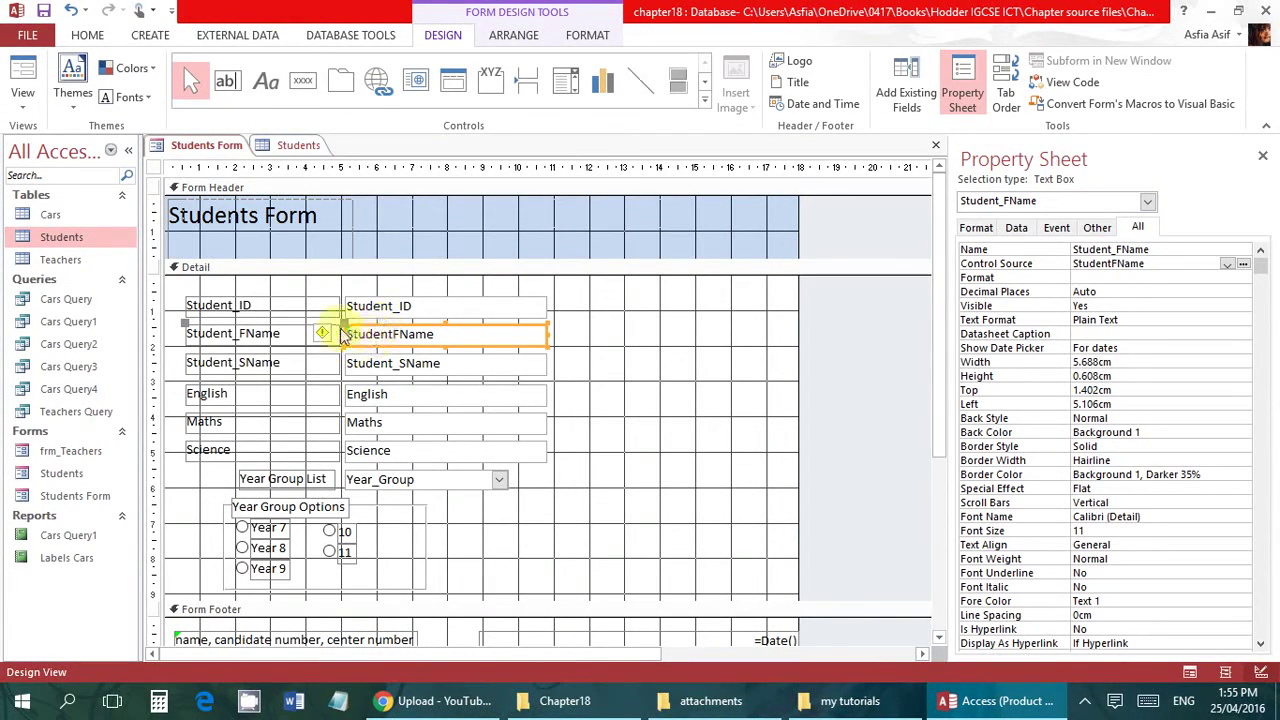
click(330, 332)
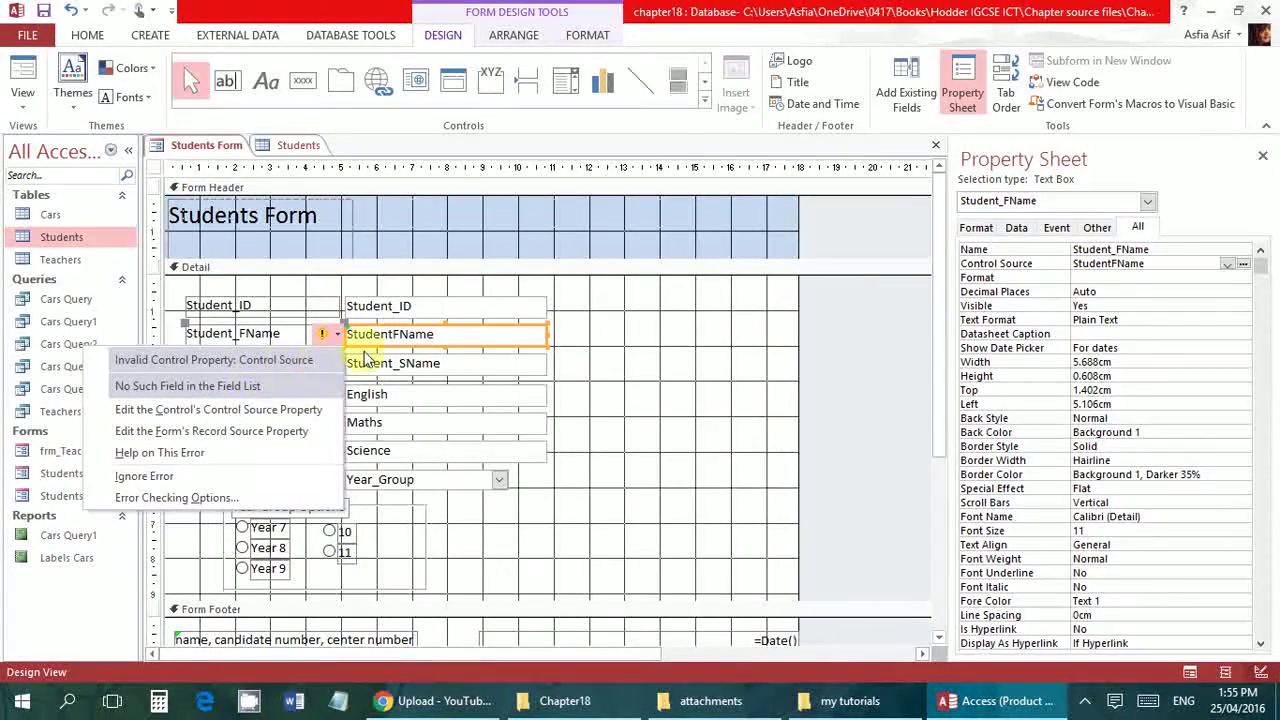
click(425, 310)
click(443, 337)
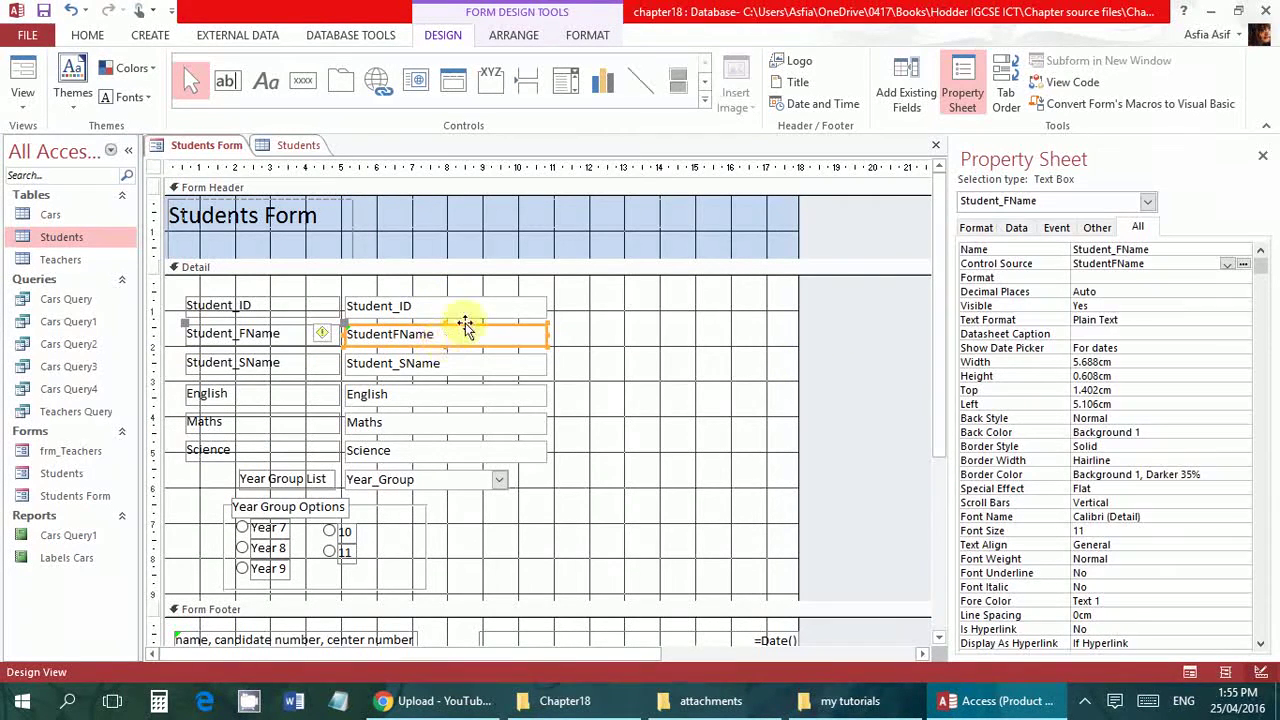
click(1227, 263)
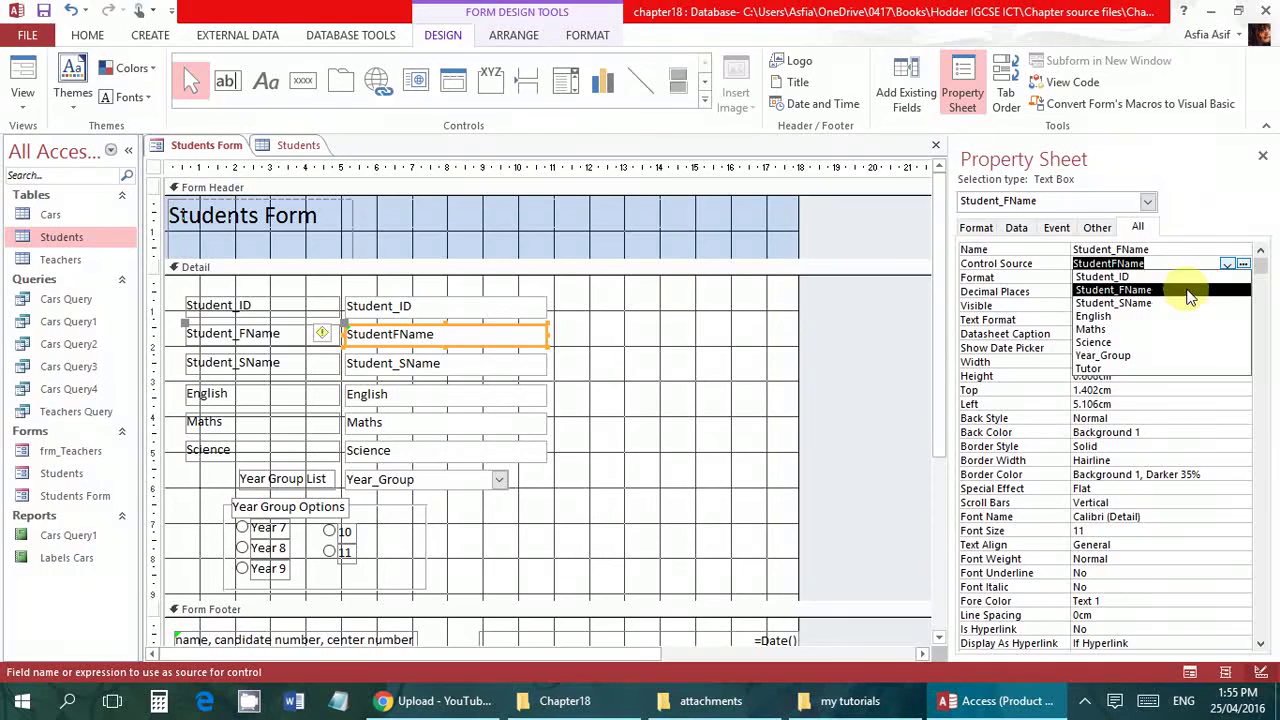
click(1190, 290)
click(714, 420)
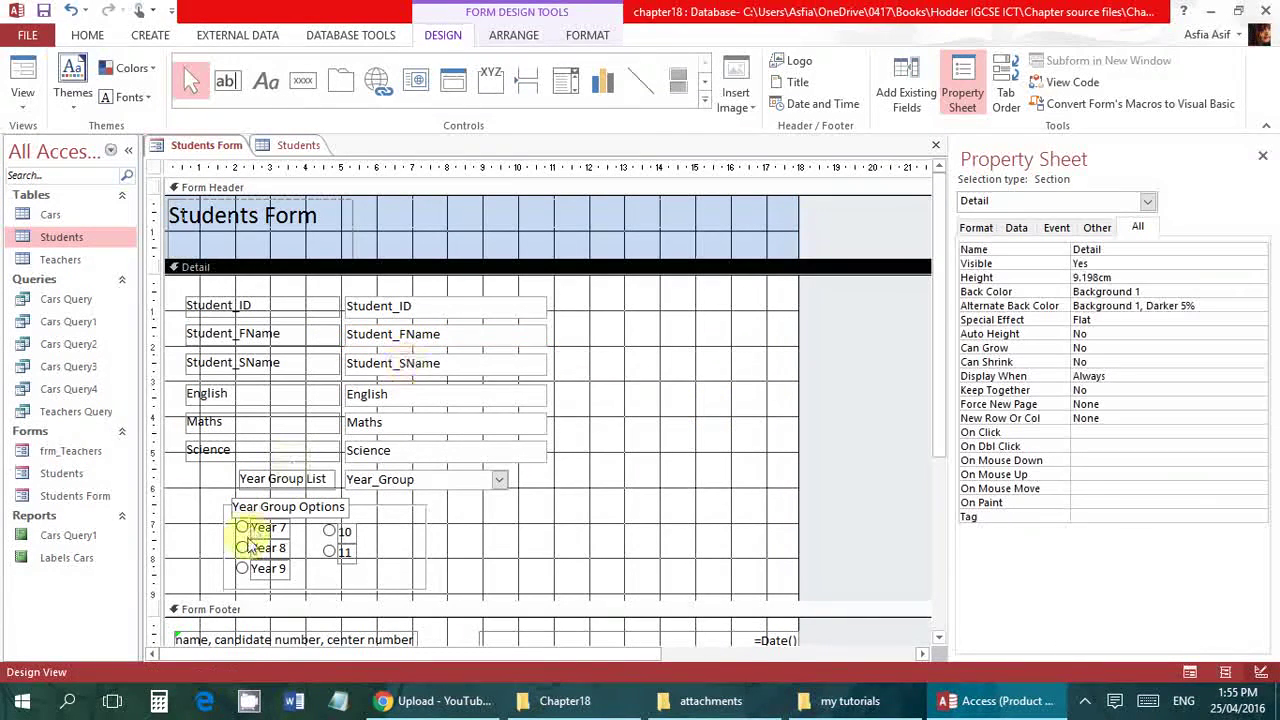
click(248, 645)
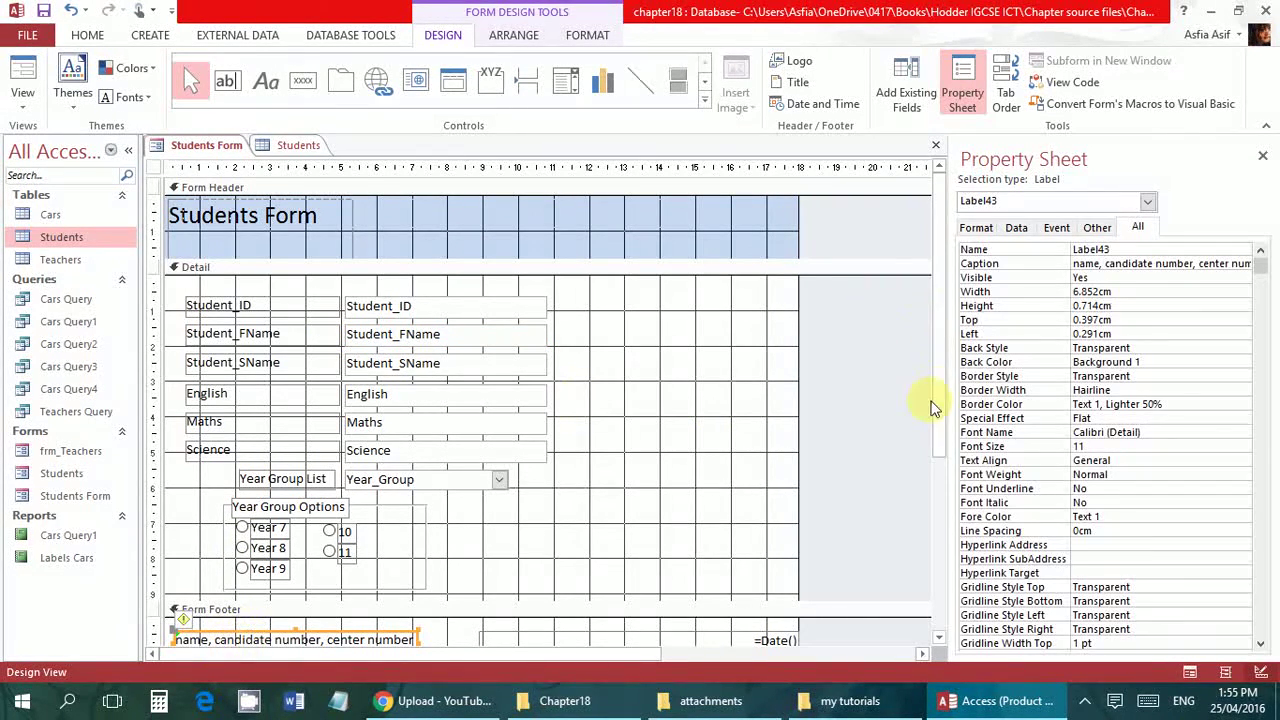
drag(937, 414, 941, 467)
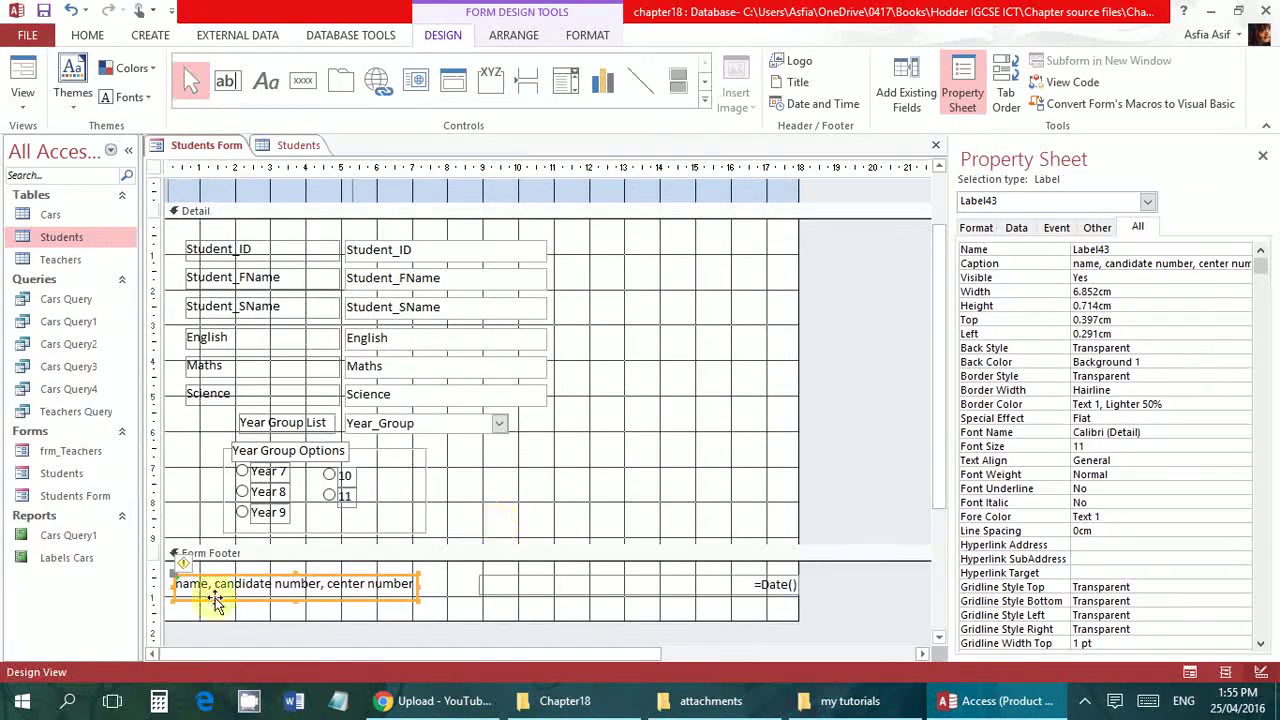
click(325, 590)
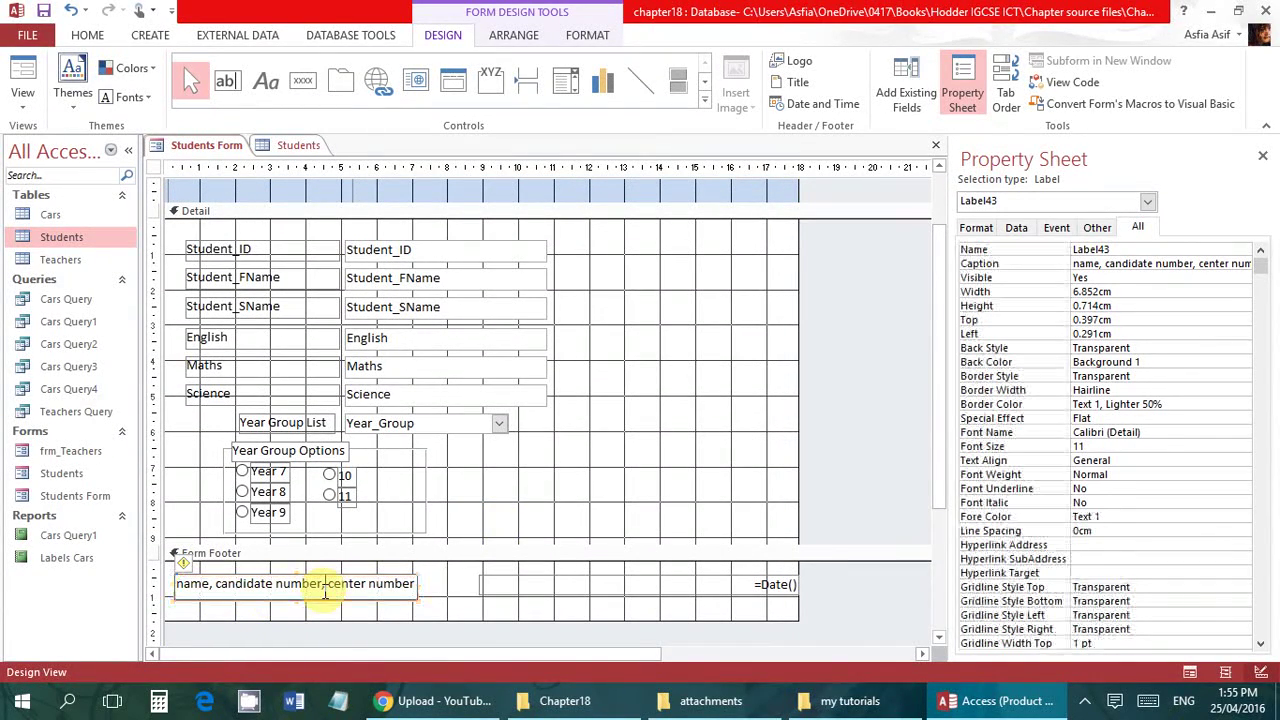
click(214, 610)
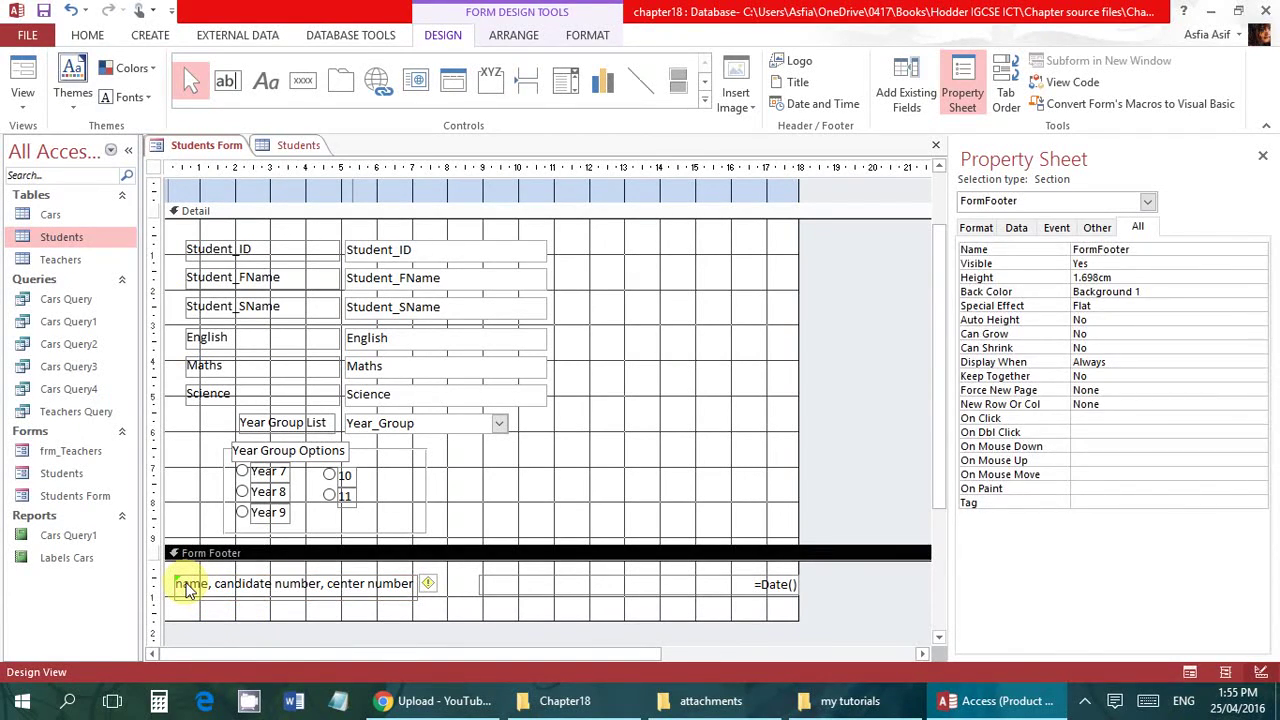
click(185, 590)
click(428, 584)
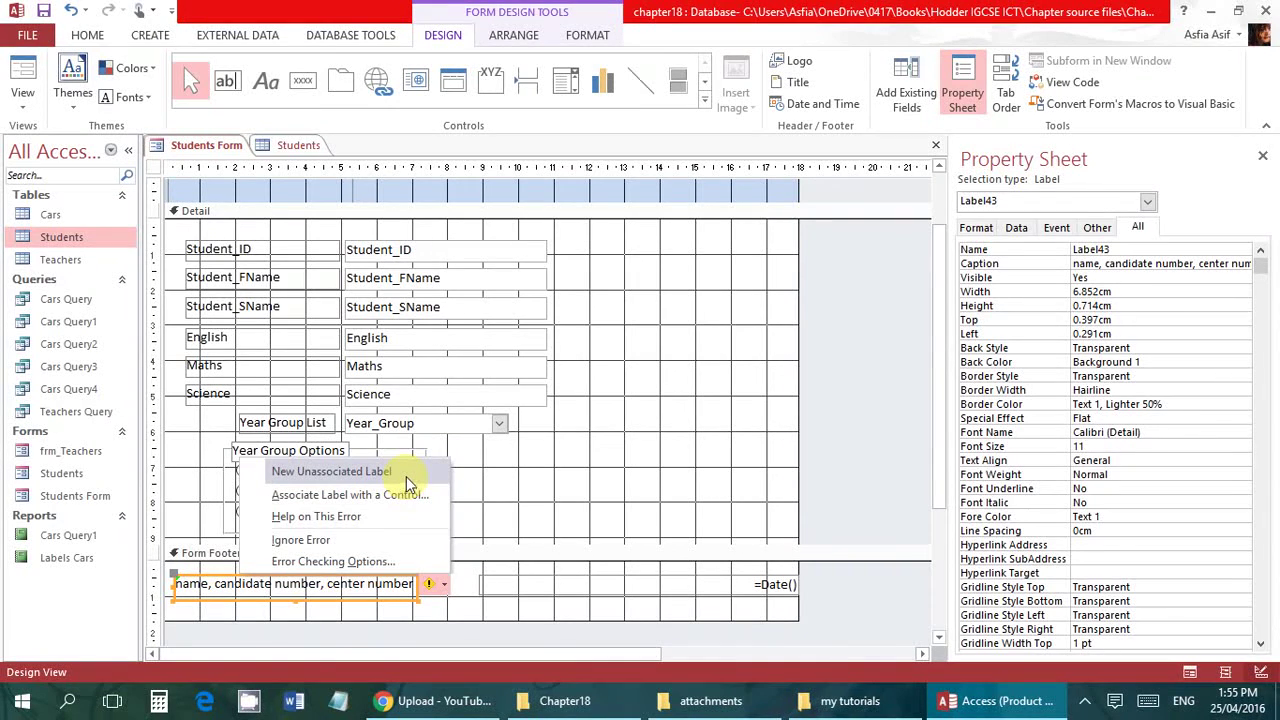
click(562, 527)
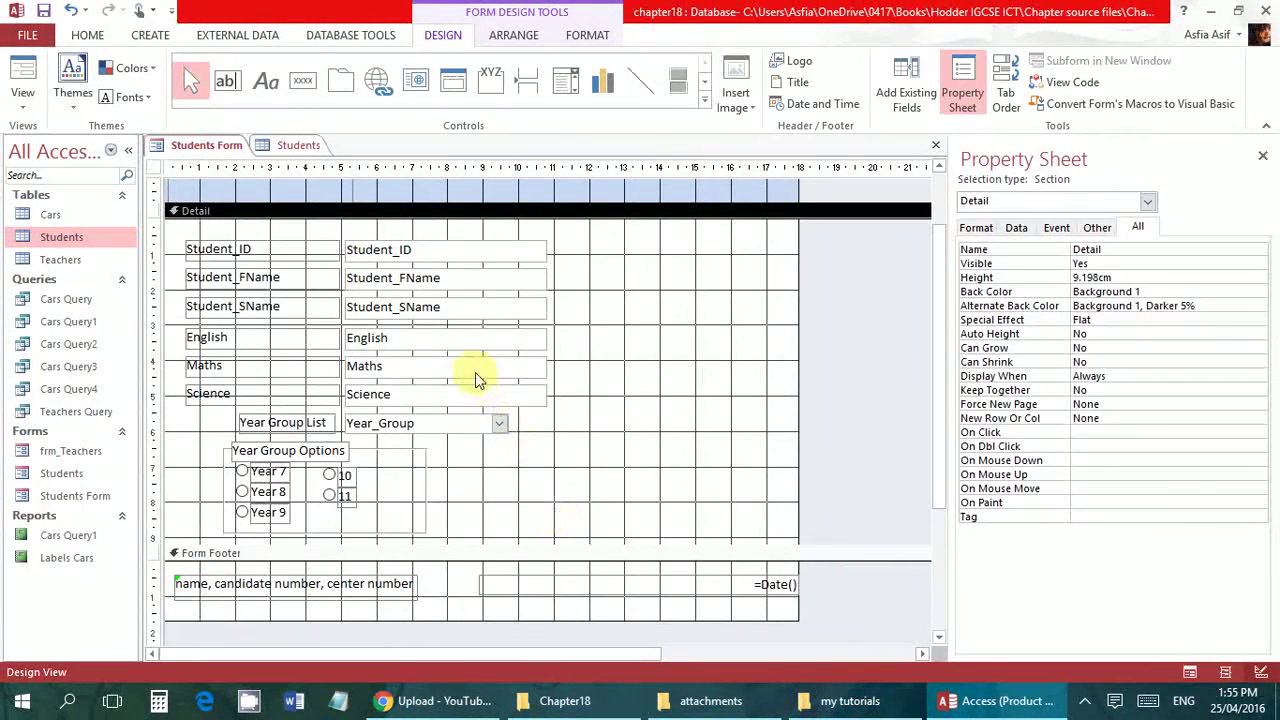
click(464, 337)
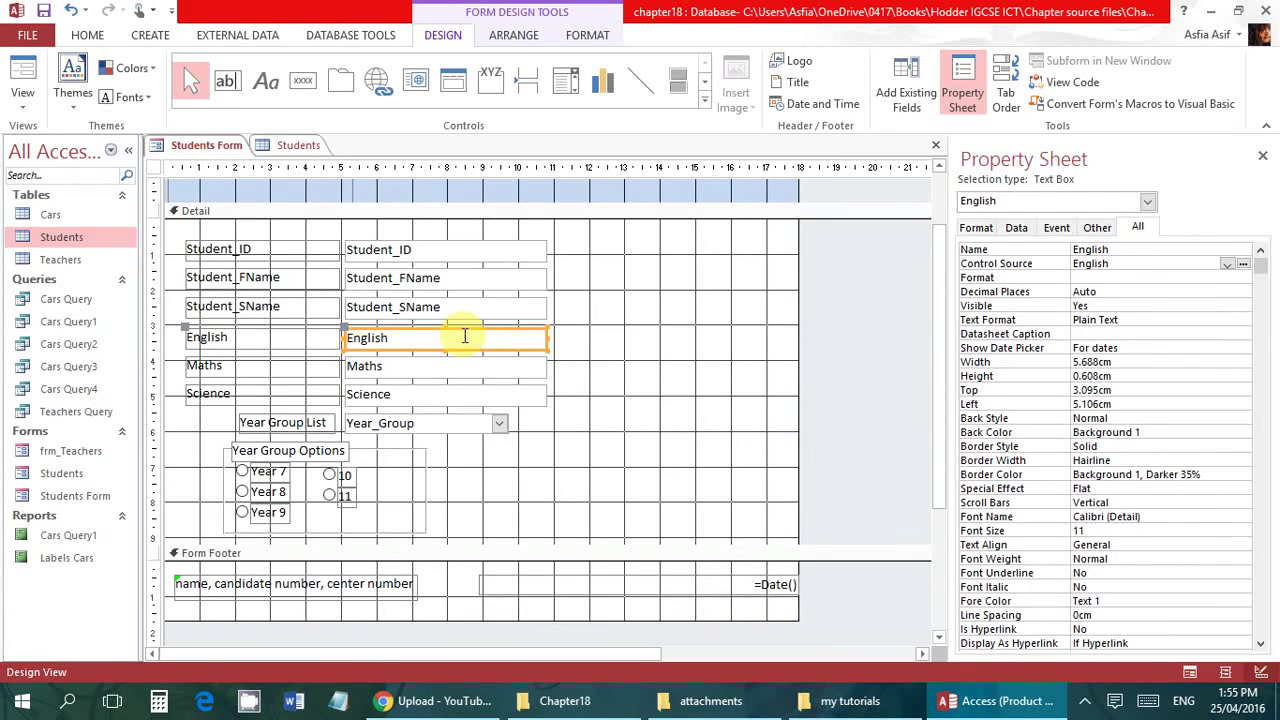
click(437, 367)
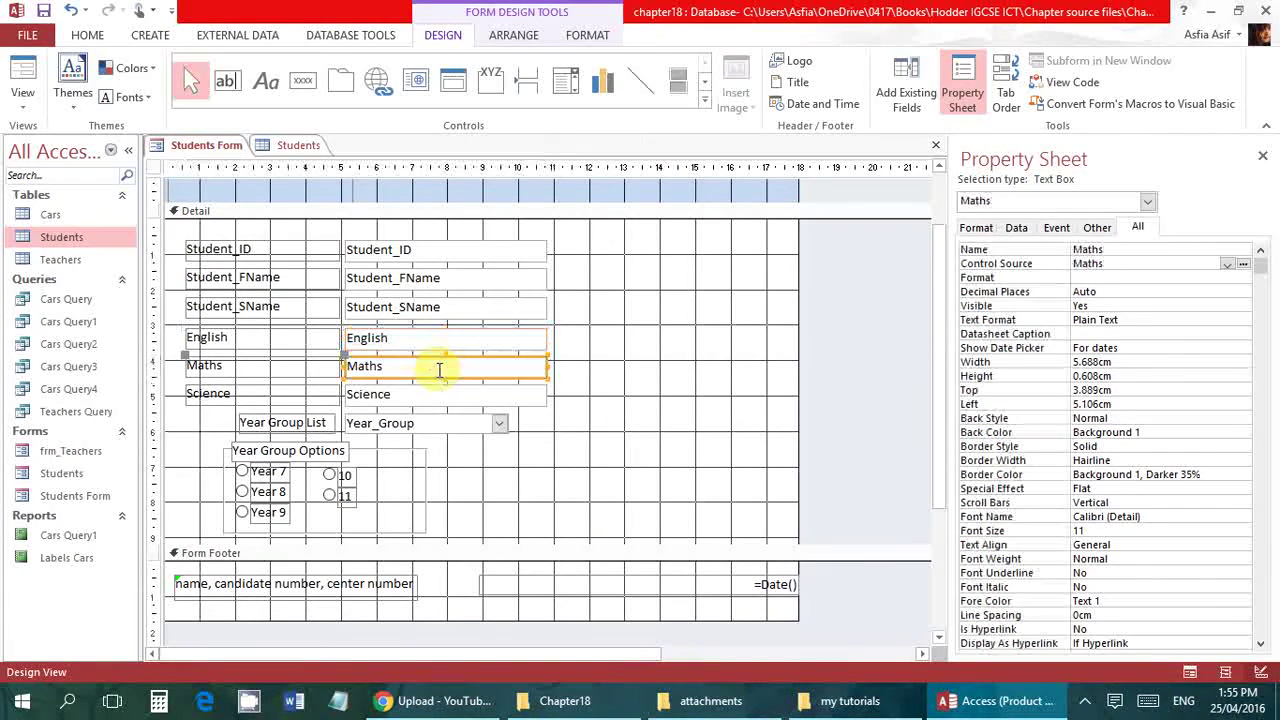
click(447, 341)
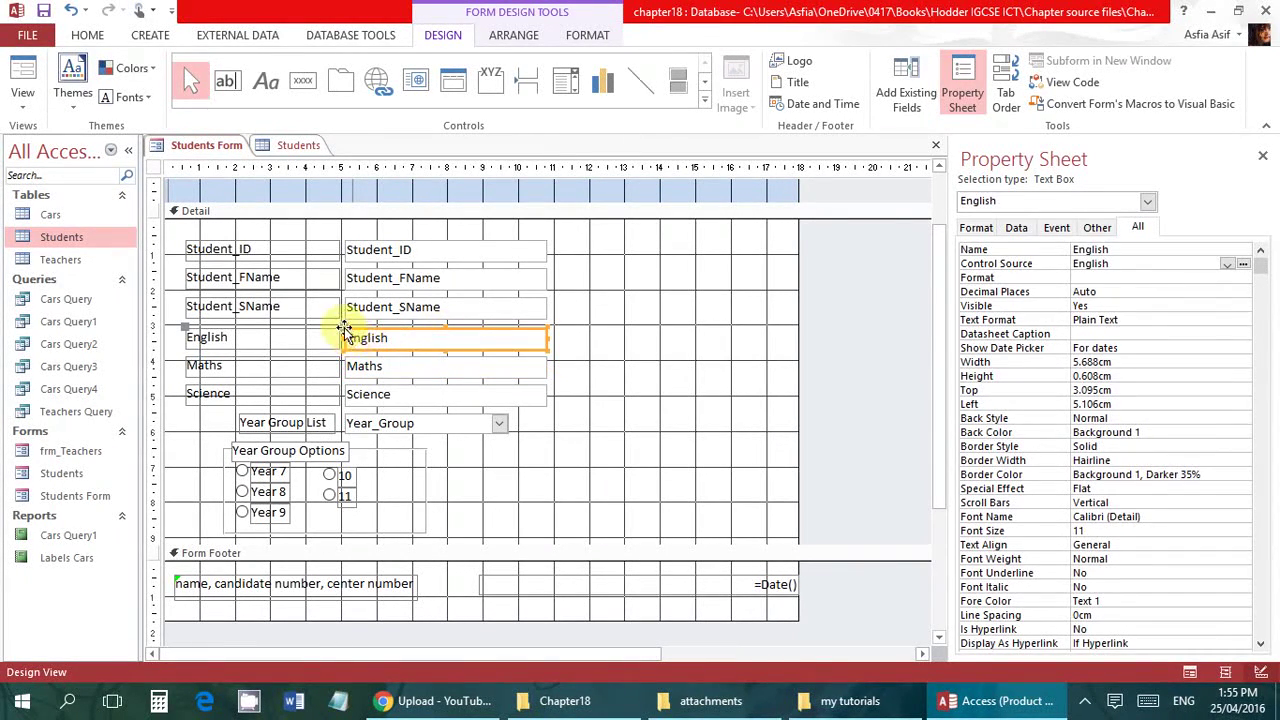
click(396, 313)
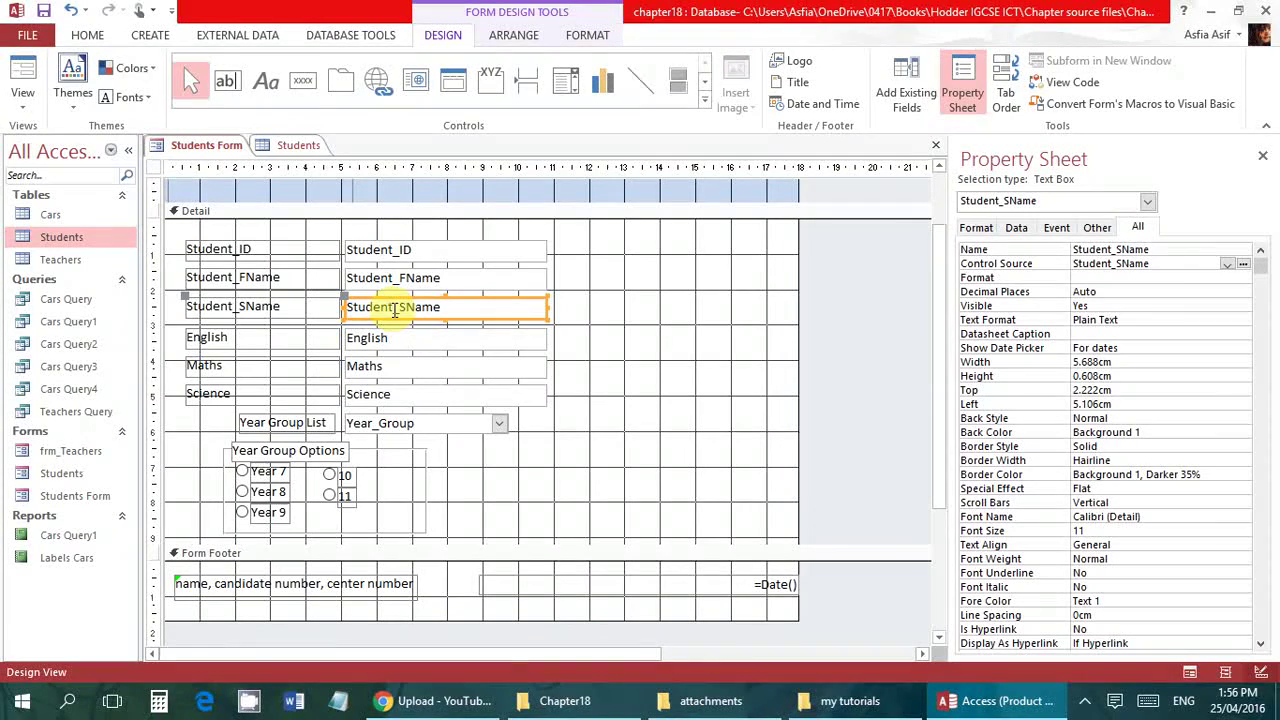
click(1178, 262)
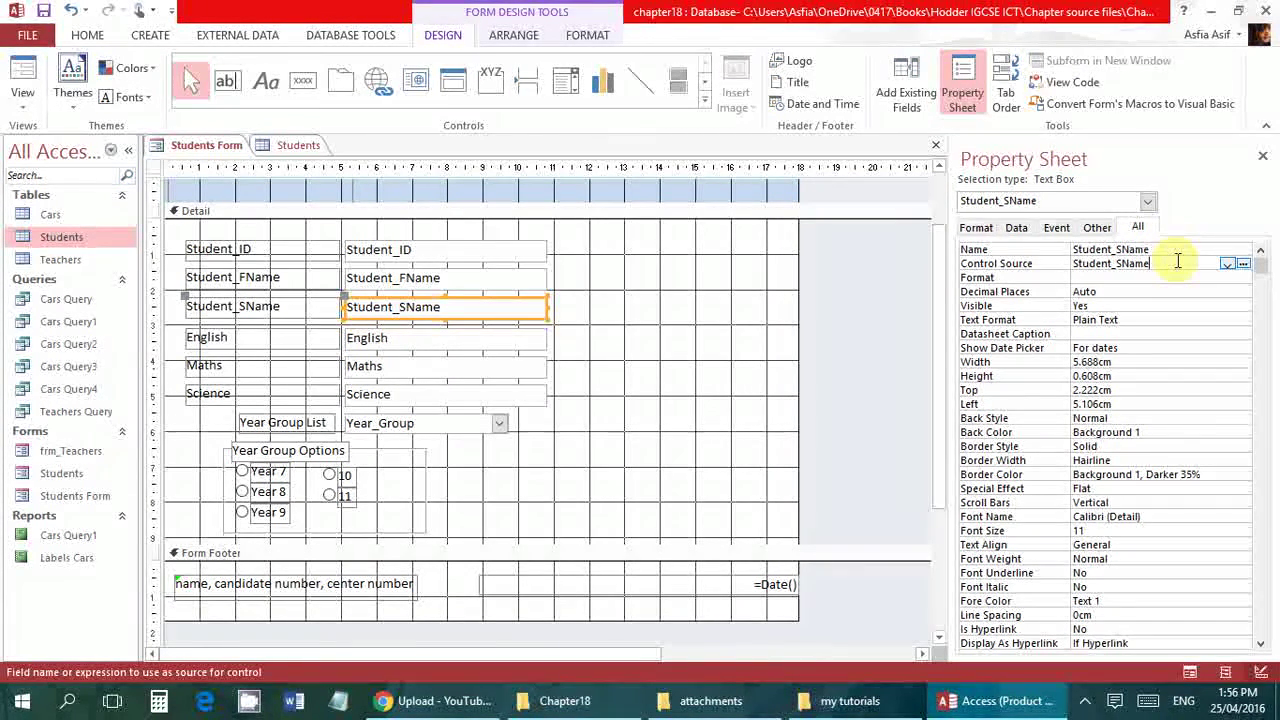
click(648, 442)
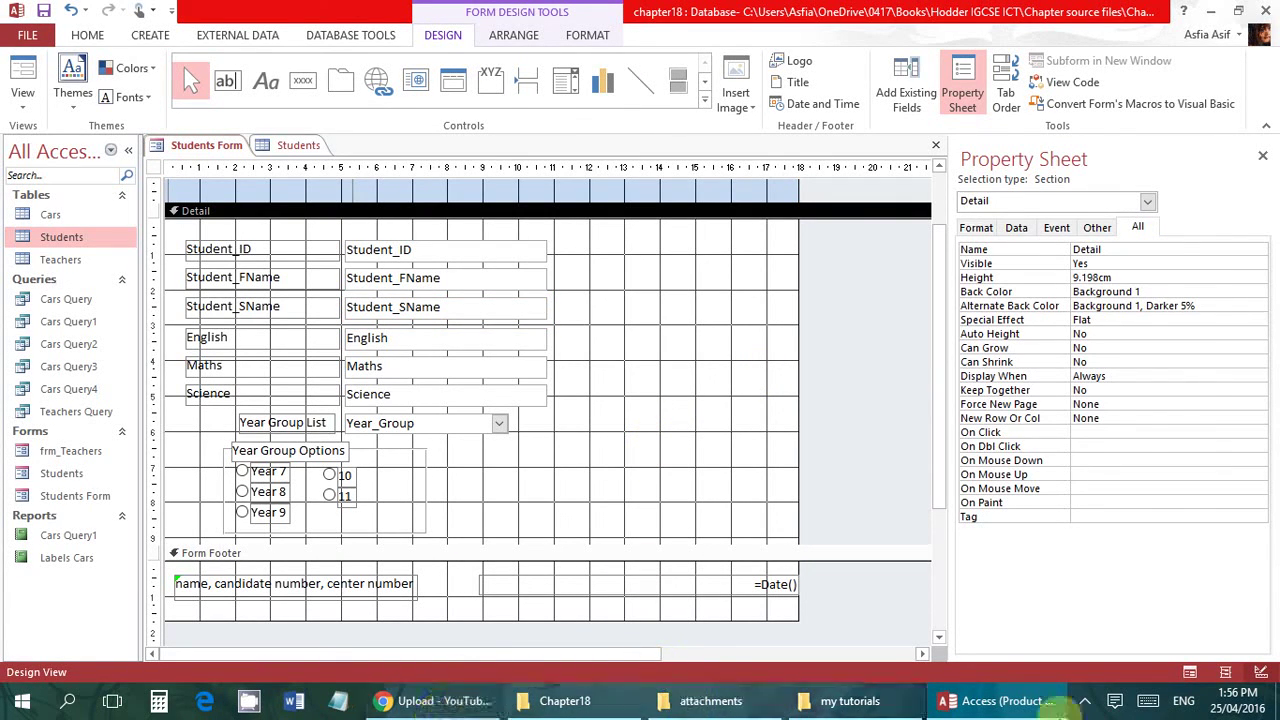
click(990, 703)
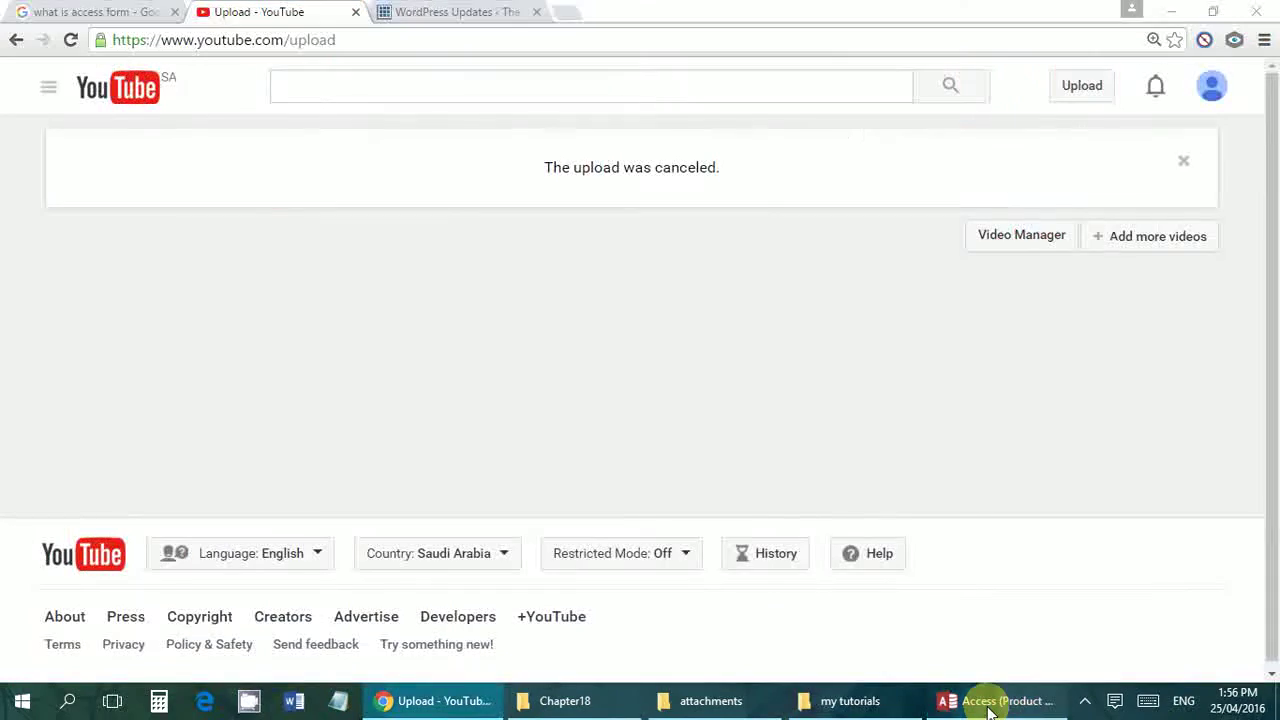
click(990, 703)
click(1086, 703)
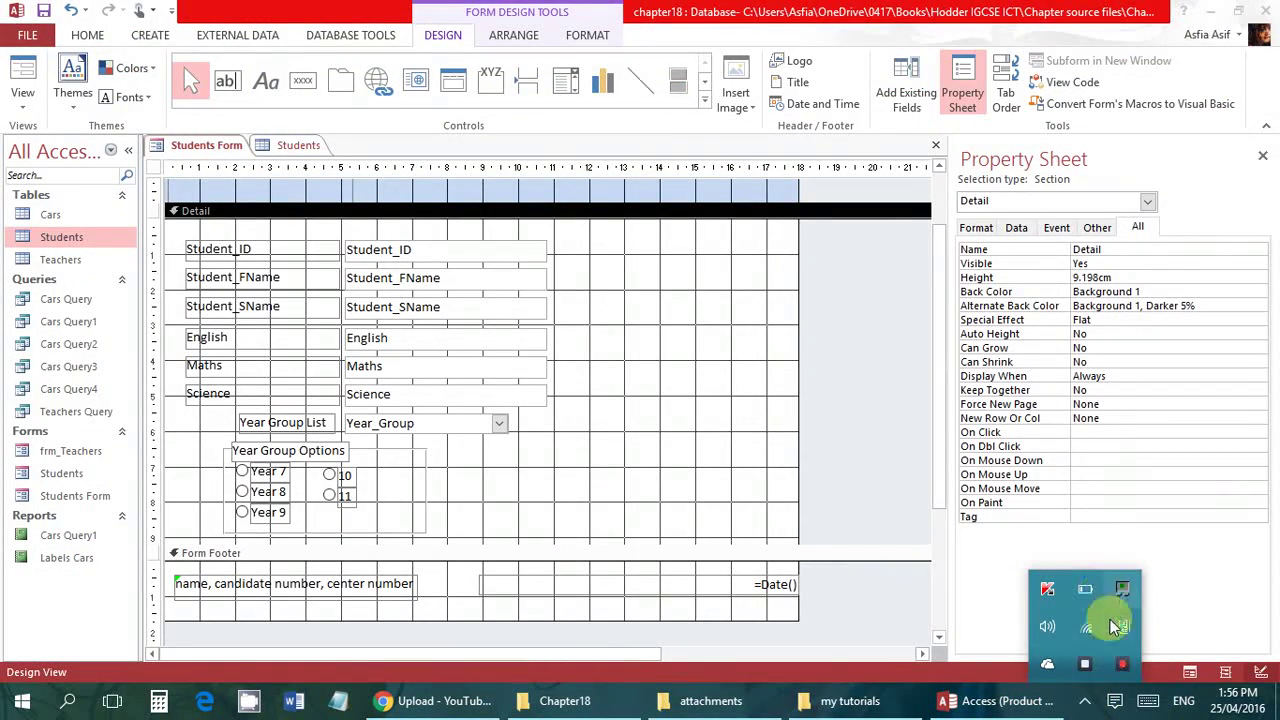